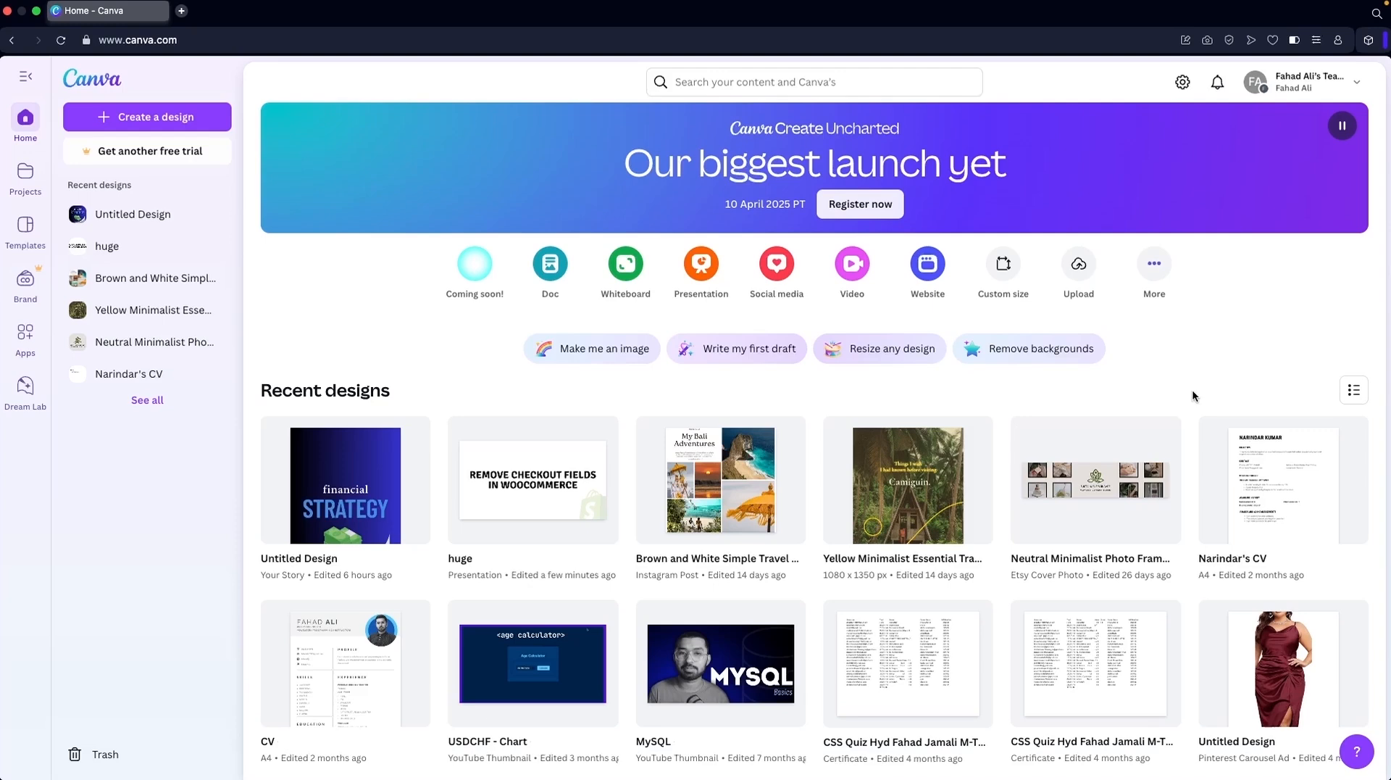
Step: Create a new custom-size design of 1024 × 1024 px
scroll(1225, 384, "down", 1)
scroll(1233, 401, "up", 1)
left_click(1003, 264)
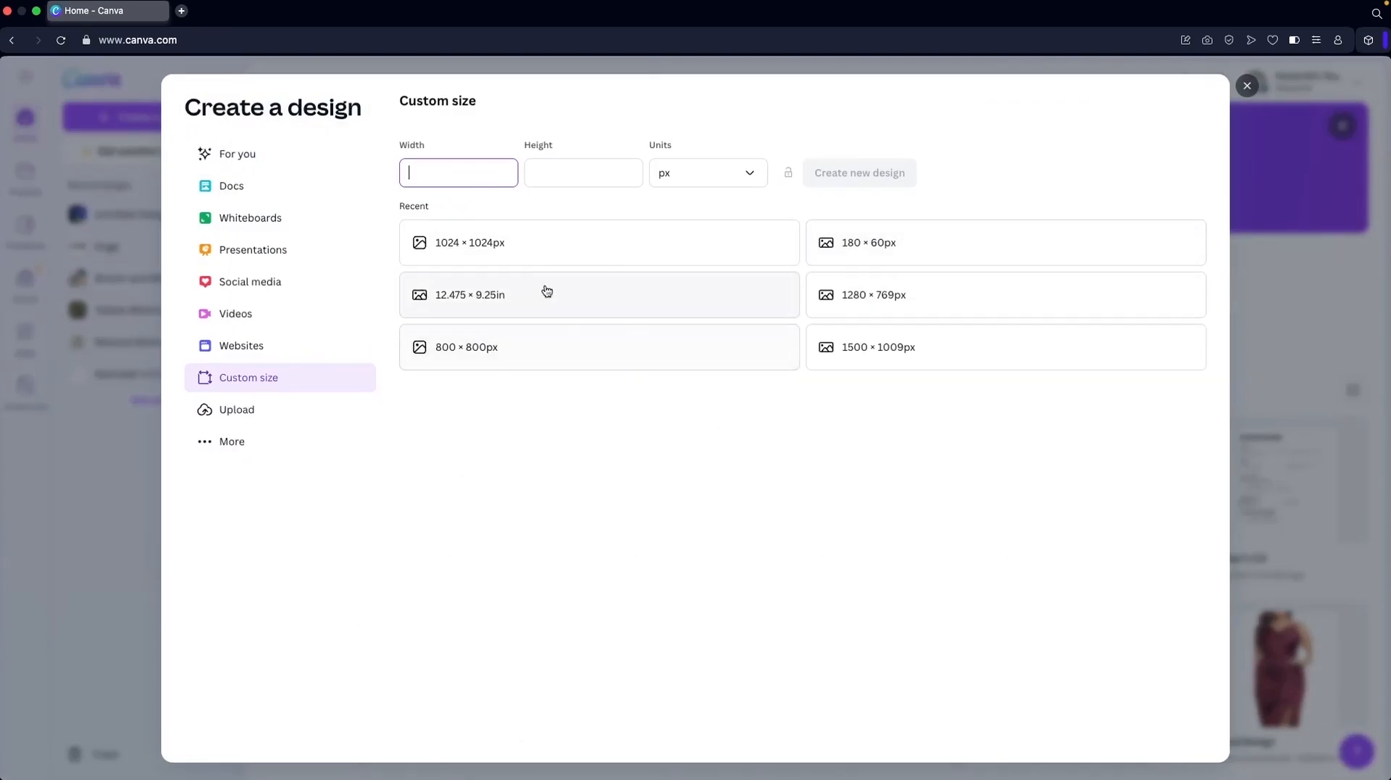
left_click(475, 249)
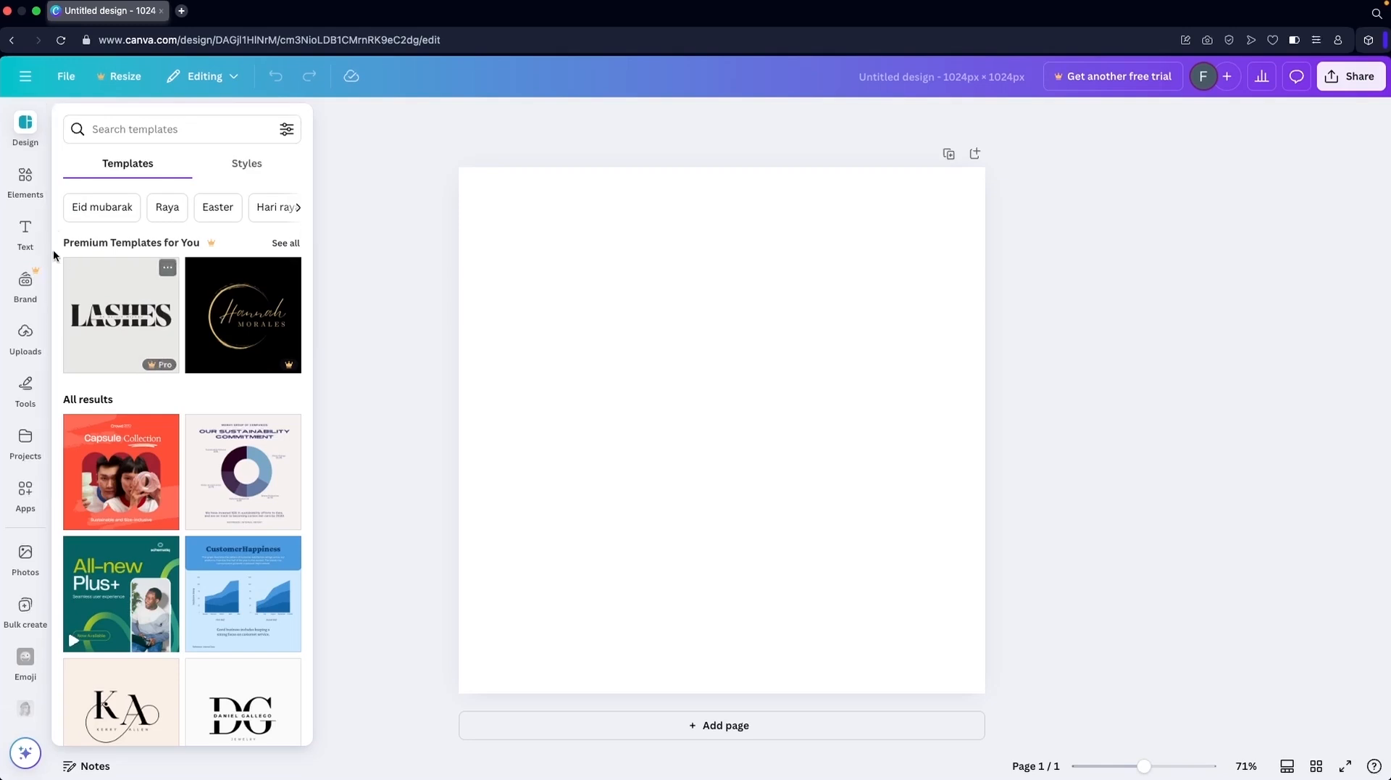
Step: Search the elements library for "man climbing" and show all photo results
left_click(34, 187)
left_click(180, 124)
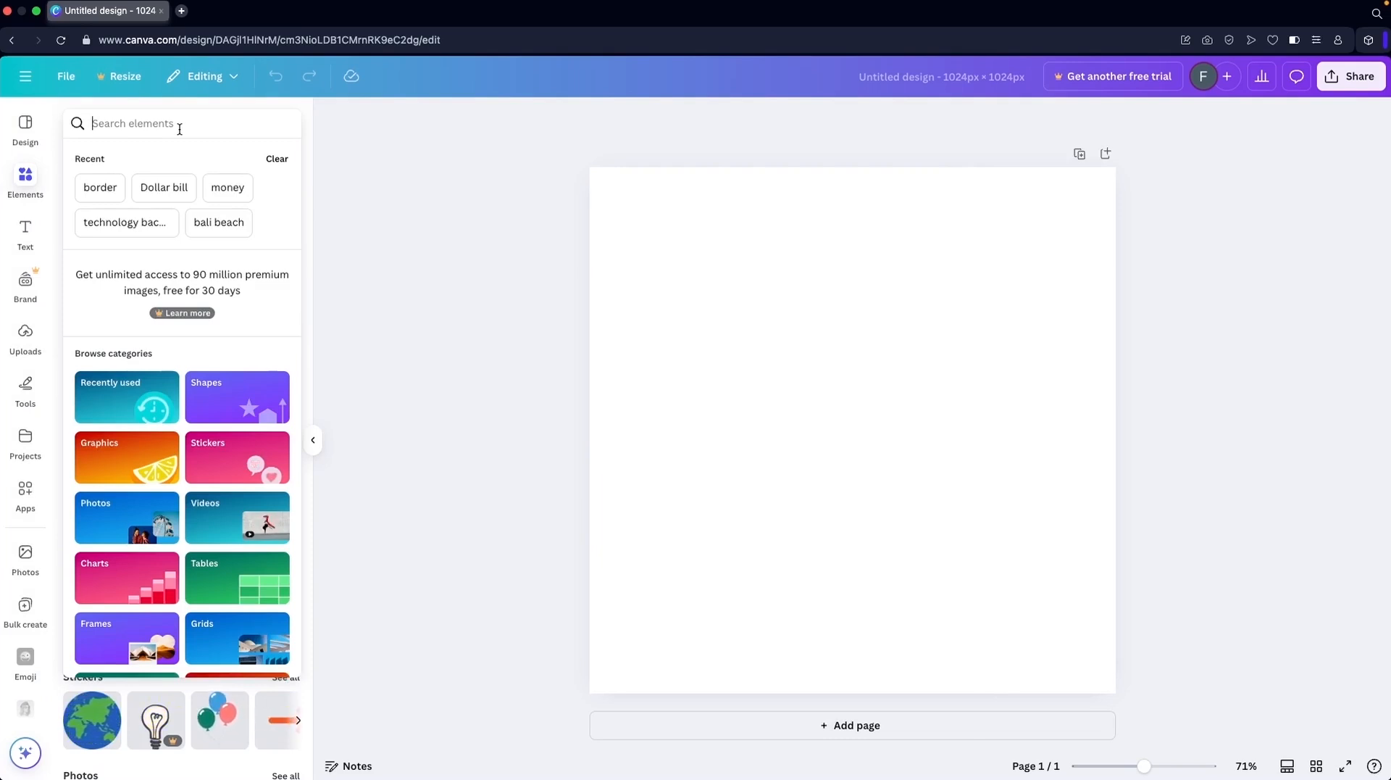
type("man climbing")
key("Return")
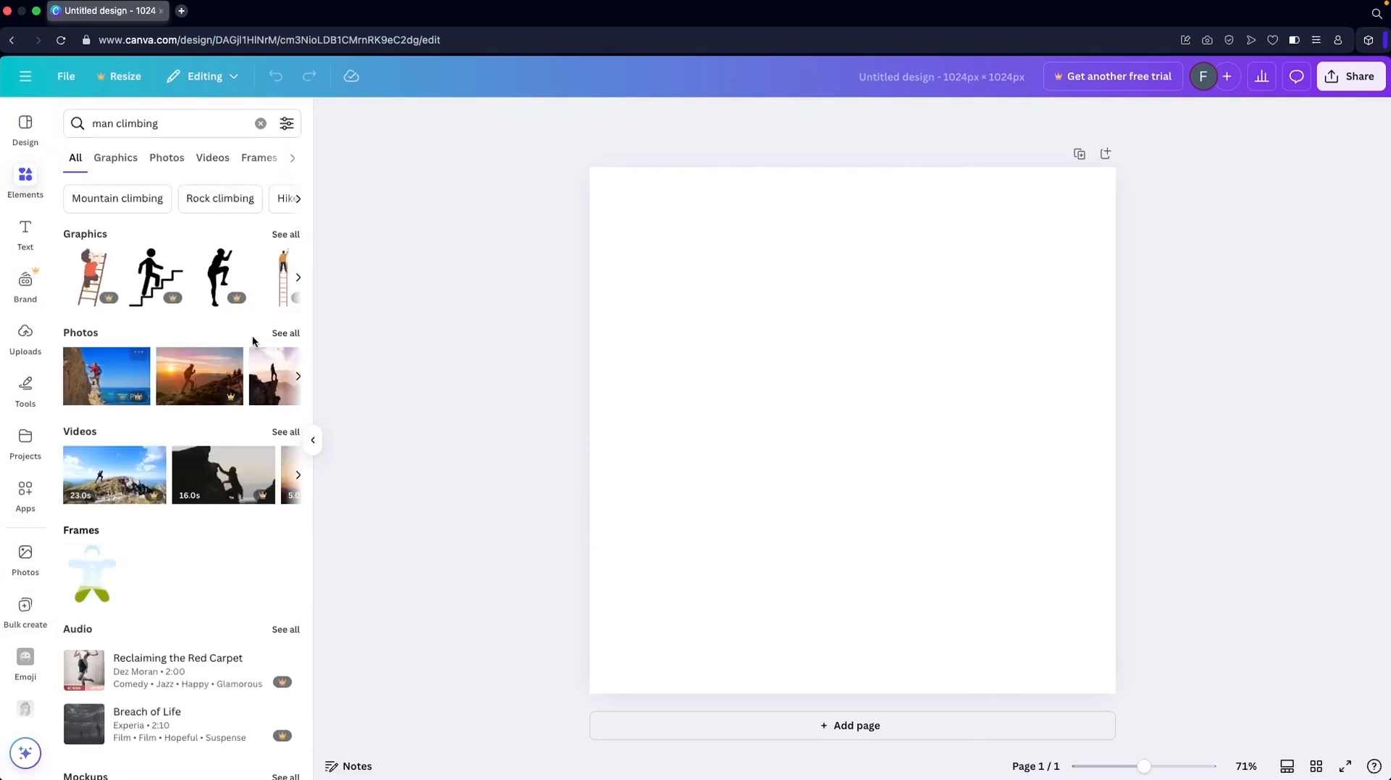
left_click(284, 333)
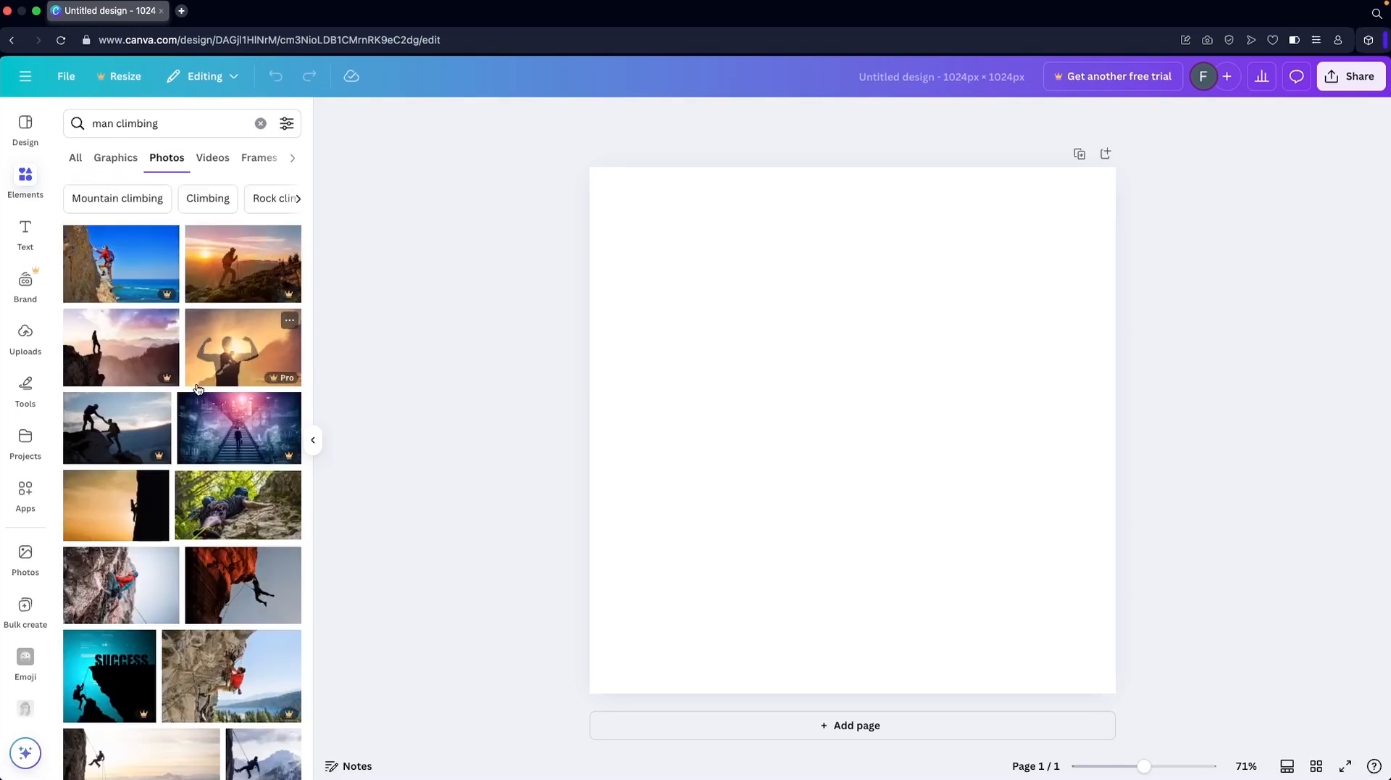
Step: Browse the "man climbing" photos for an image that suits the design
scroll(198, 389, "down", 3)
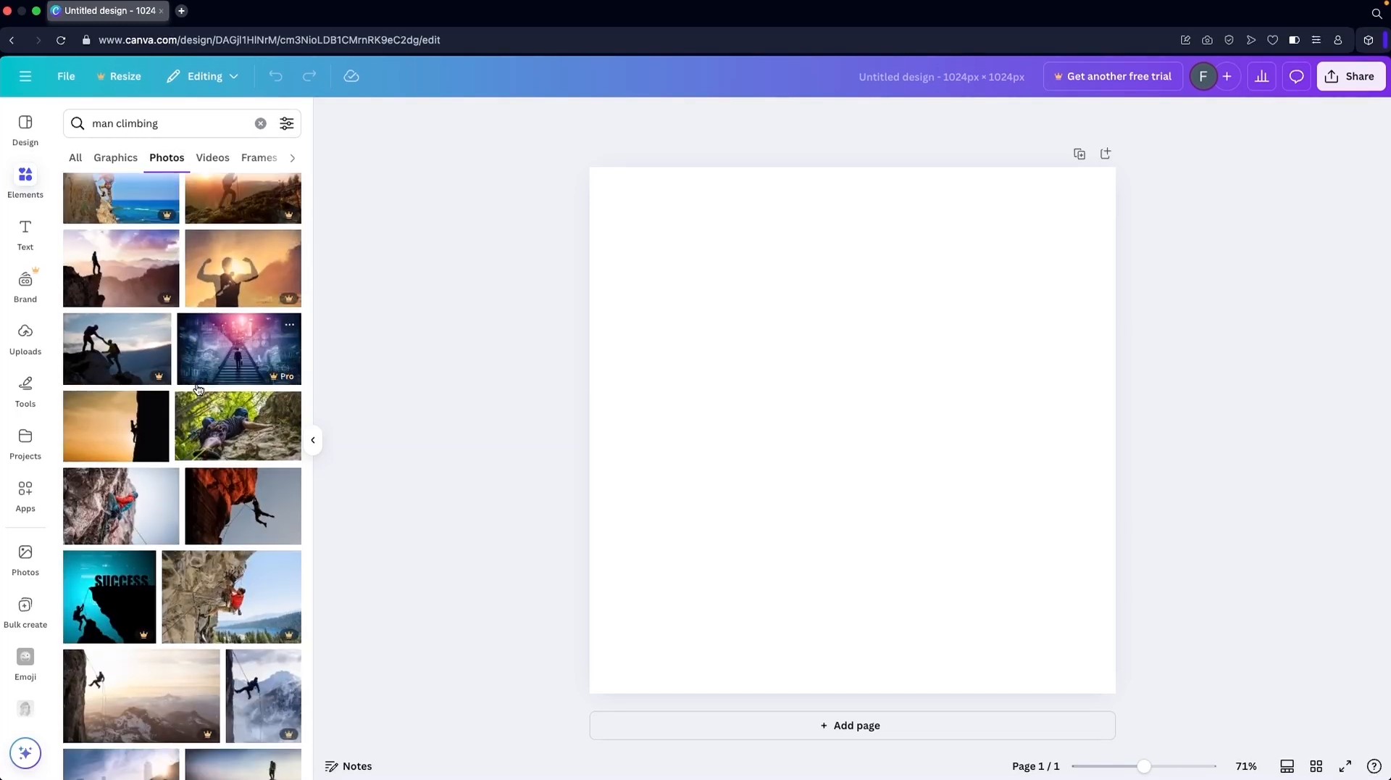
scroll(178, 347, "down", 1)
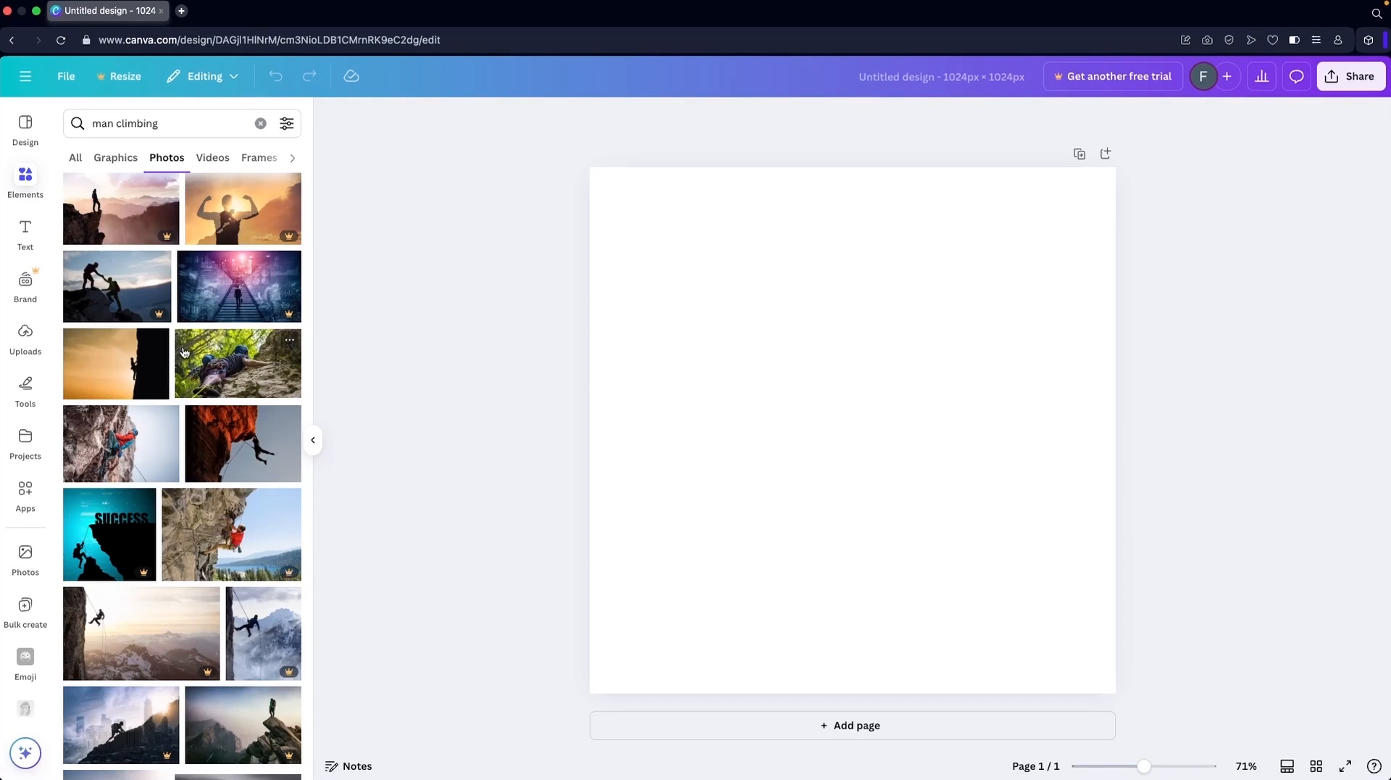
mouse_move(162, 316)
scroll(180, 433, "down", 1)
scroll(181, 433, "down", 6)
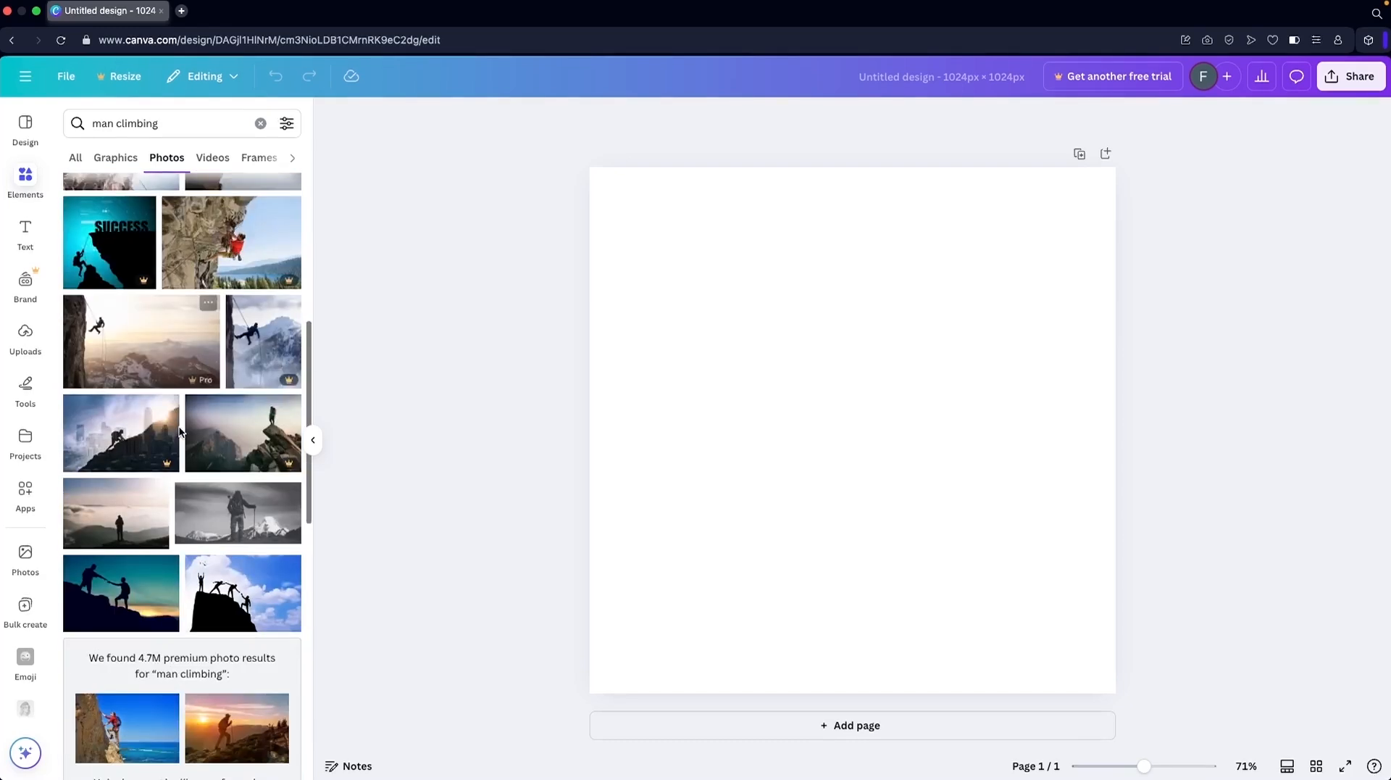
scroll(180, 433, "down", 1)
scroll(180, 433, "down", 3)
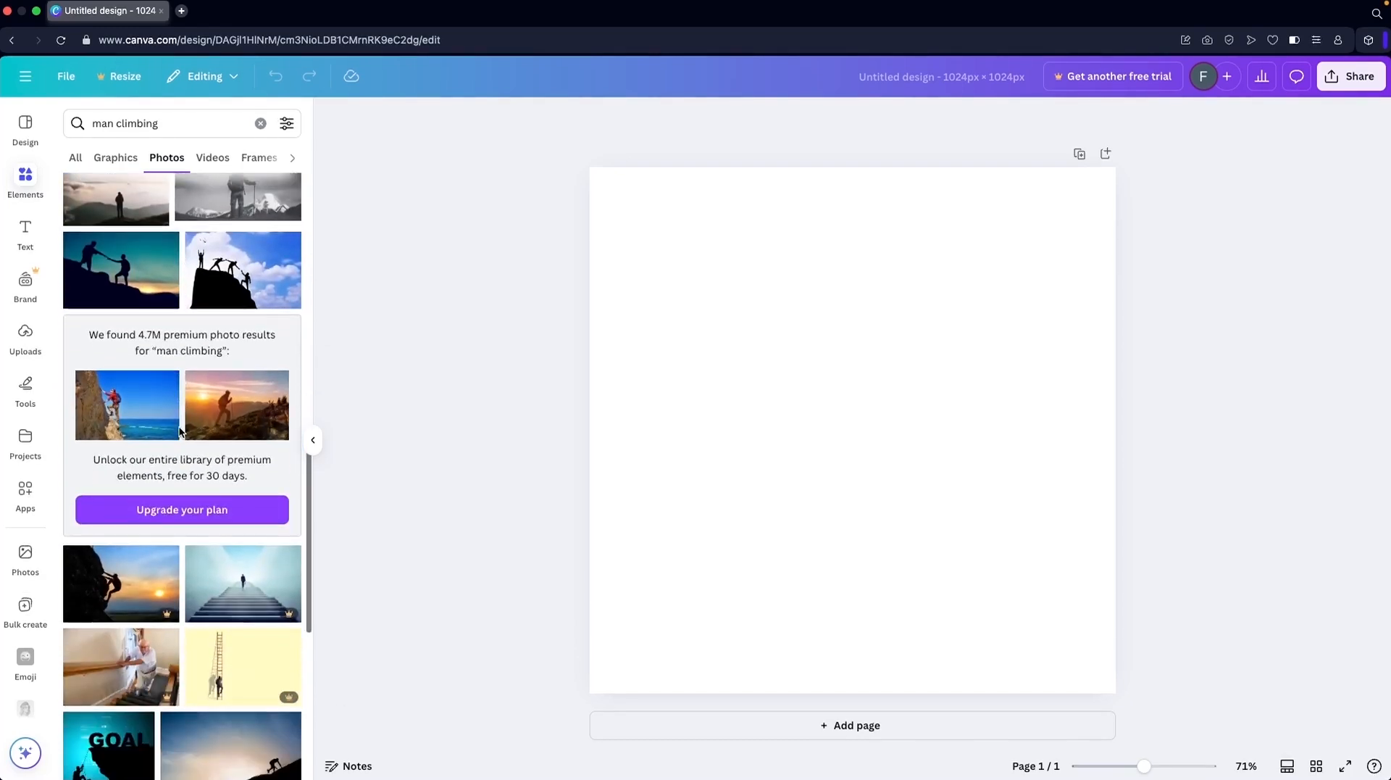
scroll(180, 432, "down", 2)
scroll(180, 432, "up", 6)
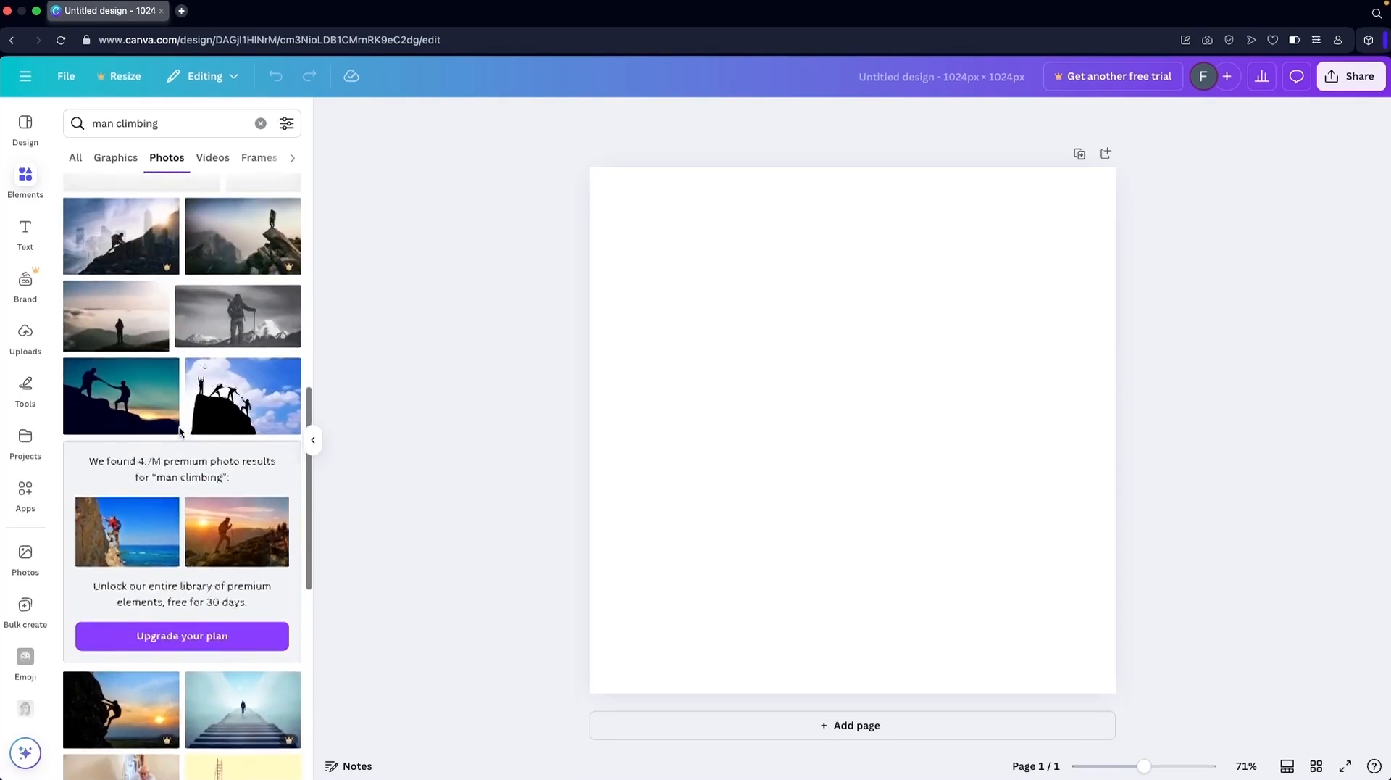
scroll(180, 432, "up", 2)
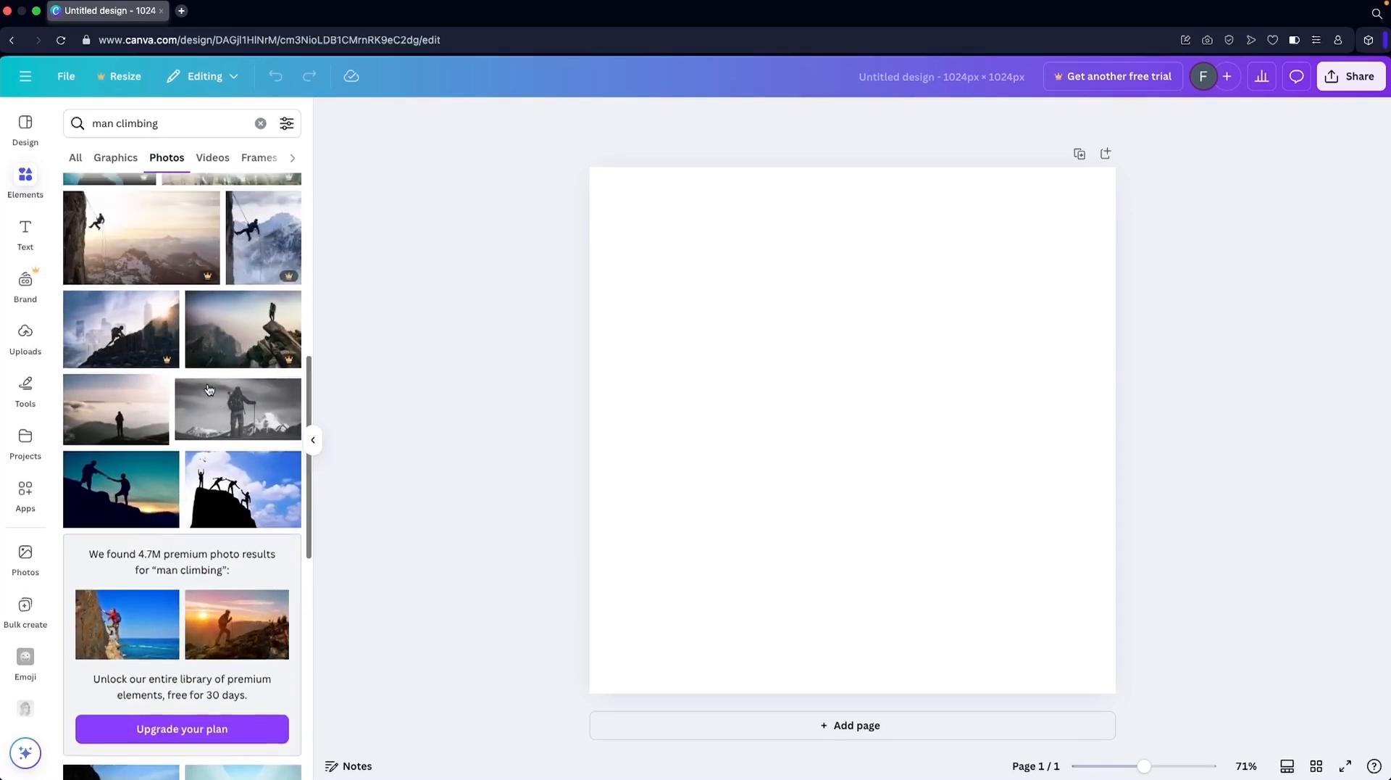
Step: Shorten the photo search term to "man" and run the search
left_click(161, 135)
key("BackSpace")
key("BackSpace")
key("BackSpace")
key("BackSpace")
key("BackSpace")
key("BackSpace")
key("BackSpace")
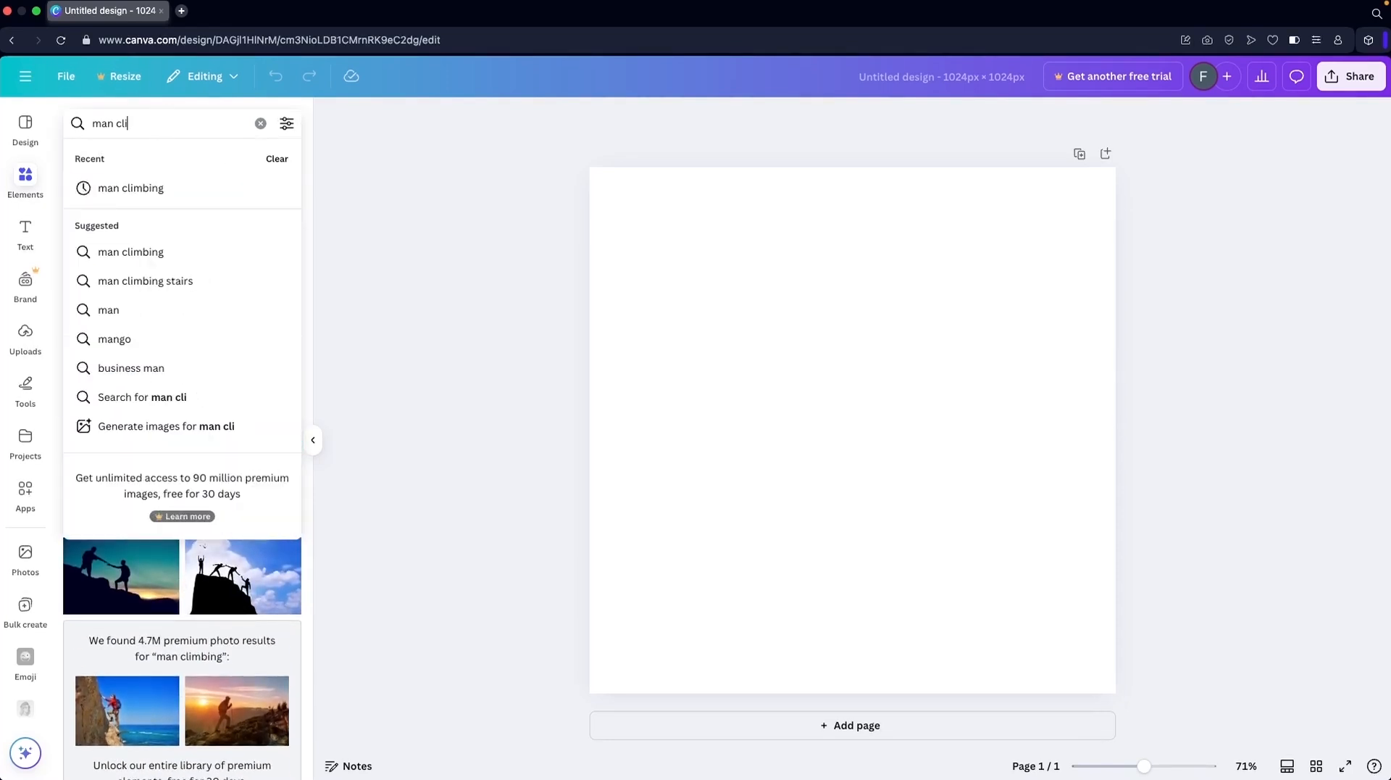
key("BackSpace")
key("BackSpace")
key("Return")
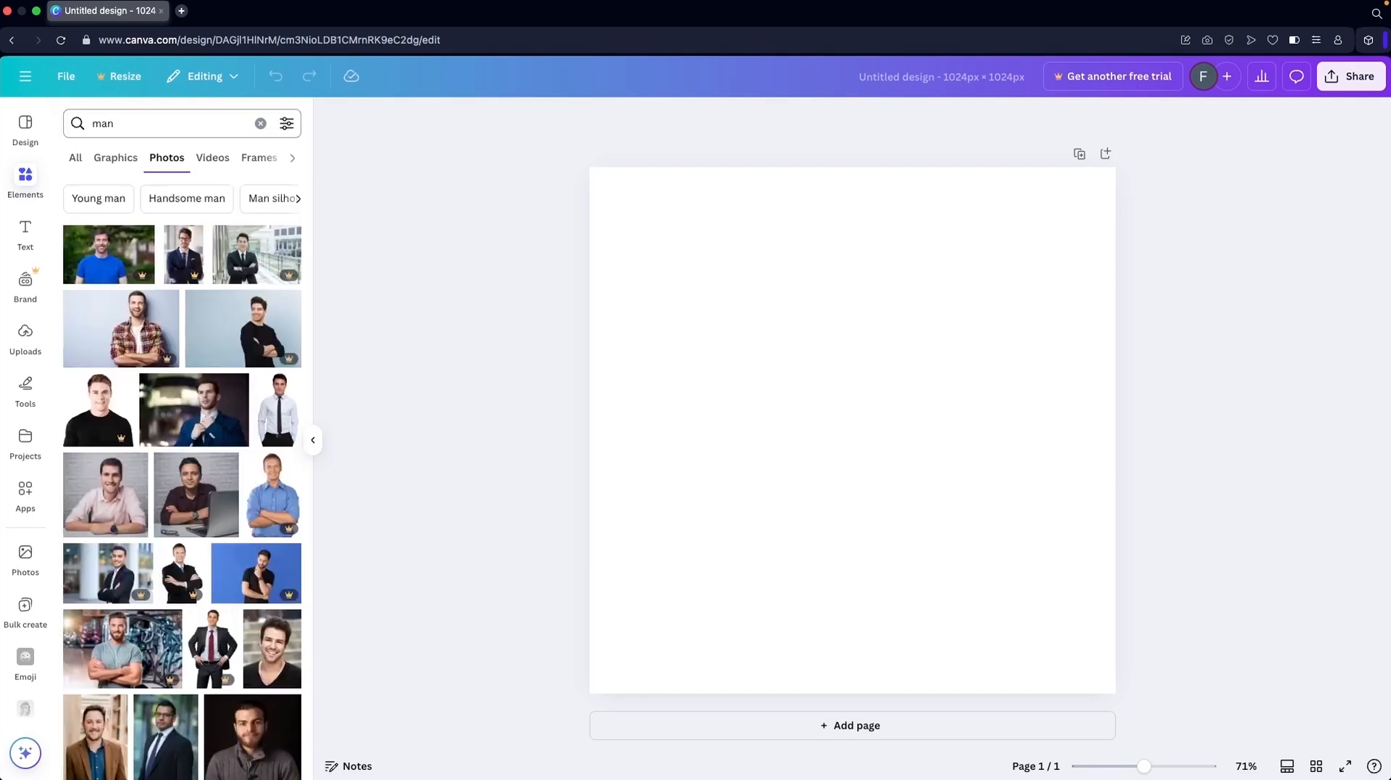
Step: Insert the photo of the dark-shirted man behind a laptop and enlarge it to fill the whole square page
scroll(195, 407, "down", 5)
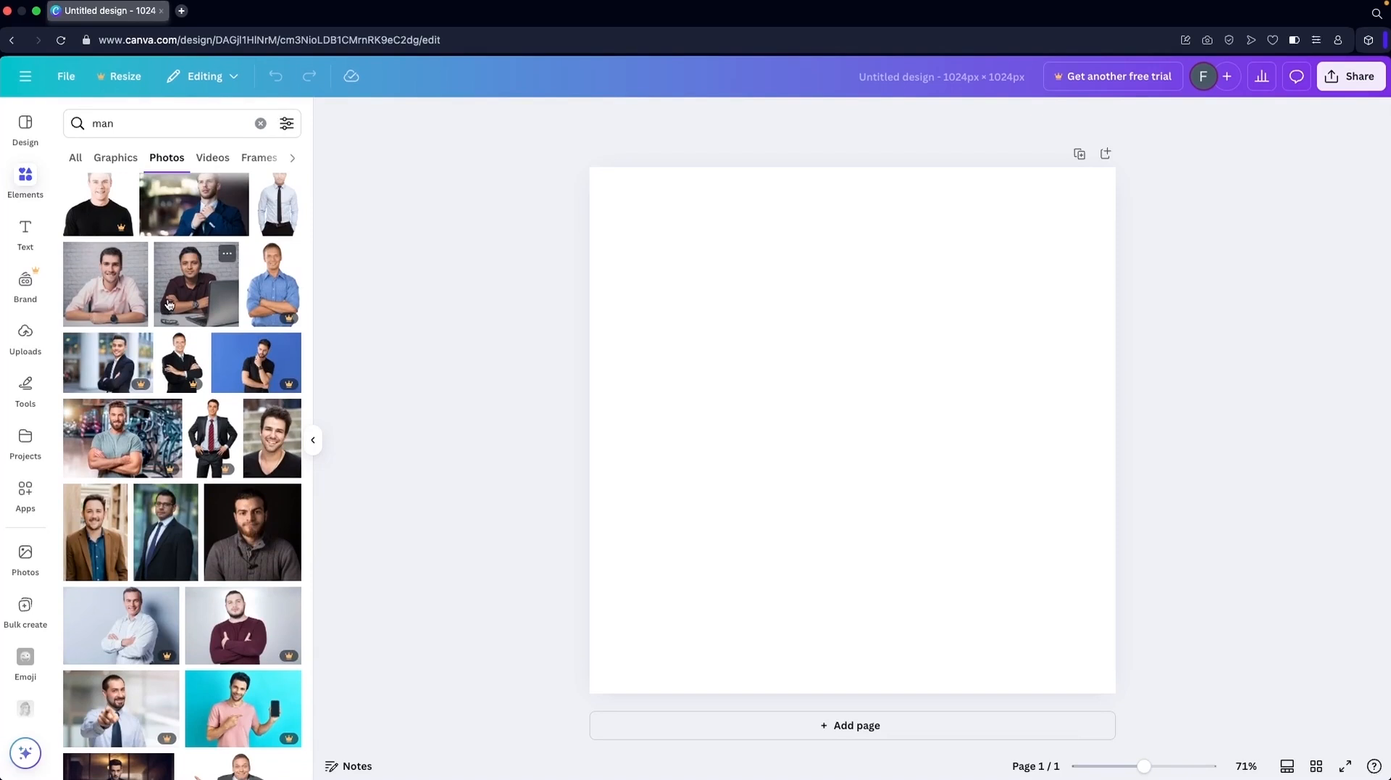
left_click(167, 308)
left_click_drag(642, 221, 581, 174)
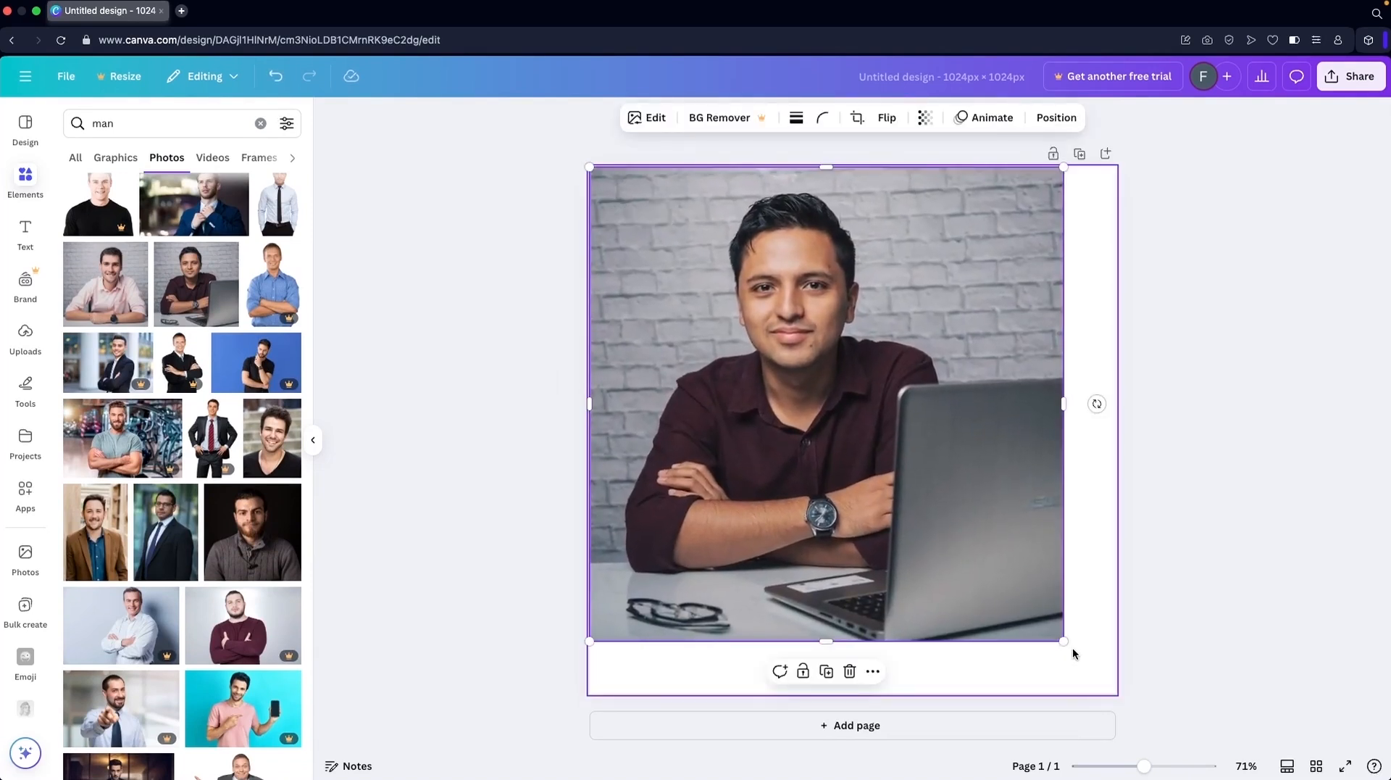
left_click_drag(1068, 648, 1120, 698)
left_click(504, 255)
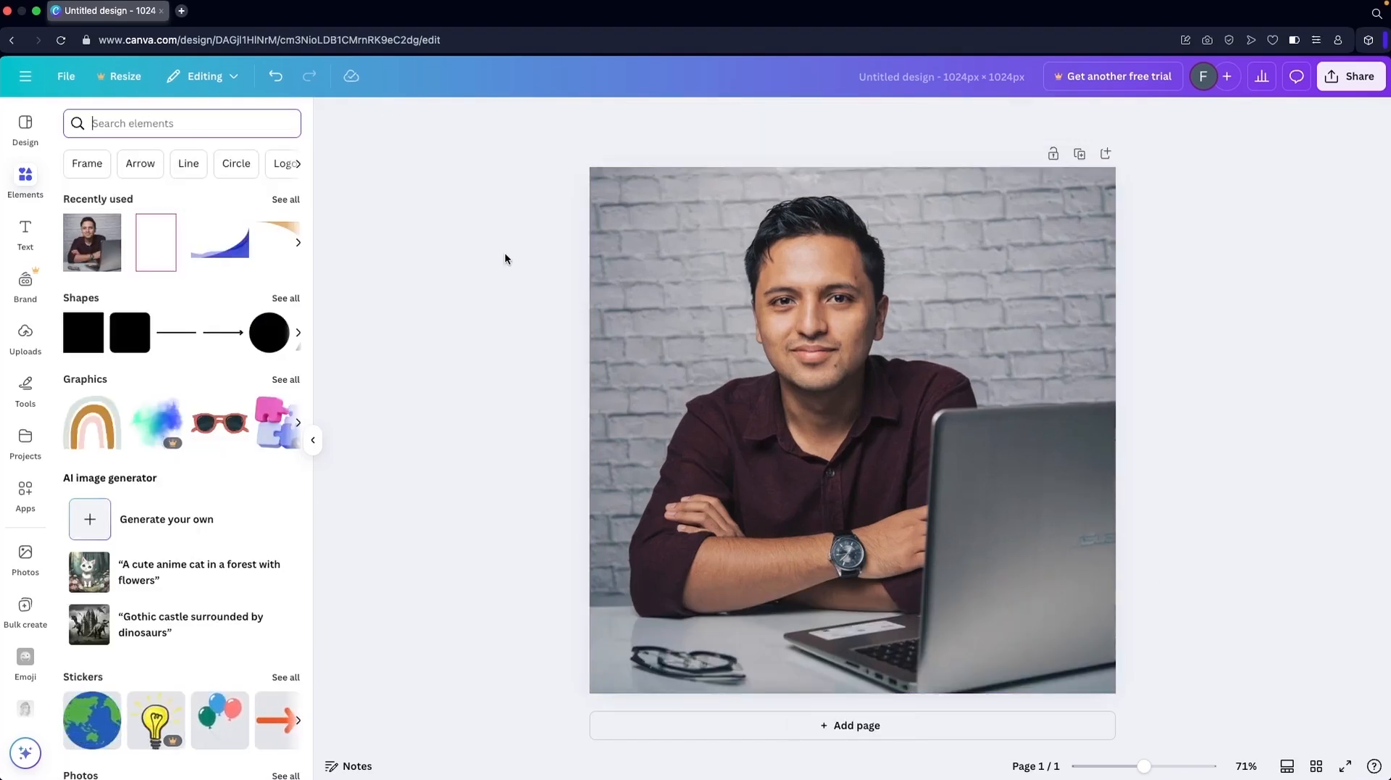
Step: Open the adjustment settings of the man's photo and set the white balance temperature to -10
left_click(733, 362)
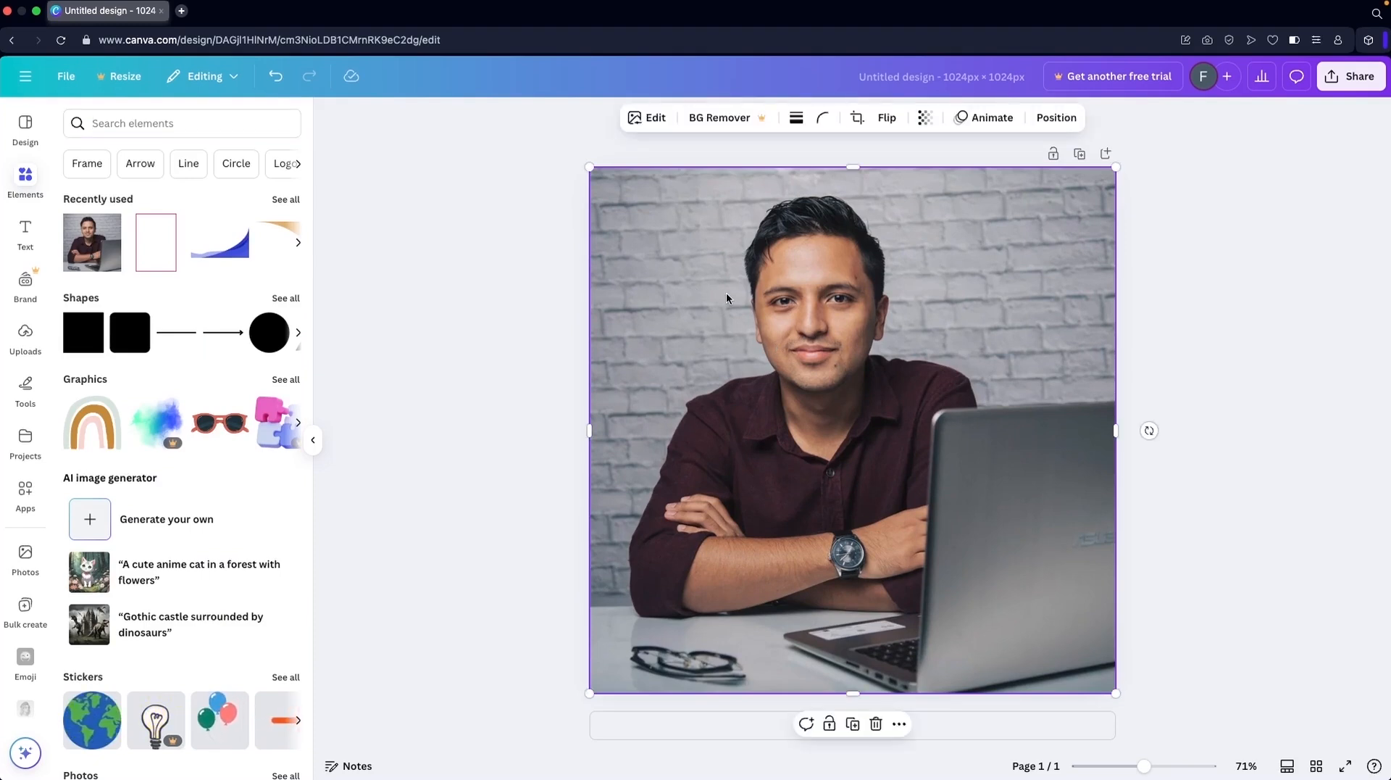
left_click(656, 118)
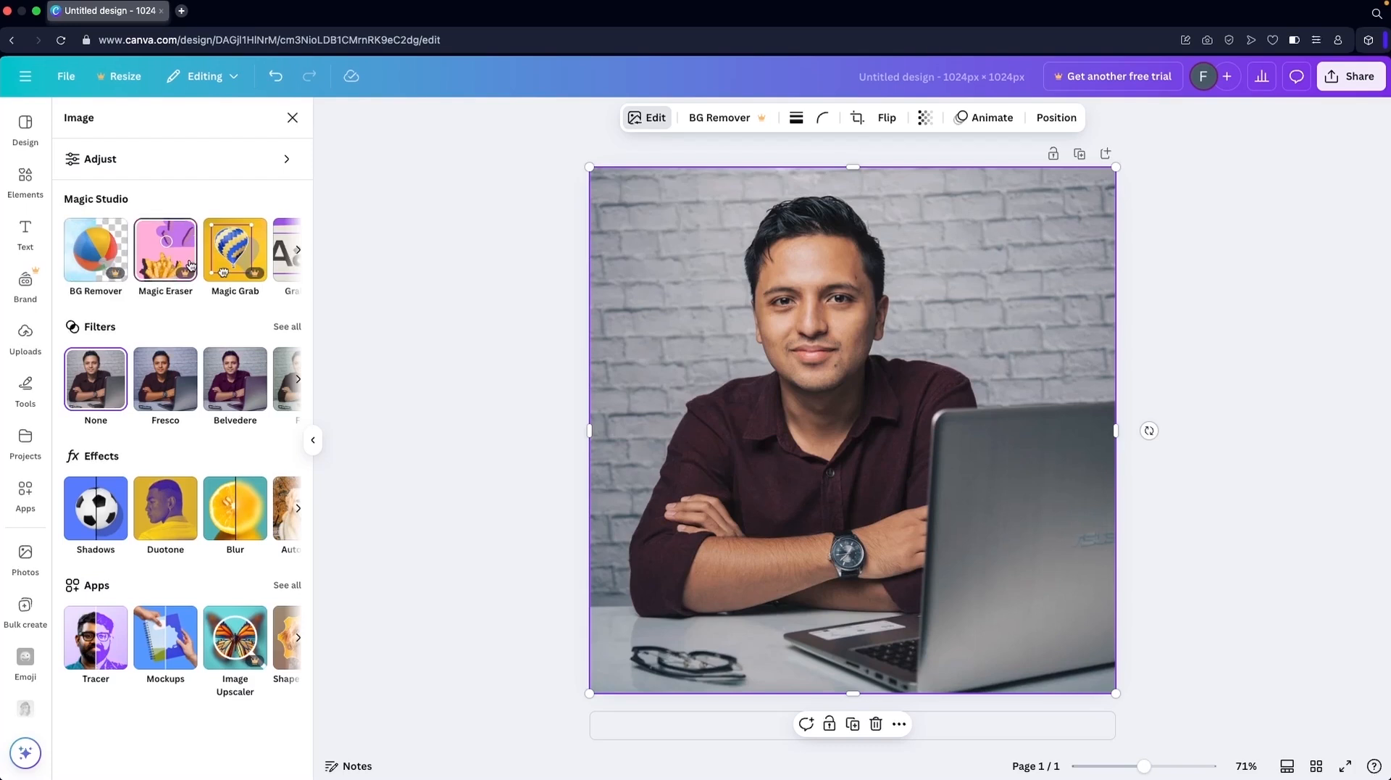
left_click(297, 255)
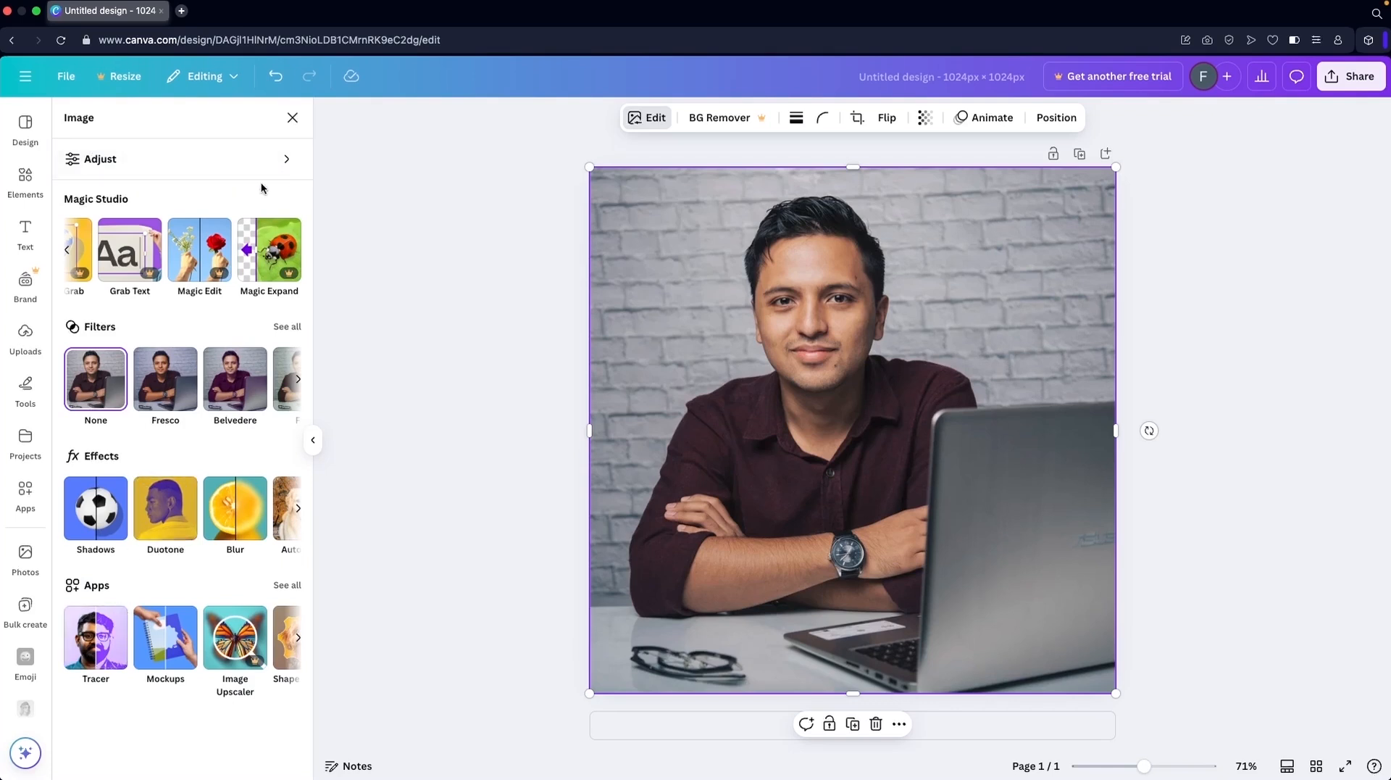
left_click(290, 160)
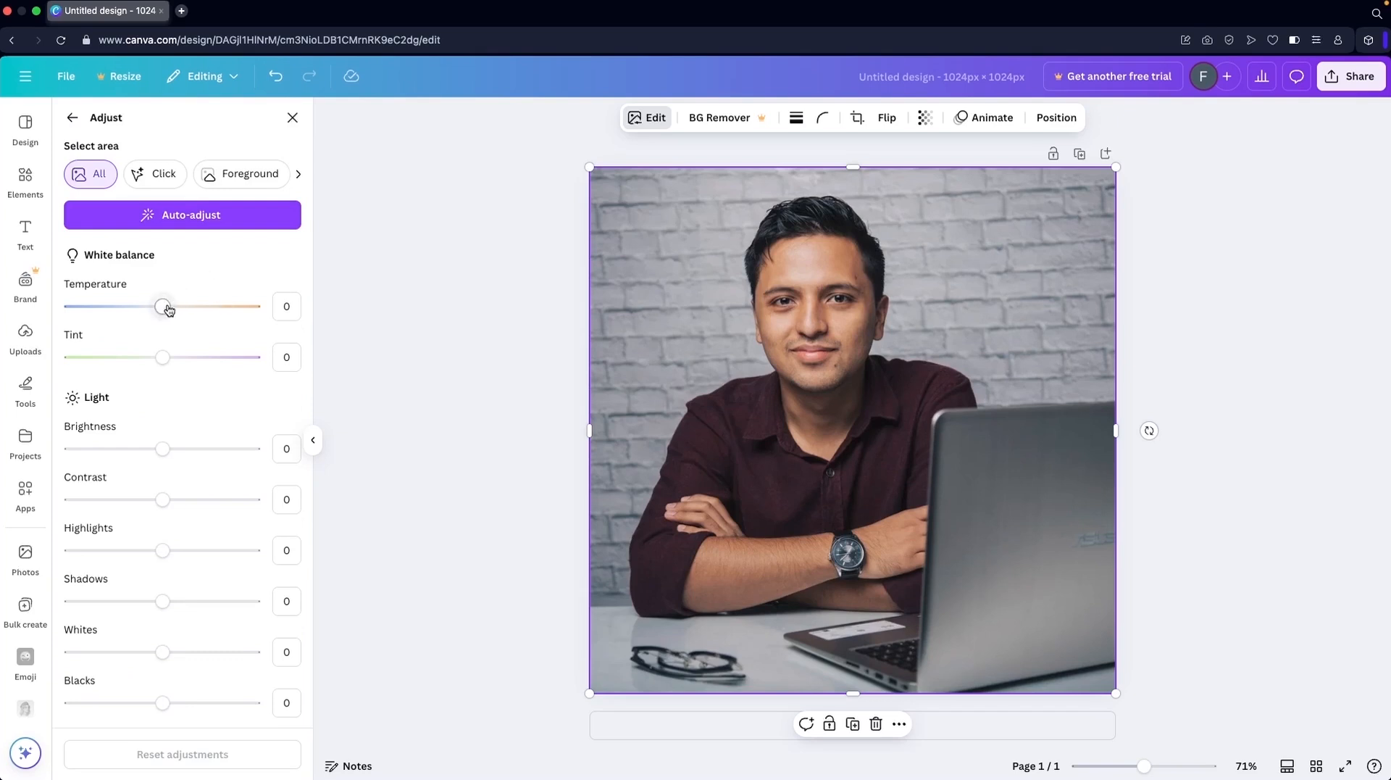
left_click_drag(168, 310, 164, 368)
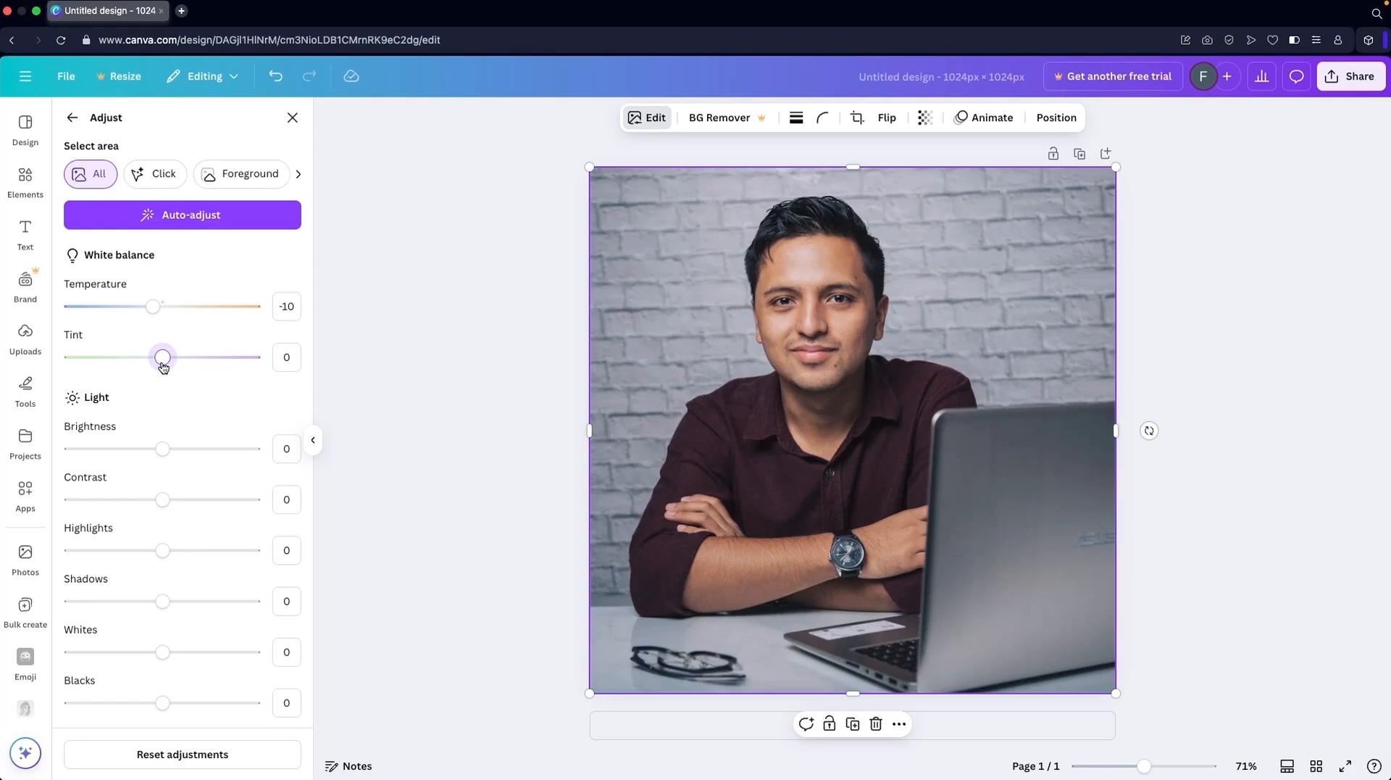
Step: Set the photo's brightness to -13, contrast to 42, highlights to 38, shadows to 65, whites to 25 and blacks to 19
scroll(168, 430, "down", 2)
left_click_drag(165, 361, 185, 444)
scroll(171, 454, "down", 1)
scroll(189, 429, "down", 1)
scroll(224, 462, "down", 1)
left_click_drag(165, 490, 180, 486)
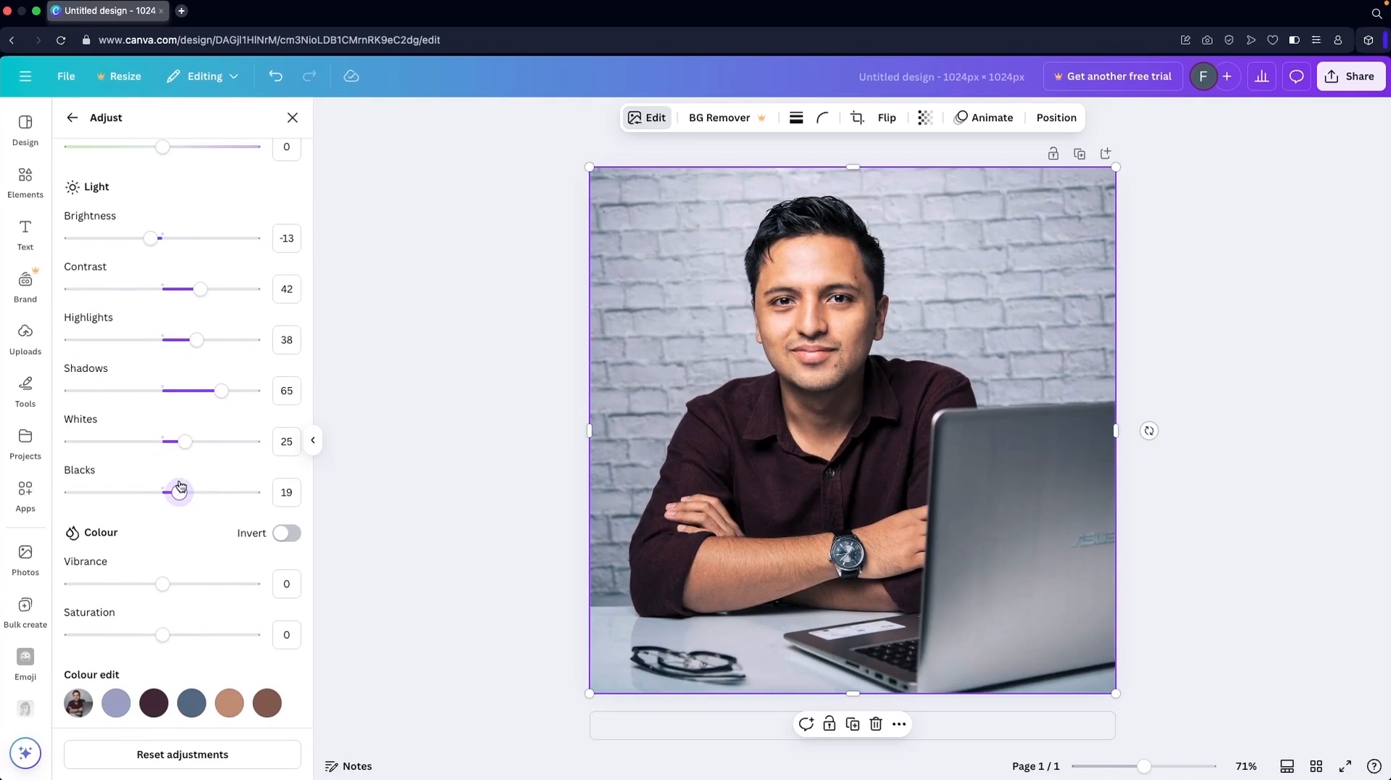
Step: Set the photo's vibrance to 36 and its saturation to -1
scroll(215, 455, "down", 3)
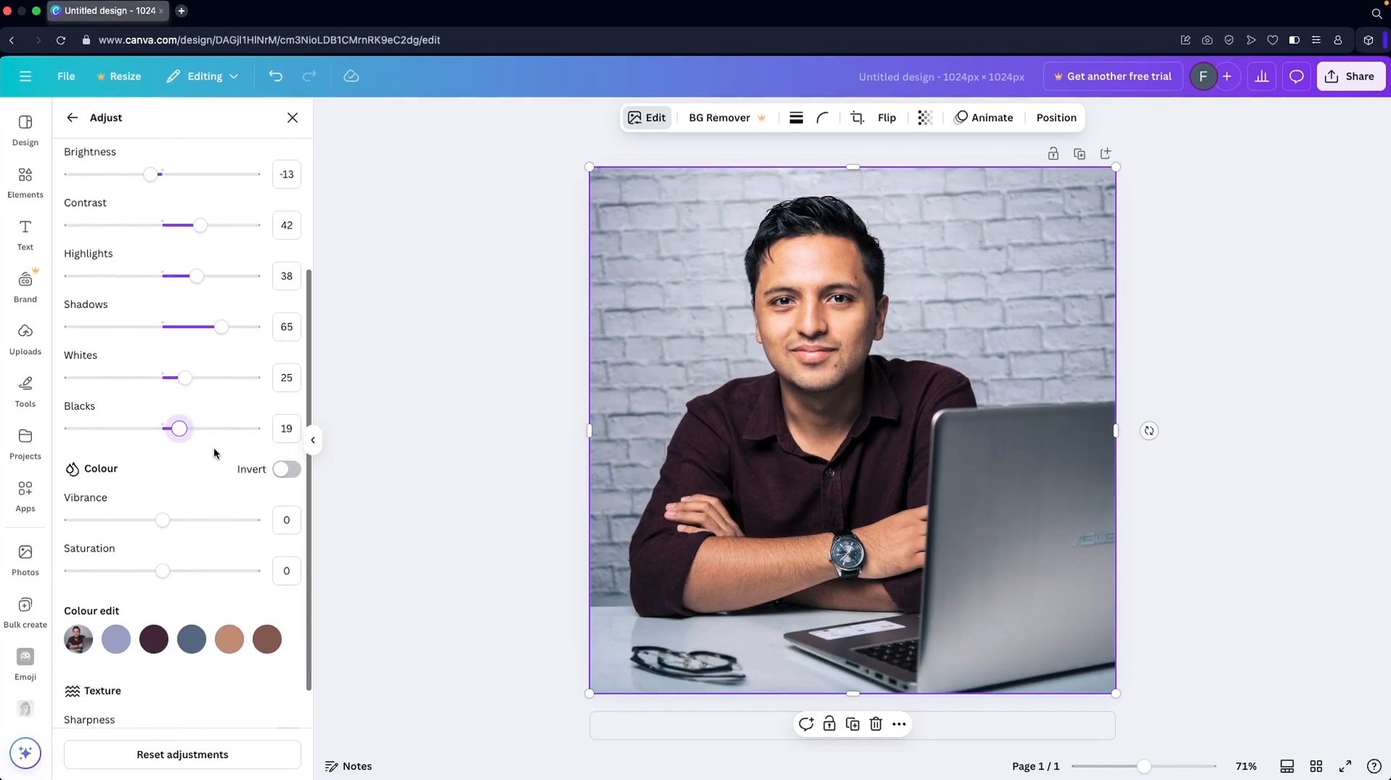
left_click_drag(163, 457, 197, 460)
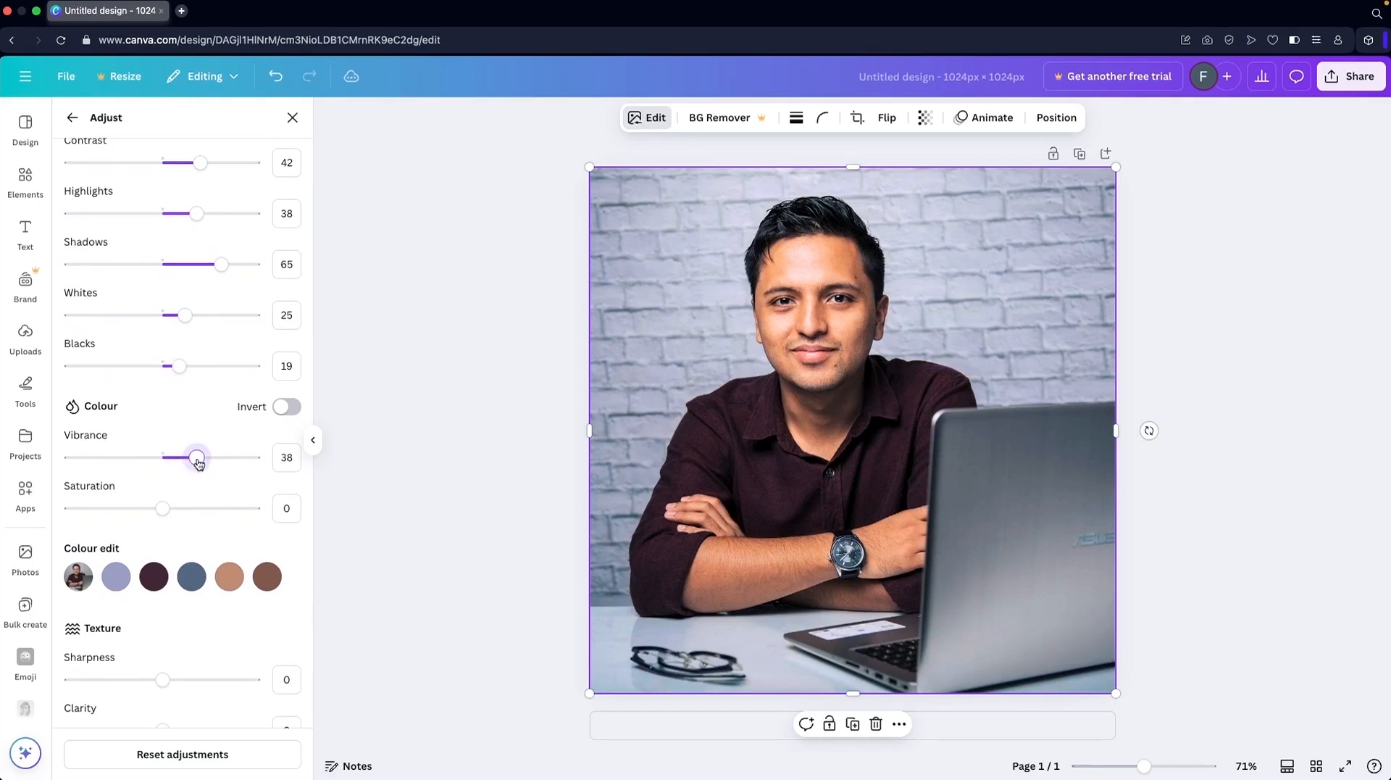
left_click_drag(198, 461, 91, 464)
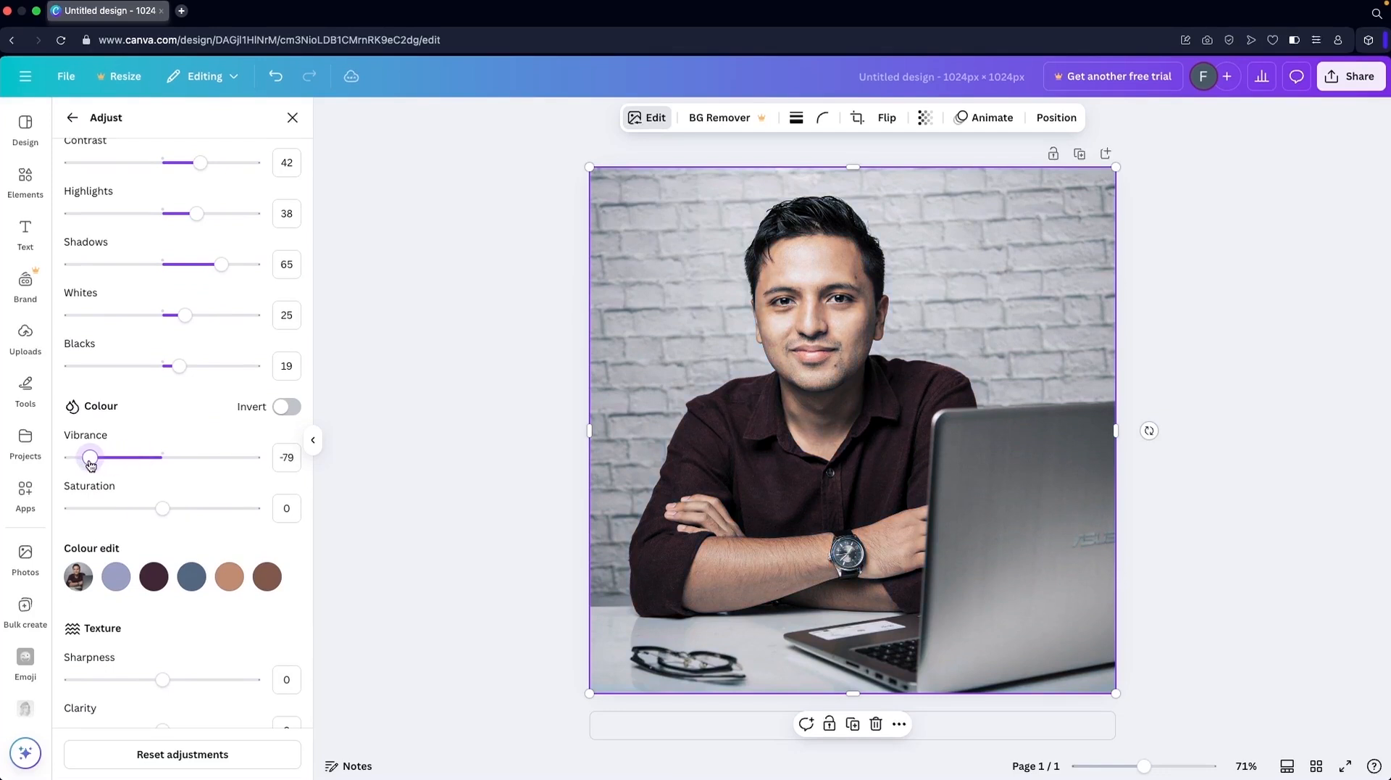
left_click_drag(91, 464, 119, 491)
scroll(174, 507, "down", 1)
scroll(163, 491, "down", 2)
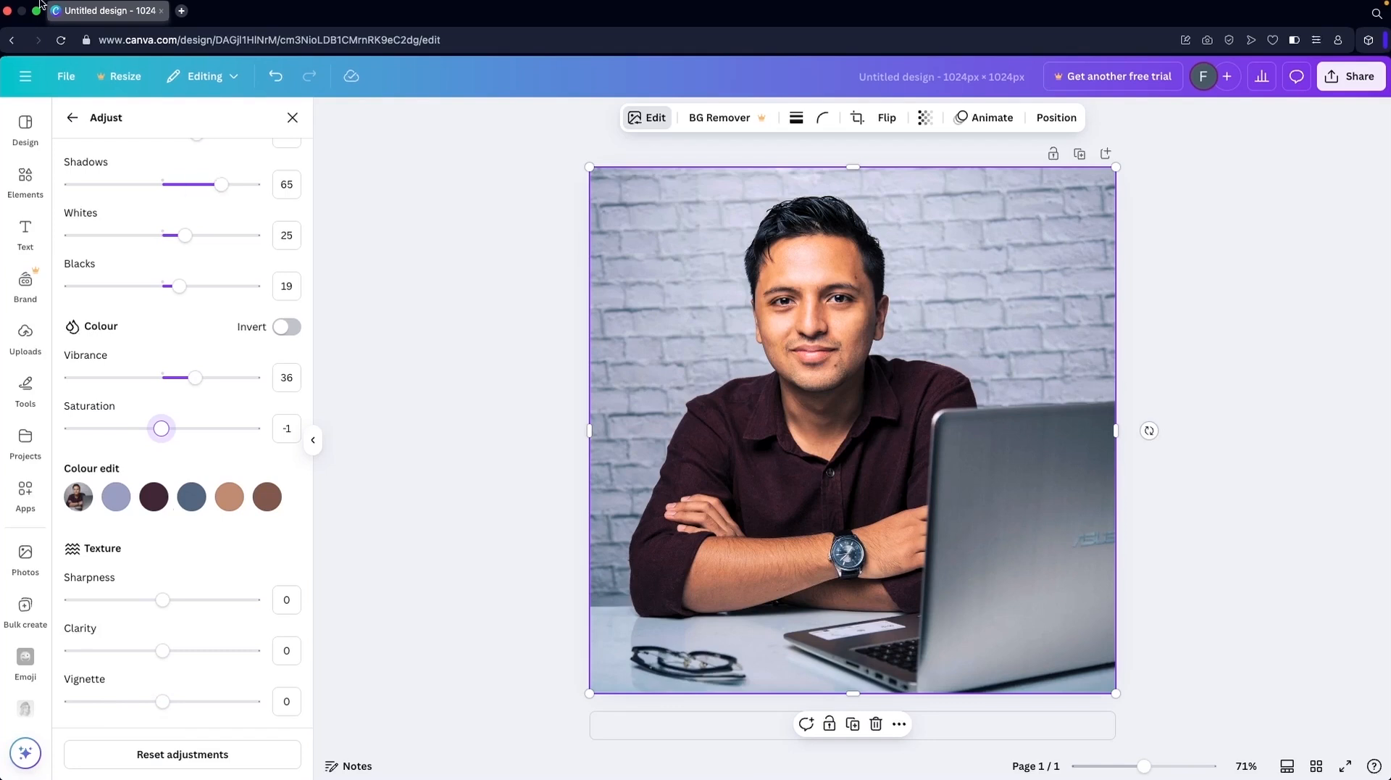
Step: Show all photo filters and try the natural ones: Belvedere, Flint, Fresco, Luna, Aero and Myst
left_click(71, 119)
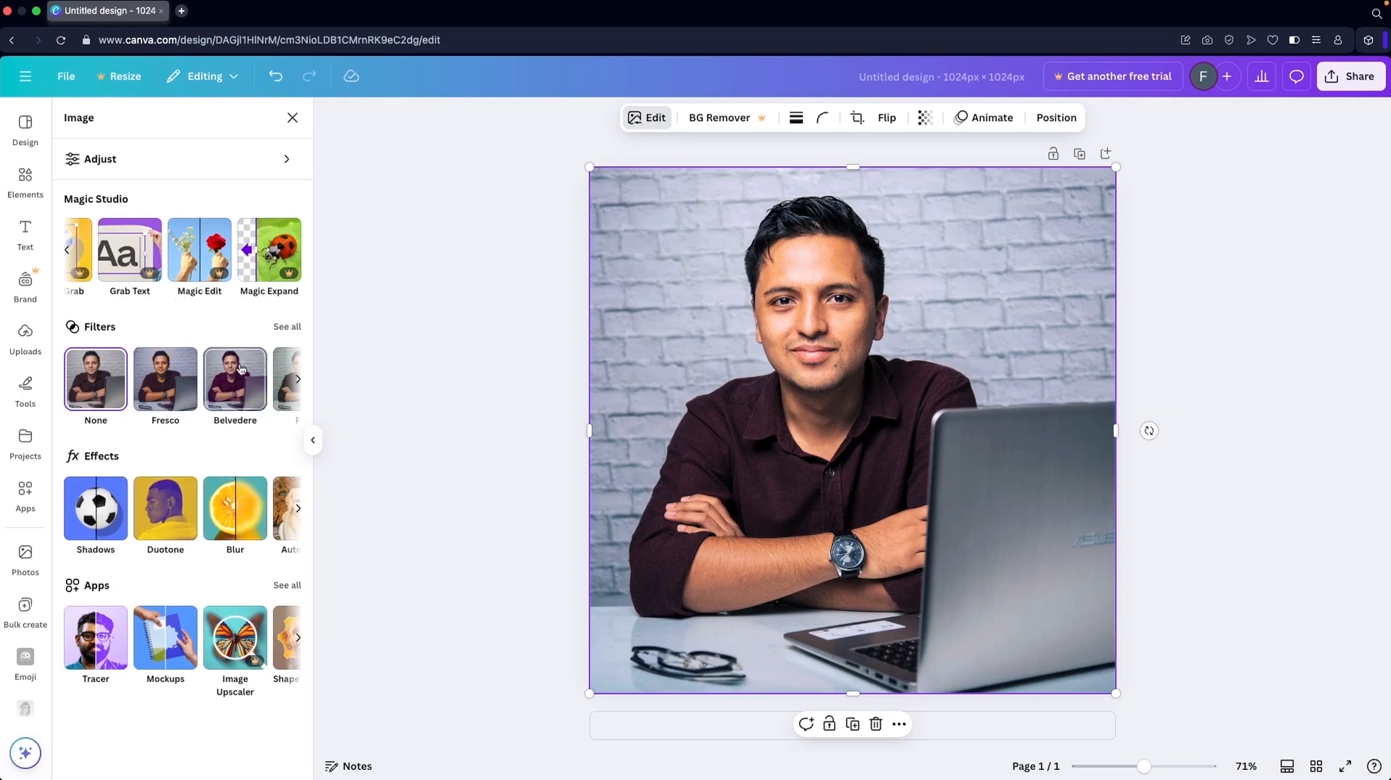
left_click(287, 328)
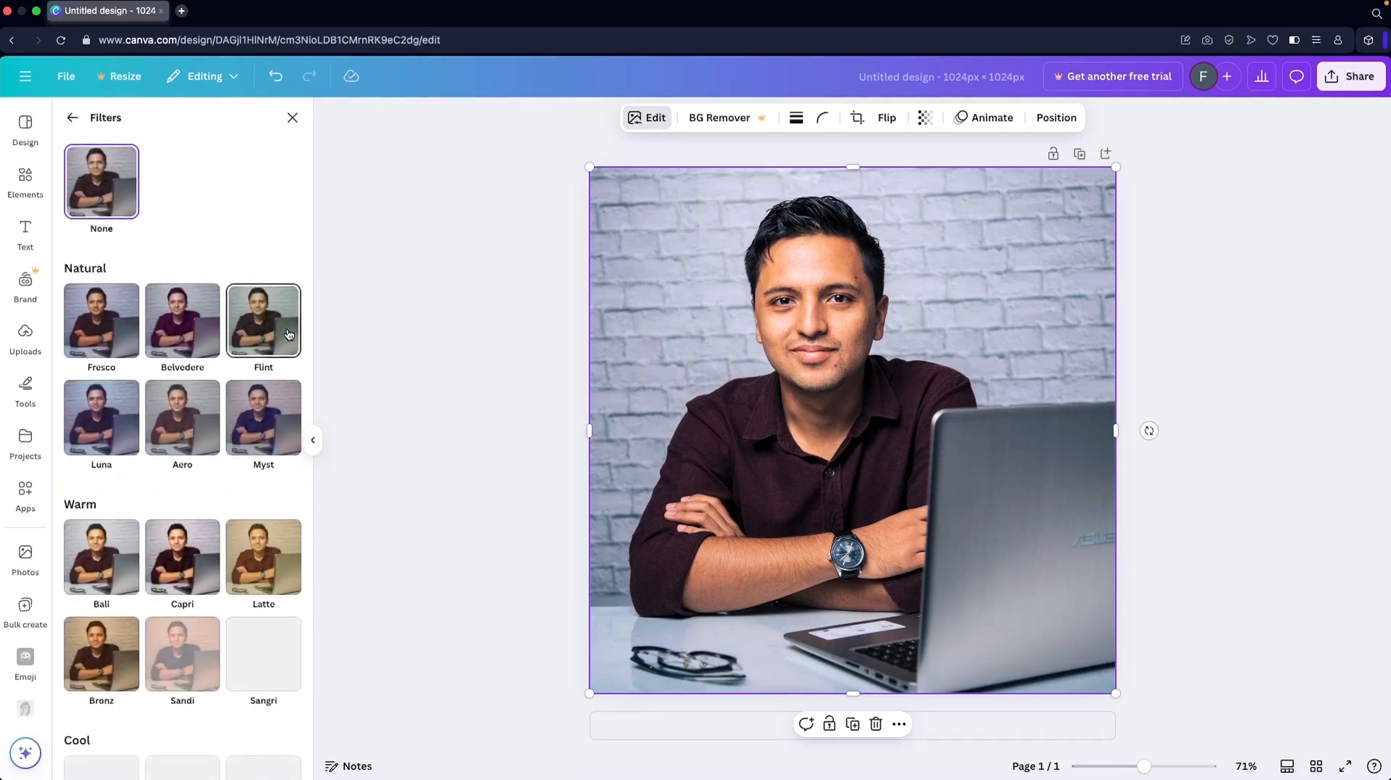
left_click(164, 330)
left_click(260, 316)
left_click(124, 331)
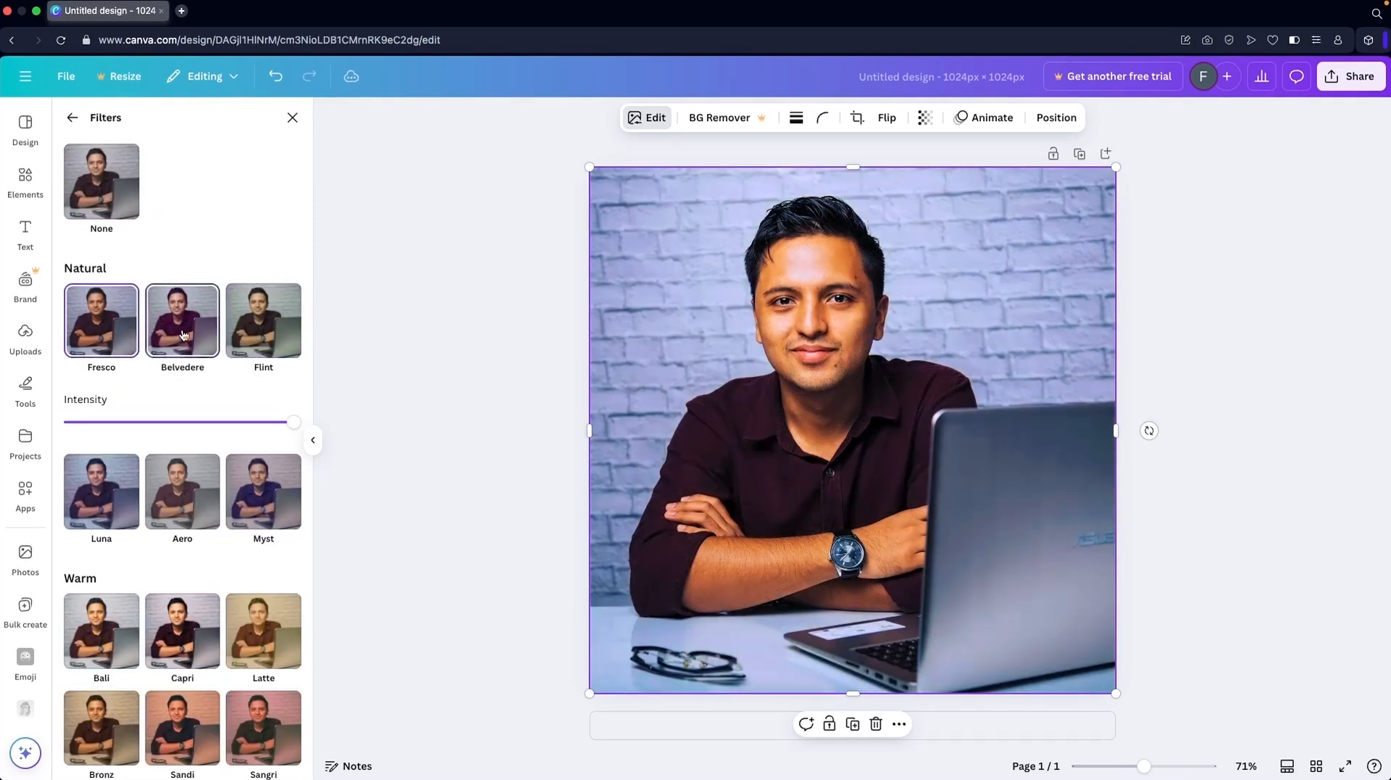
scroll(163, 401, "down", 1)
left_click(114, 445)
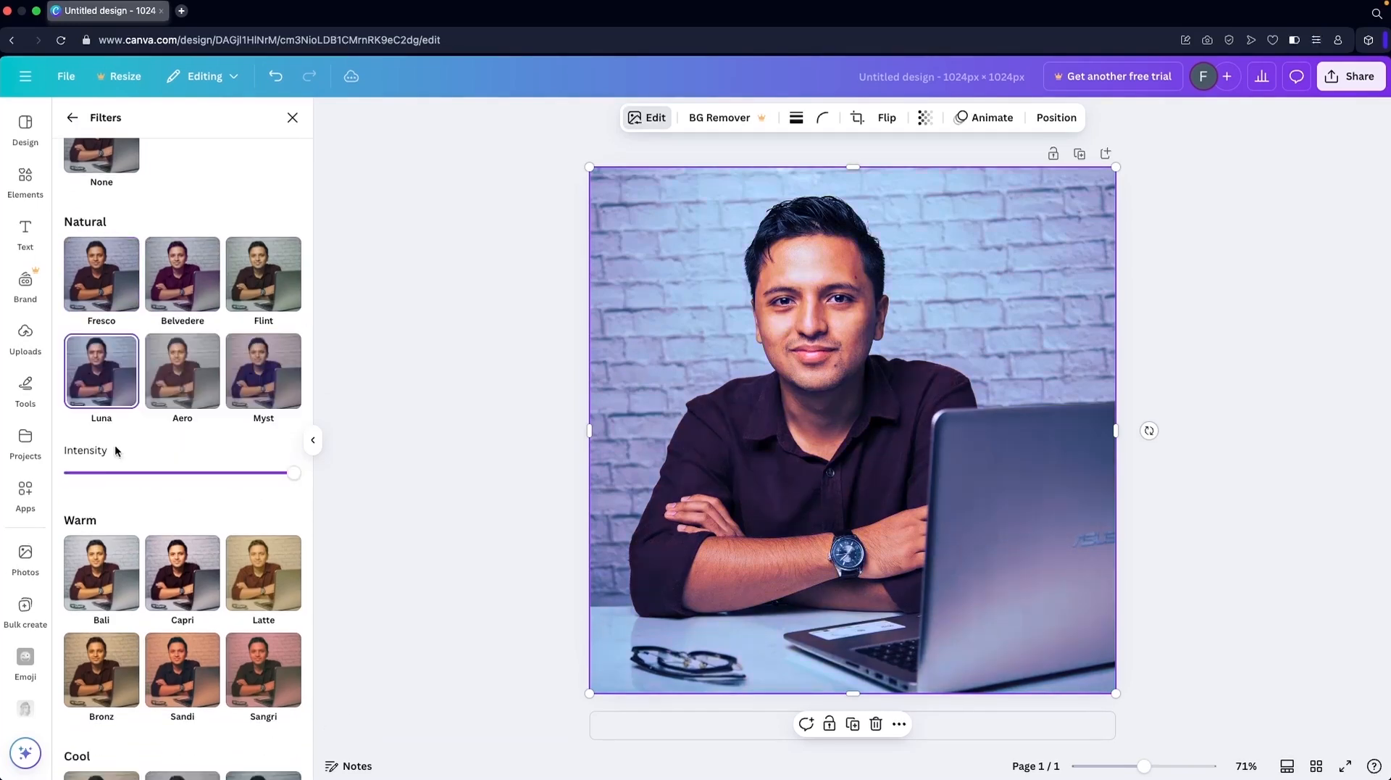
left_click(194, 387)
left_click(229, 379)
Step: Try the cool filters Tundra, Polar, Arctic, Astro, Nordic and Scandi on the photo
scroll(186, 517, "down", 3)
scroll(186, 517, "down", 3)
left_click(255, 484)
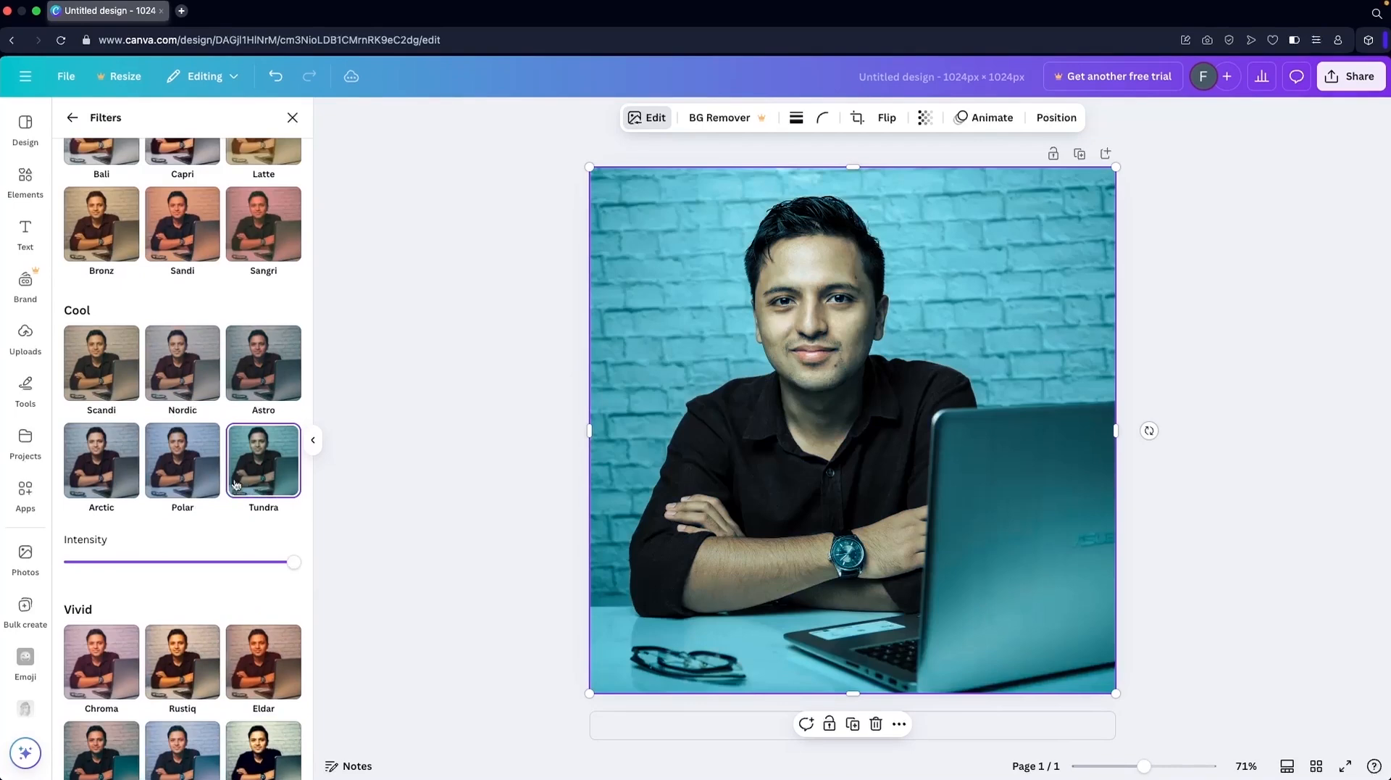
left_click(192, 485)
left_click(102, 460)
left_click(263, 362)
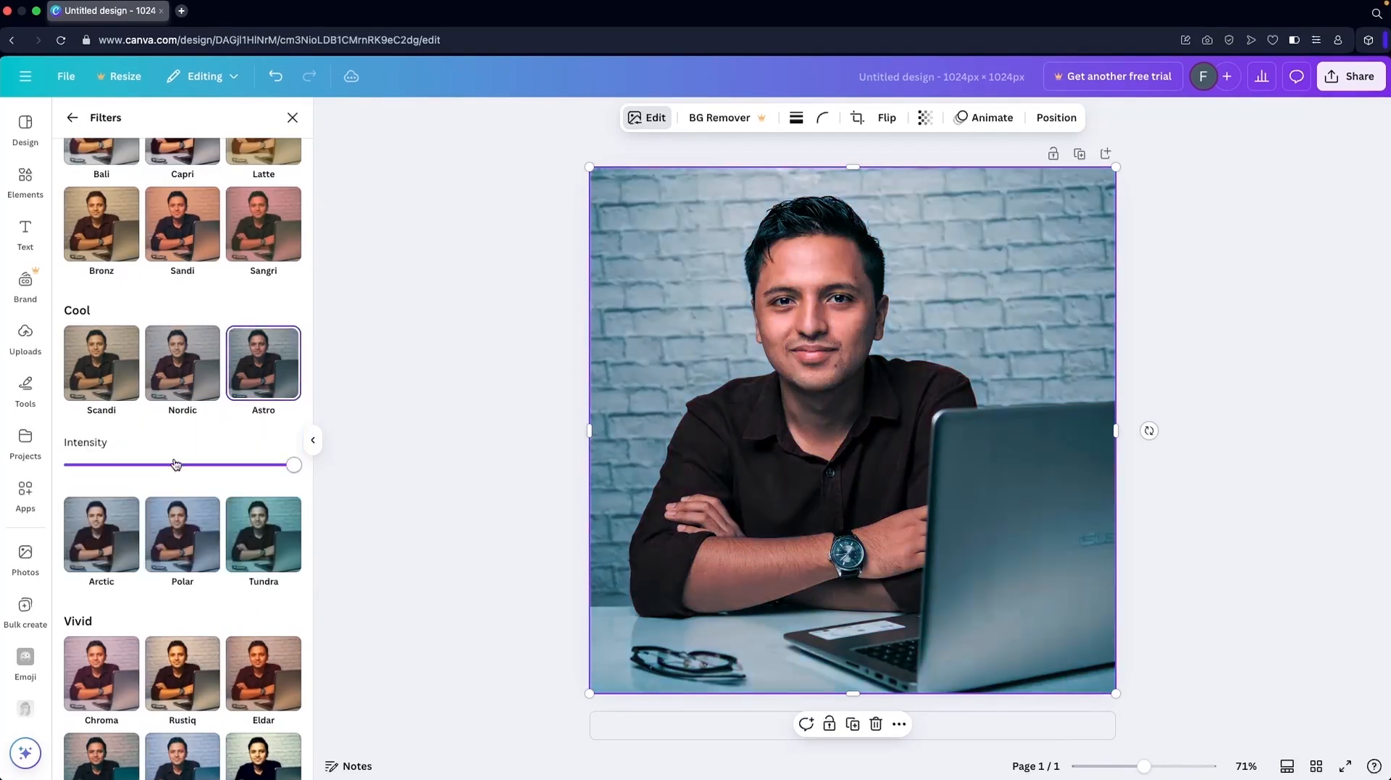
left_click(183, 362)
left_click(101, 363)
Step: Apply the Tundra filter to the photo and return to the main image editing options
scroll(189, 434, "down", 6)
left_click(263, 518)
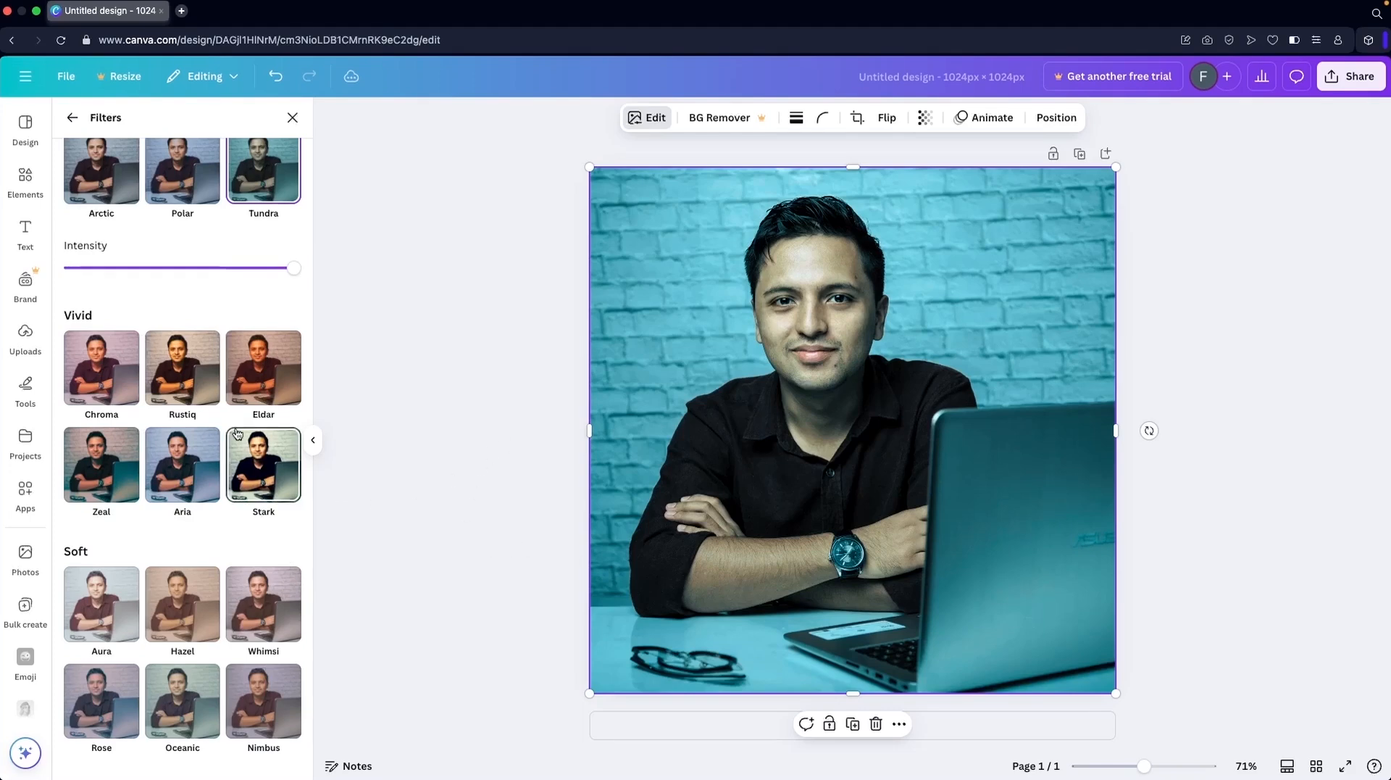
scroll(129, 189, "up", 10)
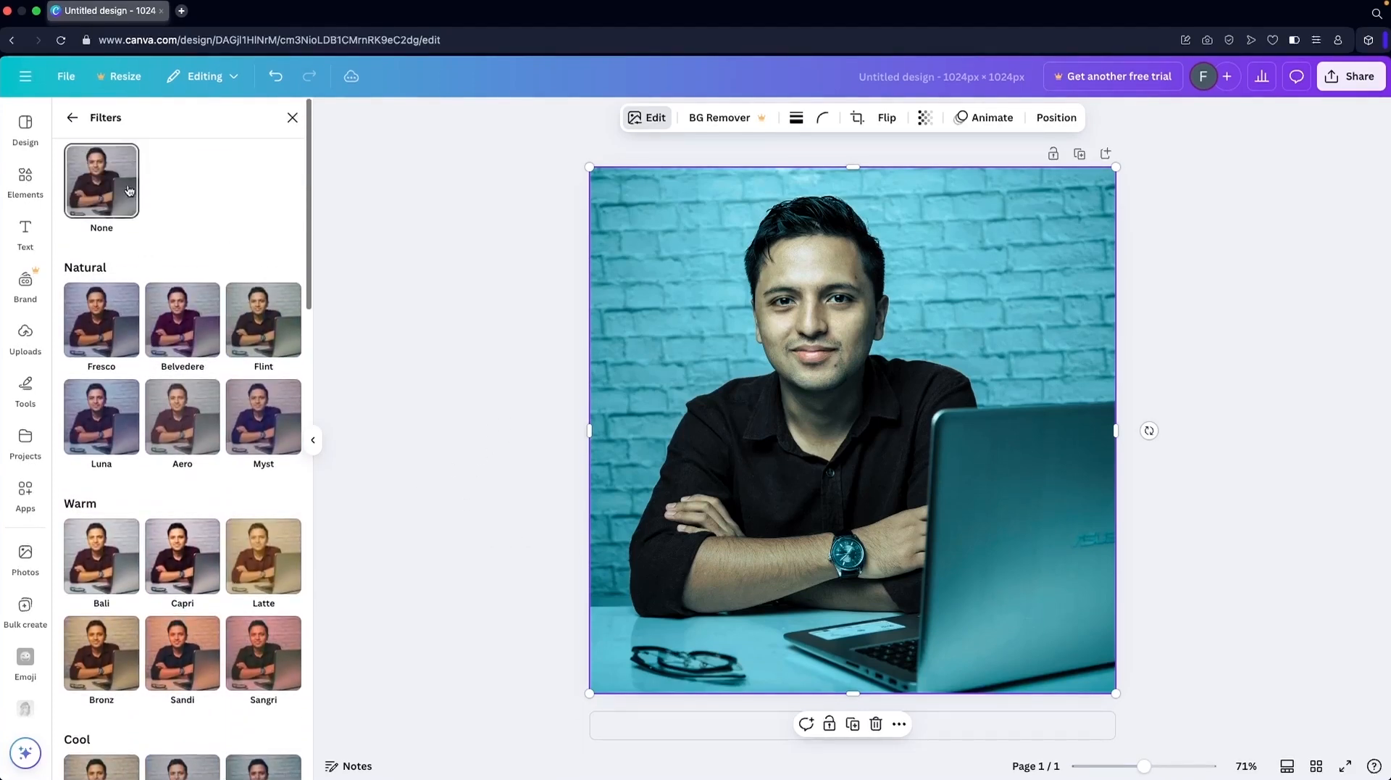
left_click(72, 118)
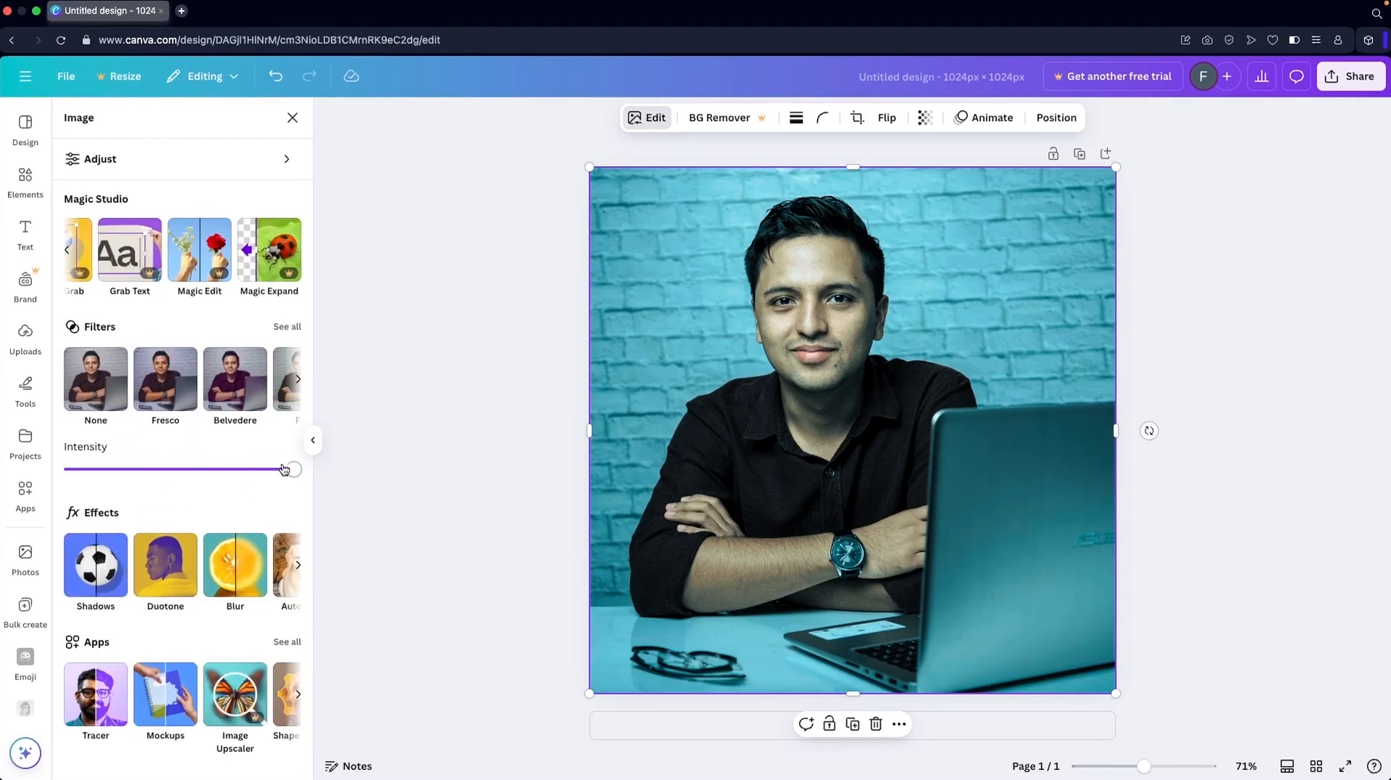
Step: Reduce the Tundra filter's intensity on the photo to about one third of its range
left_click_drag(293, 472, 144, 468)
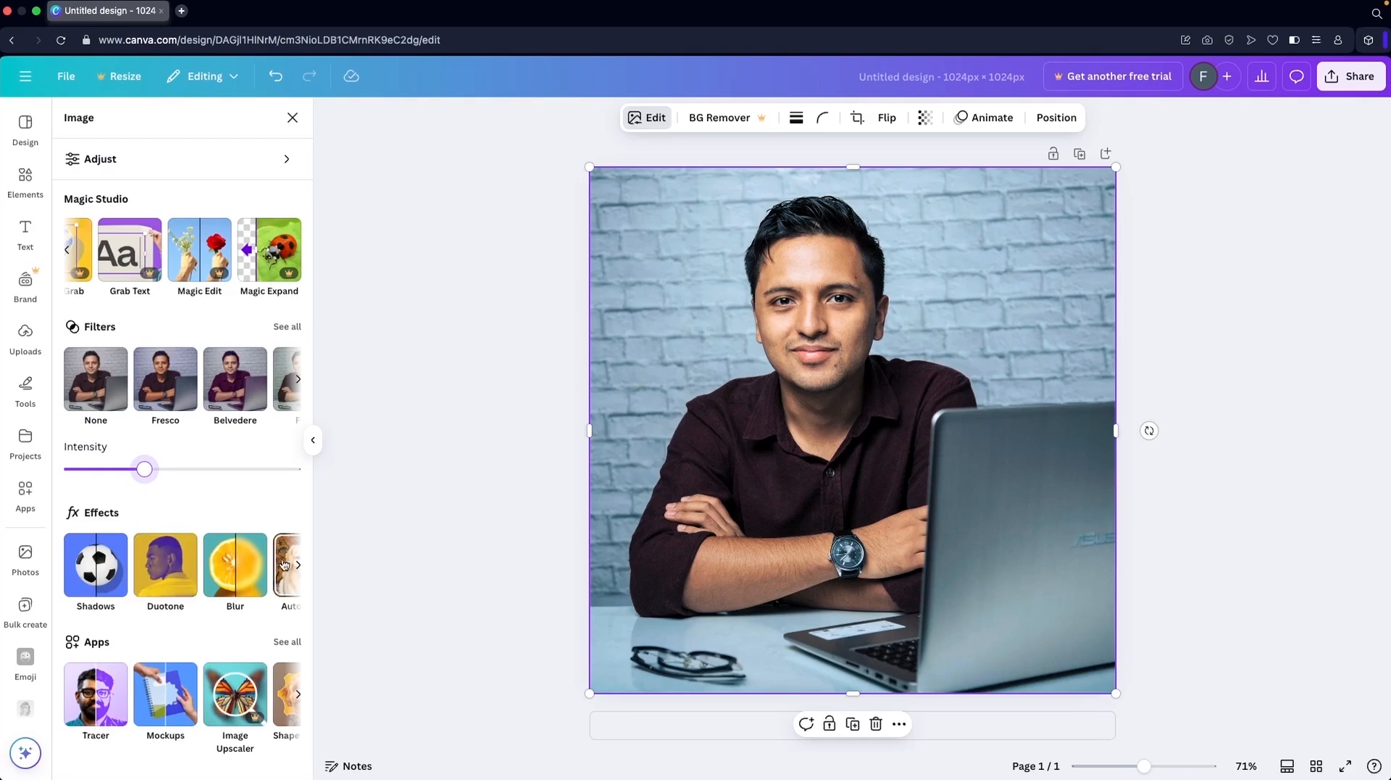
scroll(174, 571, "right", 3)
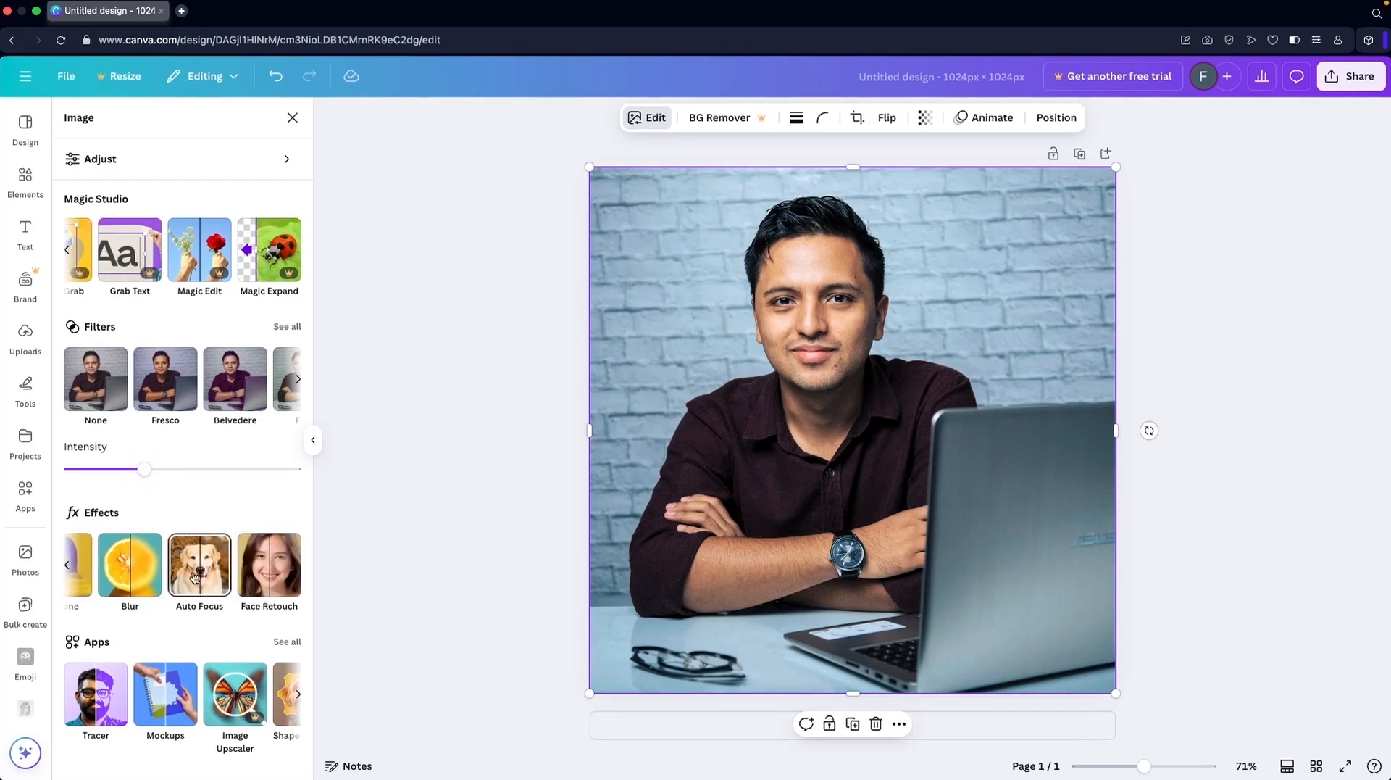
scroll(239, 572, "left", 3)
Step: Try the Blur brush on the man's face at brush size 20 and intensity 25, and remove the blur
left_click(230, 574)
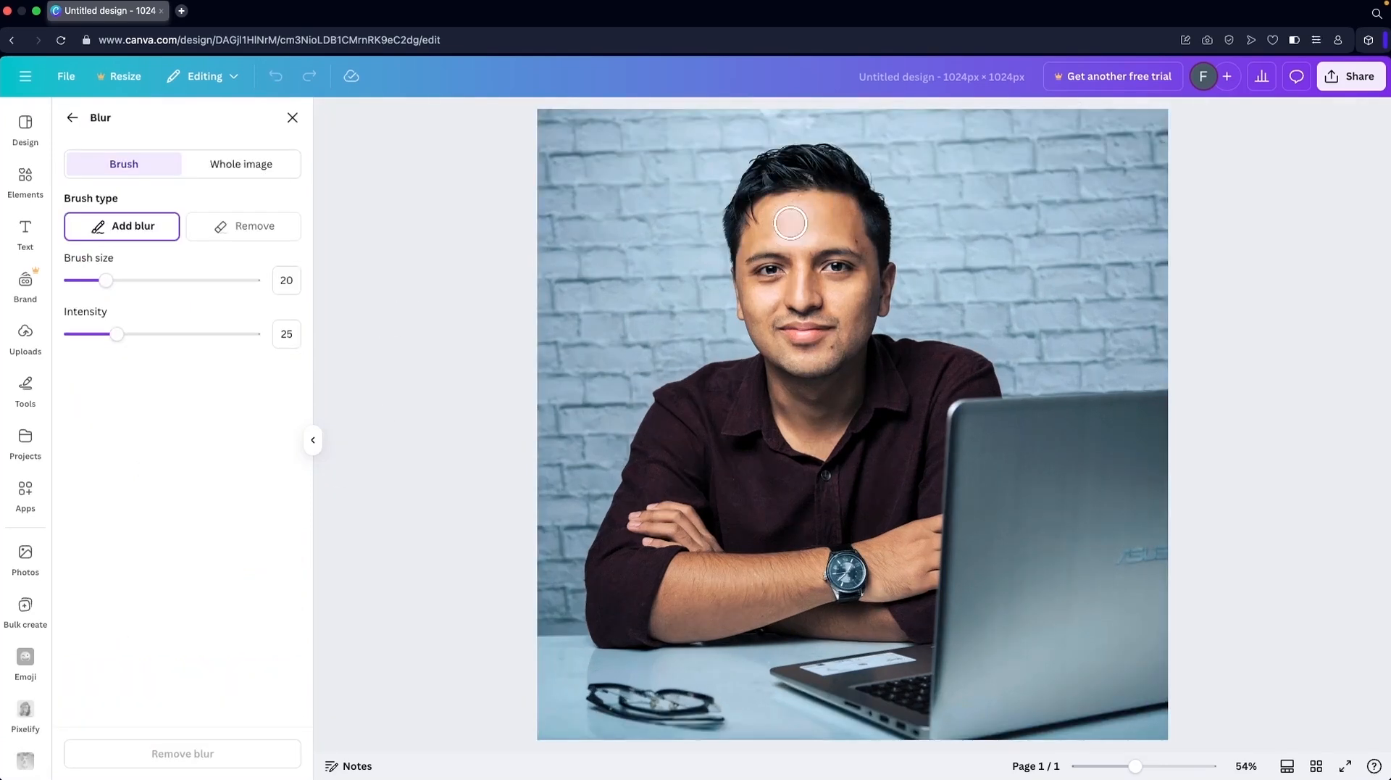
mouse_move(784, 226)
left_mouse_down()
mouse_move(783, 333)
mouse_move(823, 255)
mouse_move(789, 241)
mouse_move(811, 359)
mouse_move(832, 240)
mouse_move(828, 324)
mouse_move(860, 284)
mouse_move(854, 329)
mouse_move(856, 283)
mouse_move(814, 221)
mouse_move(739, 248)
mouse_move(790, 347)
mouse_move(769, 280)
mouse_move(780, 230)
left_mouse_up()
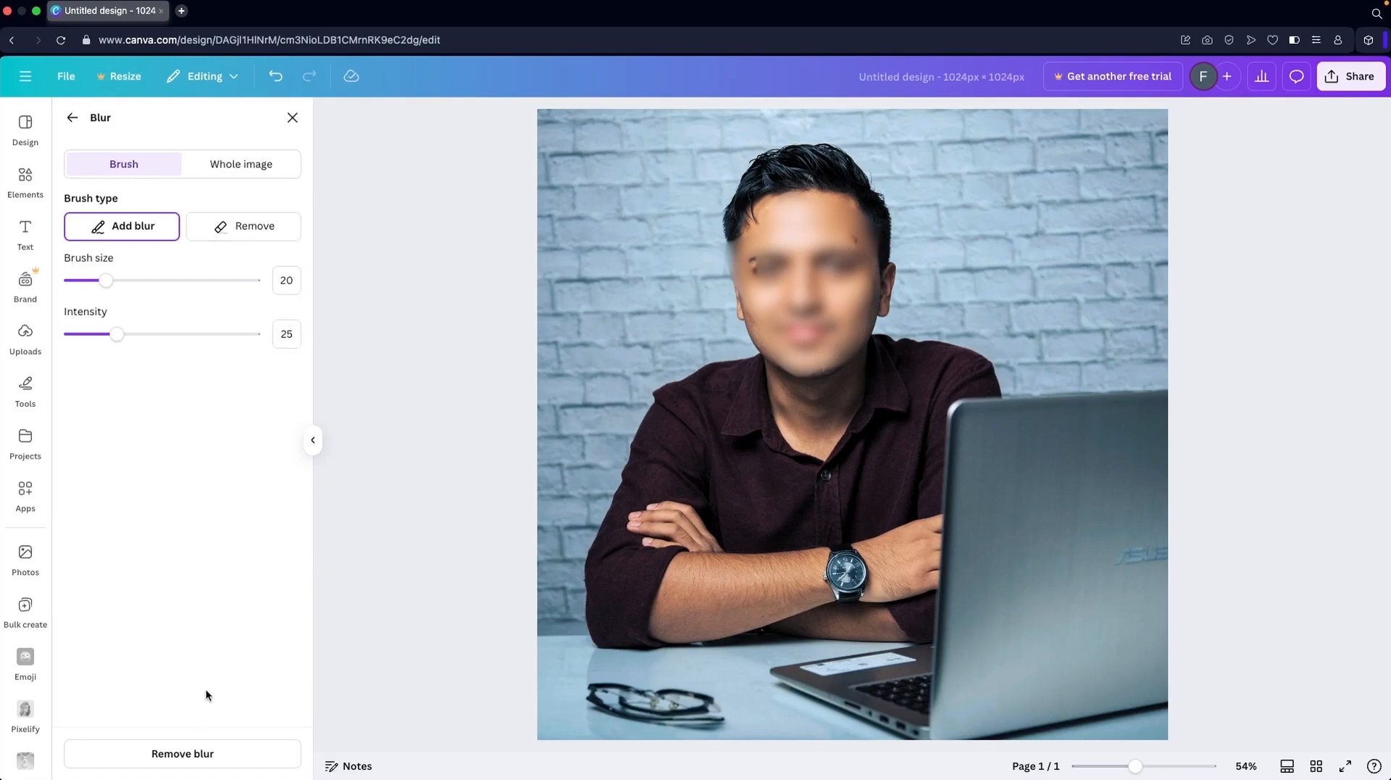
left_click(207, 756)
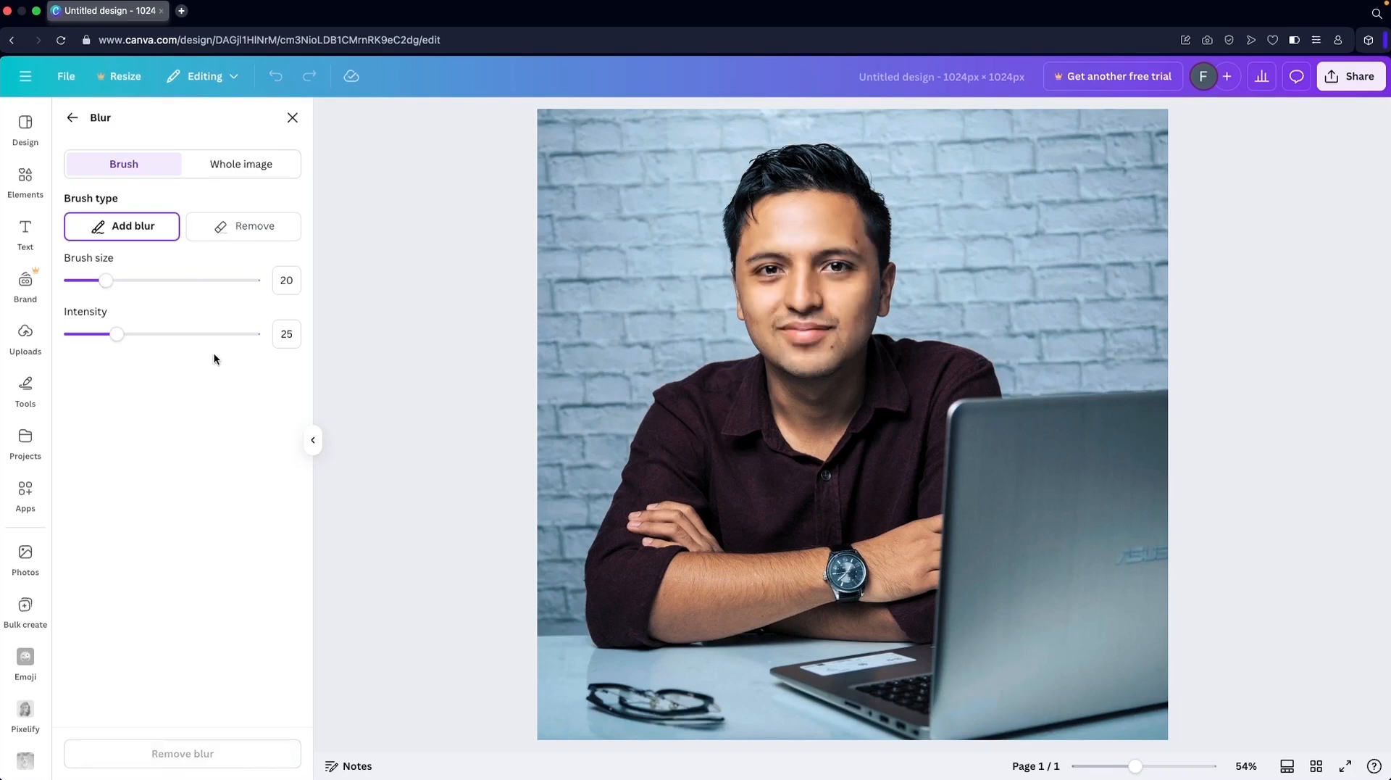
Step: Try blurring the whole image at intensity 45, reset the intensity to 0 and return to the image options
left_click(239, 165)
left_click(72, 229)
left_click_drag(77, 230, 153, 238)
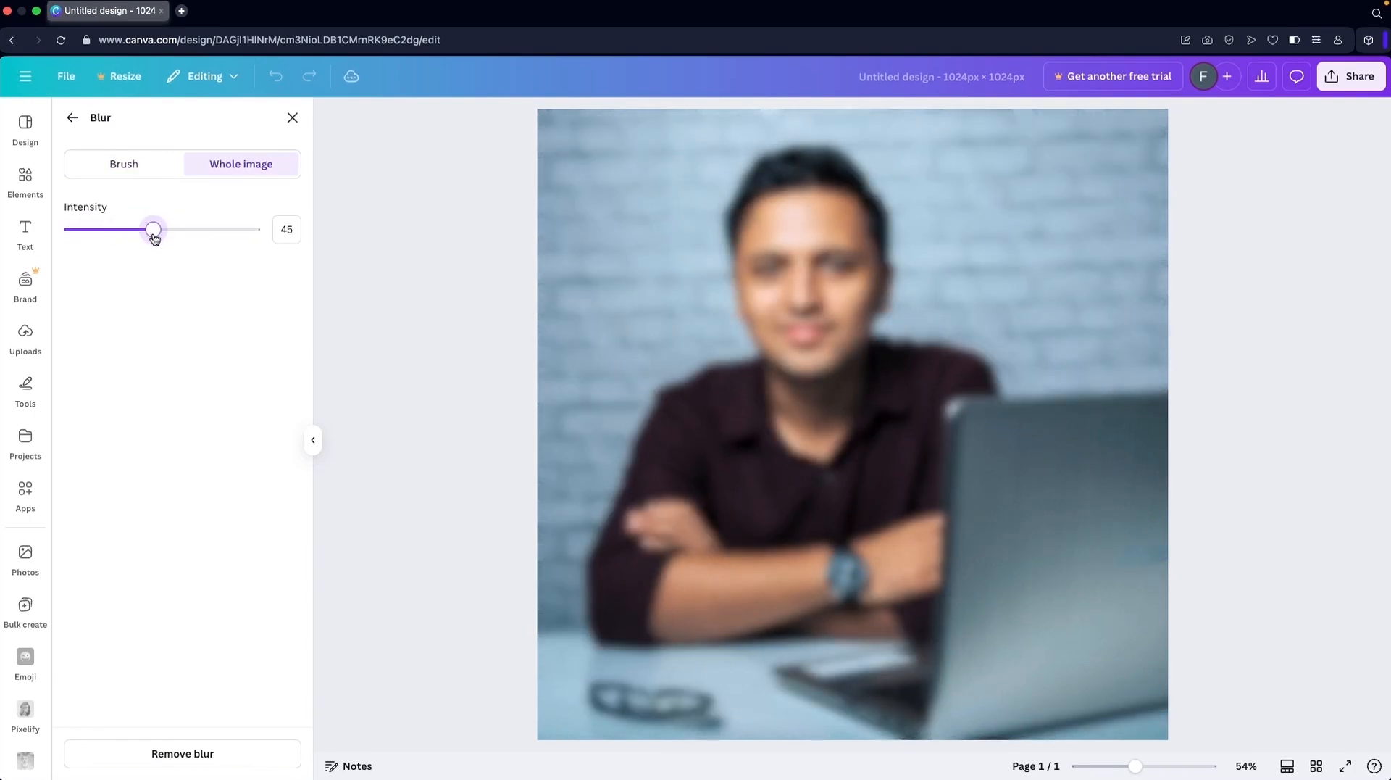
left_click_drag(154, 238, 22, 252)
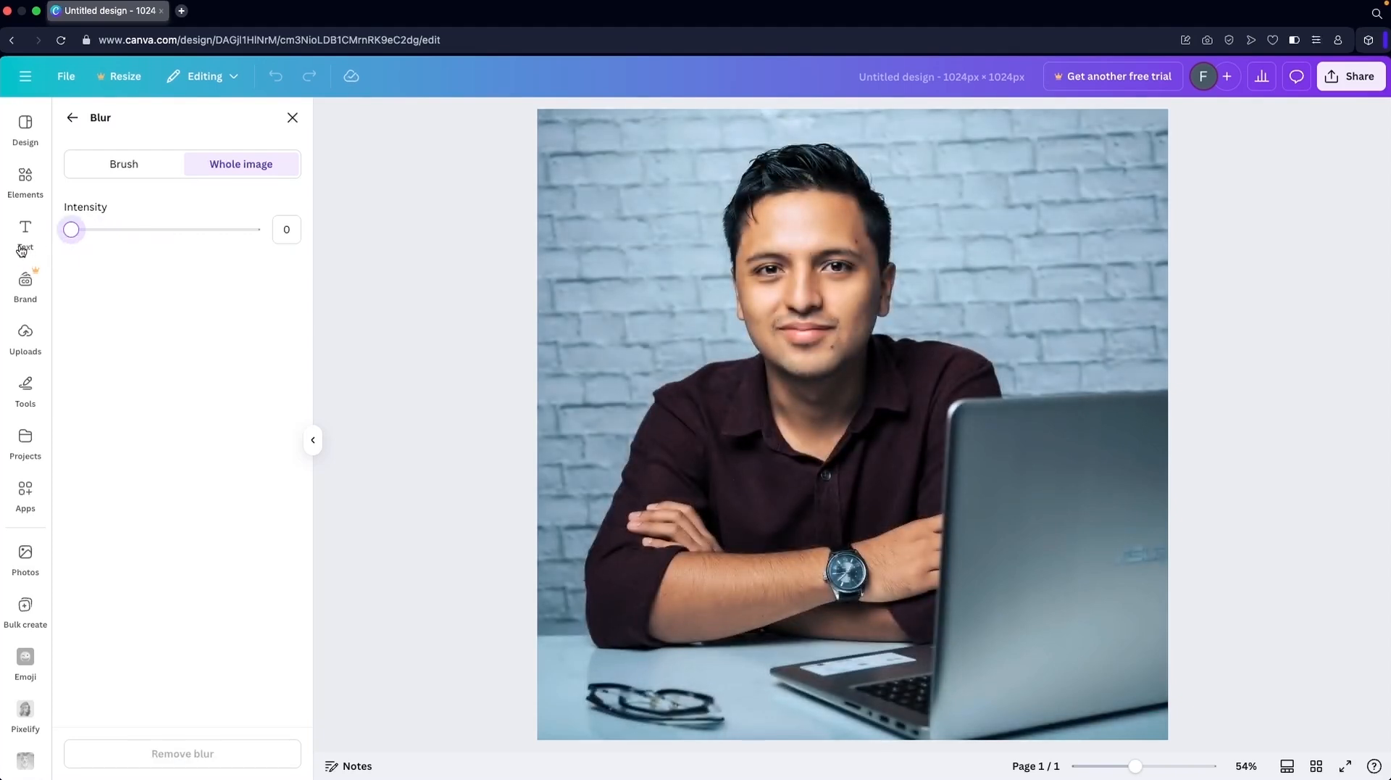
left_click(72, 117)
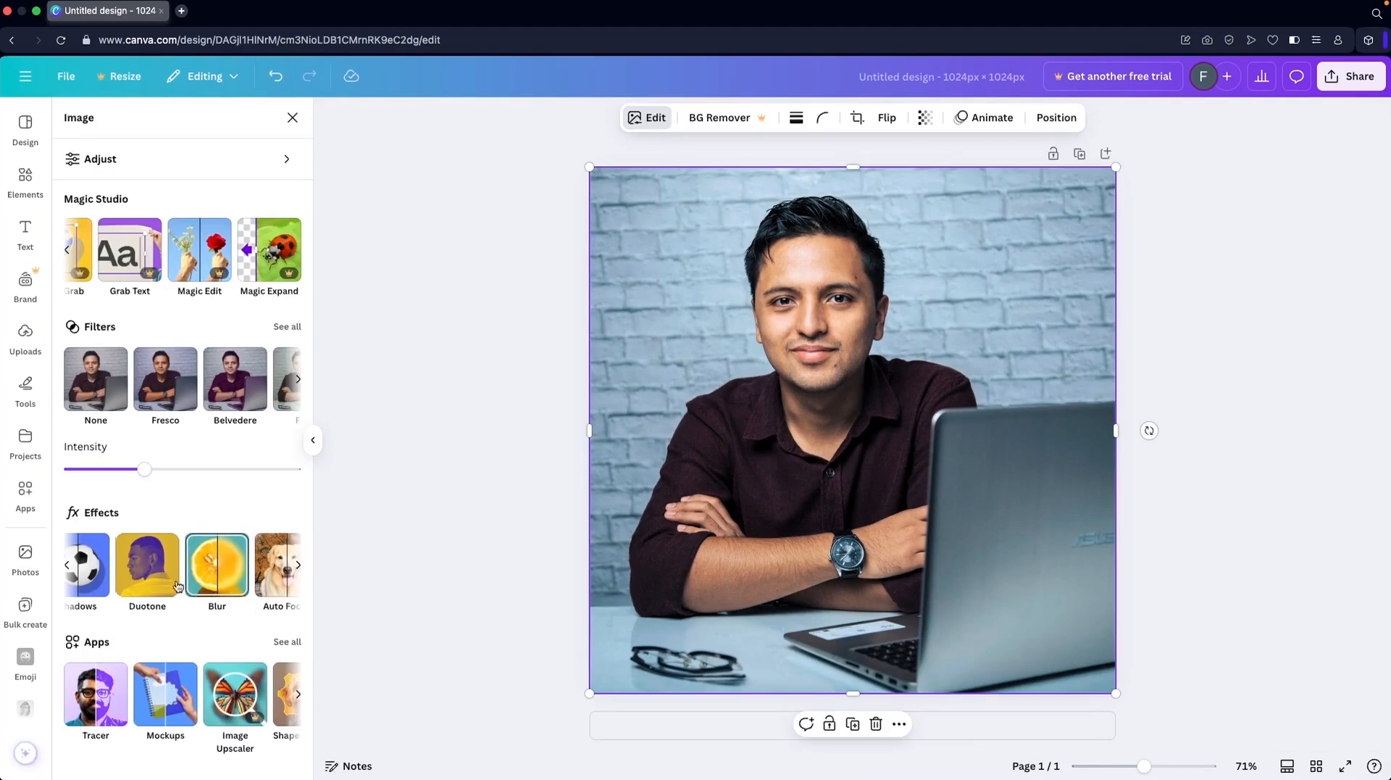
Step: Try the Mono, Fuchsia and Custom duotones on the photo, set Duotone back to None and return to the image options
left_click(155, 572)
scroll(154, 439, "down", 3)
scroll(153, 438, "up", 3)
scroll(154, 438, "down", 3)
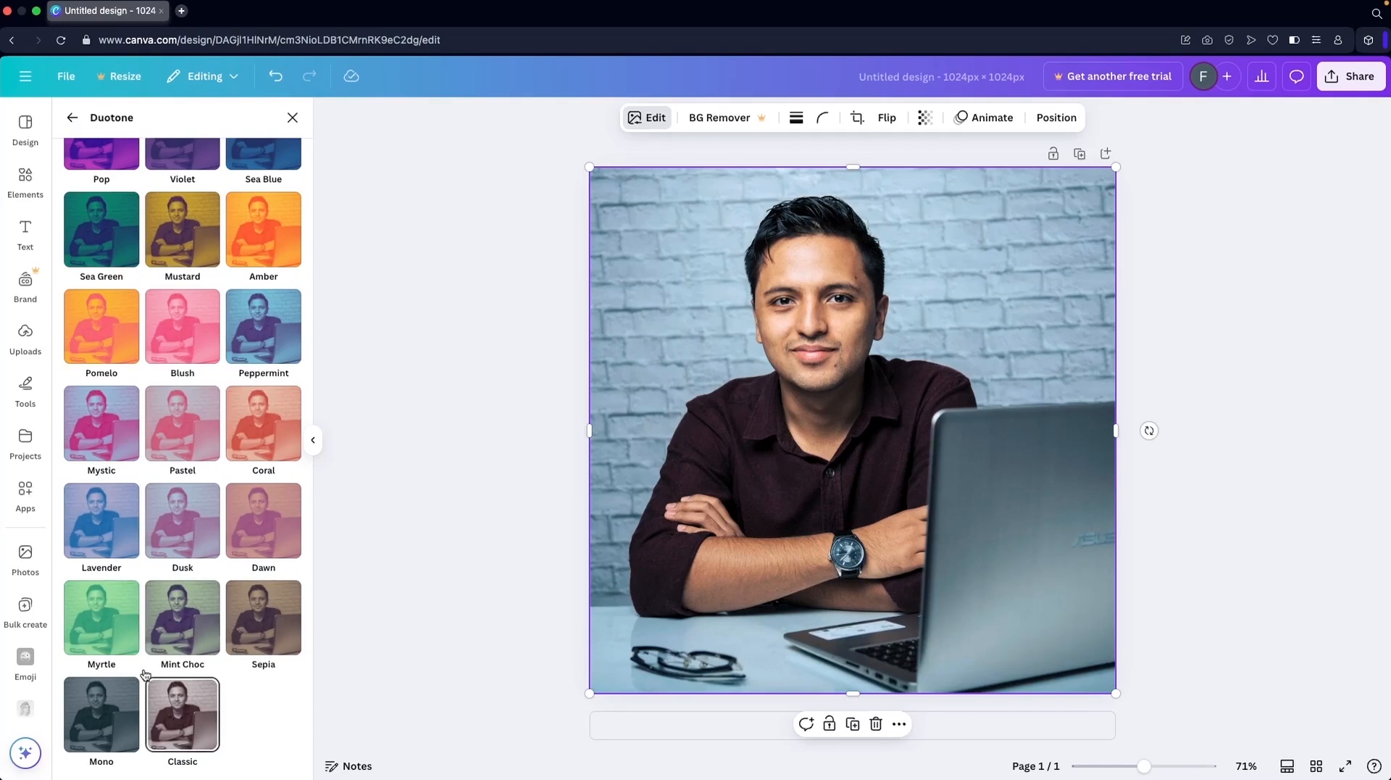
left_click(105, 710)
scroll(134, 557, "up", 5)
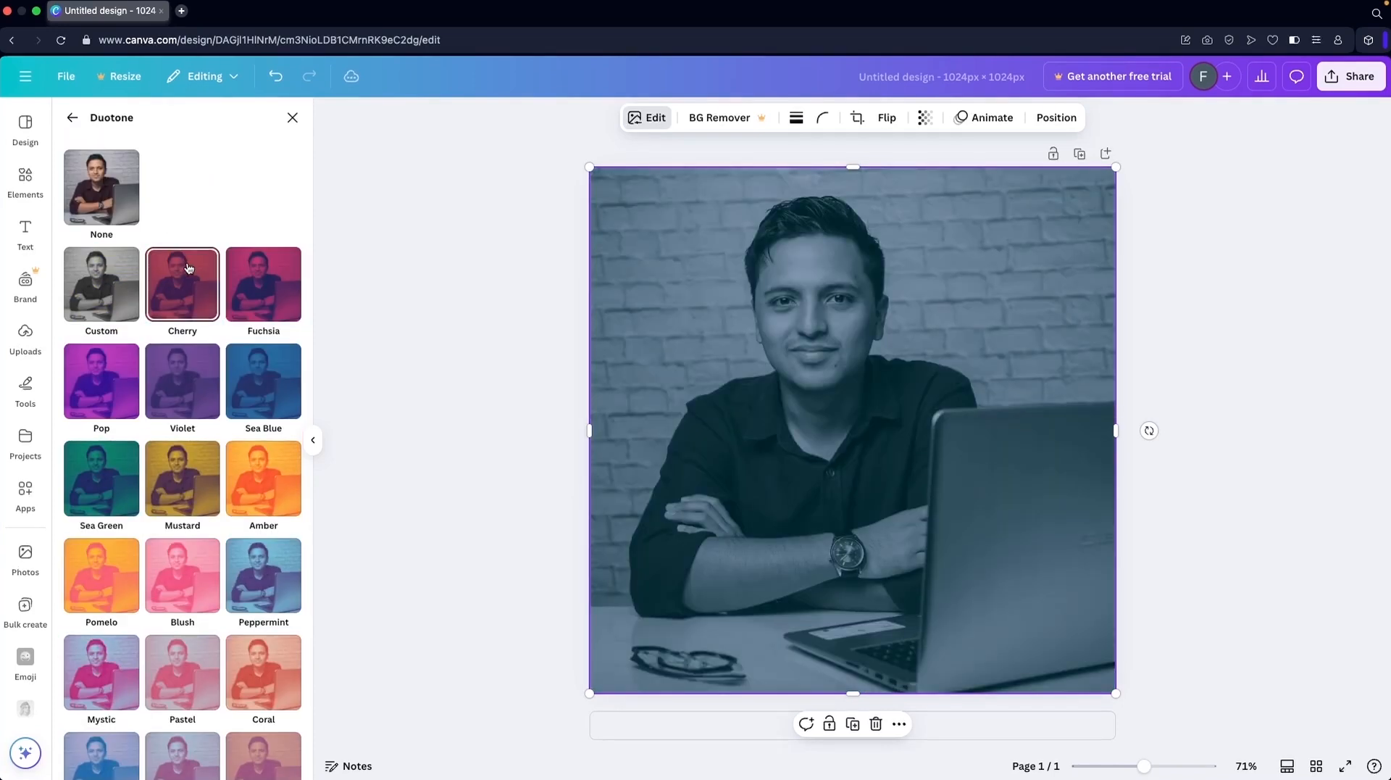
left_click(263, 283)
left_click(110, 269)
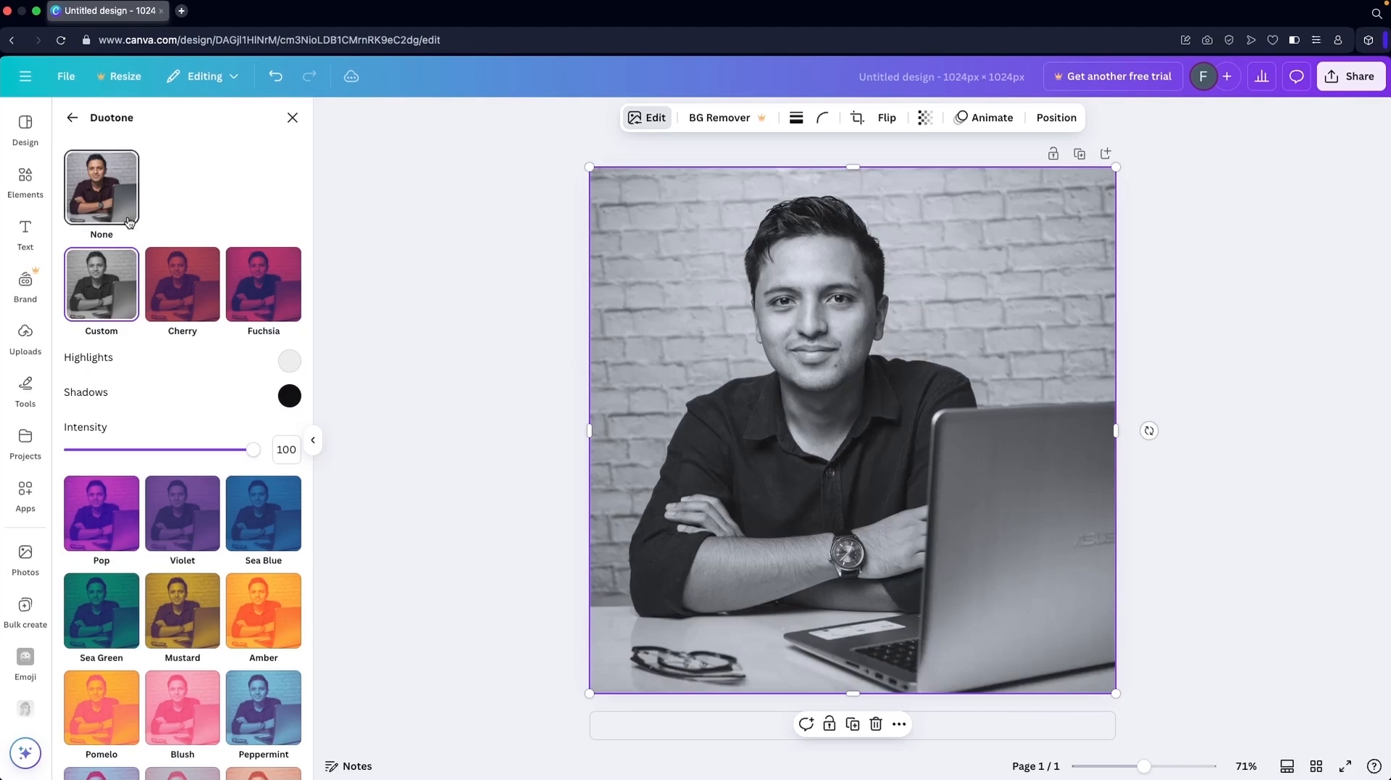
left_click(129, 222)
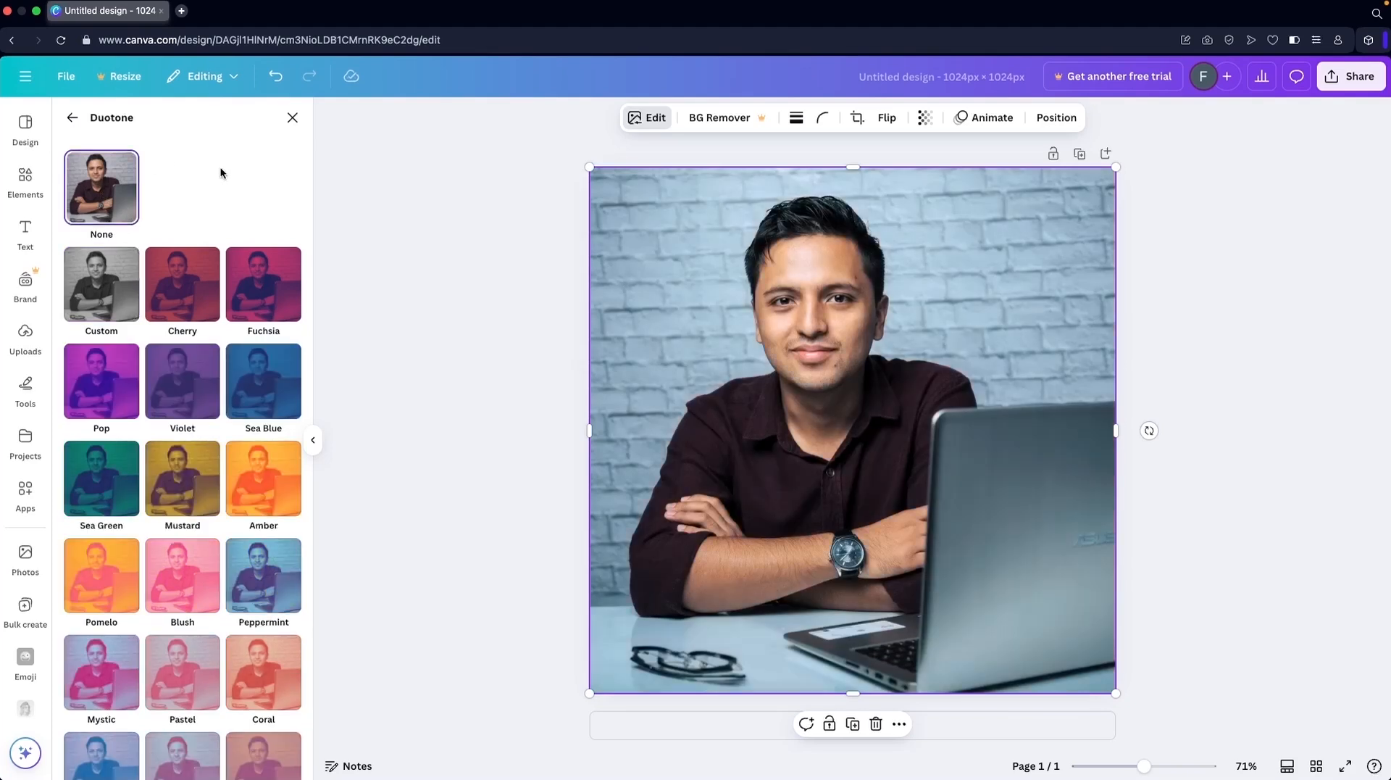
left_click(81, 123)
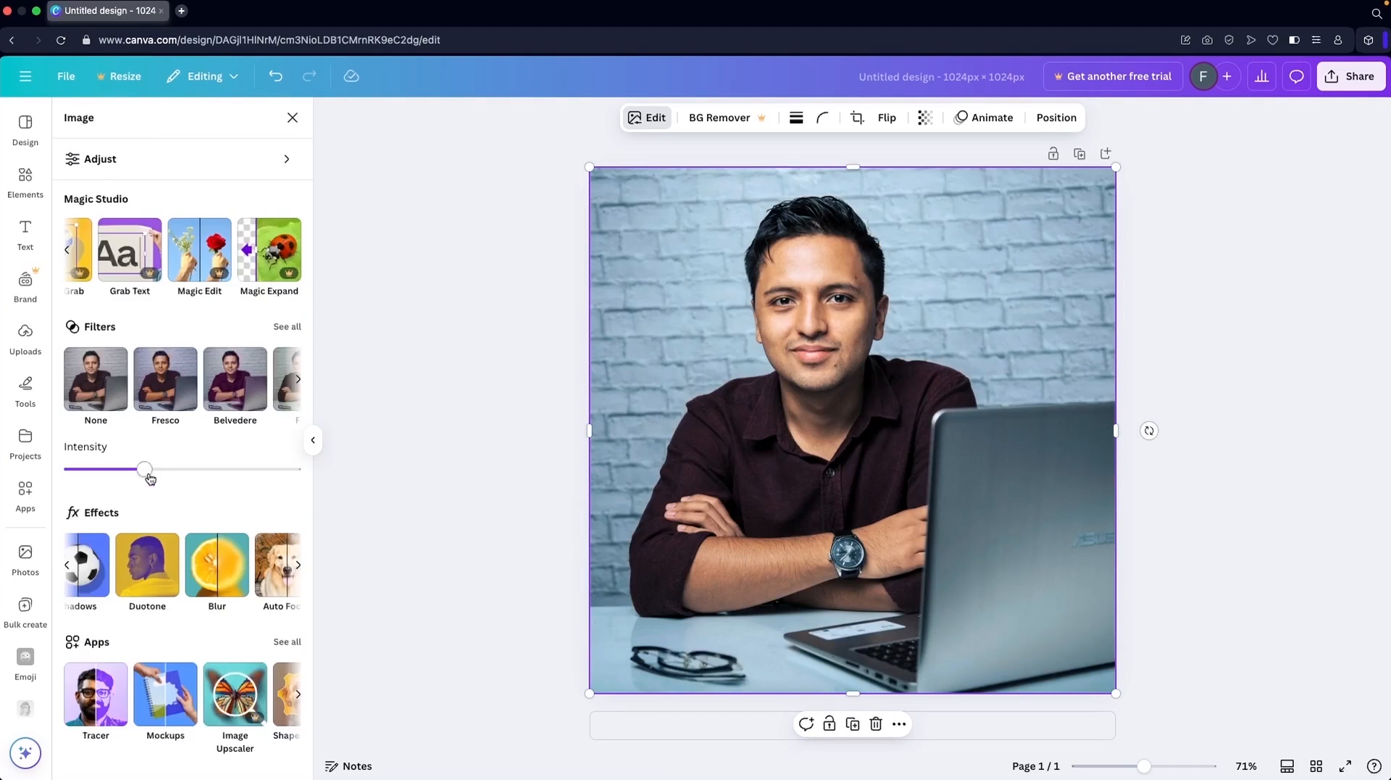
Step: Try the Drop, Outline, Glow, Curved, Page lift, Angled and Backdrop shadows on the photo, and set Shadows back to None
left_click(103, 567)
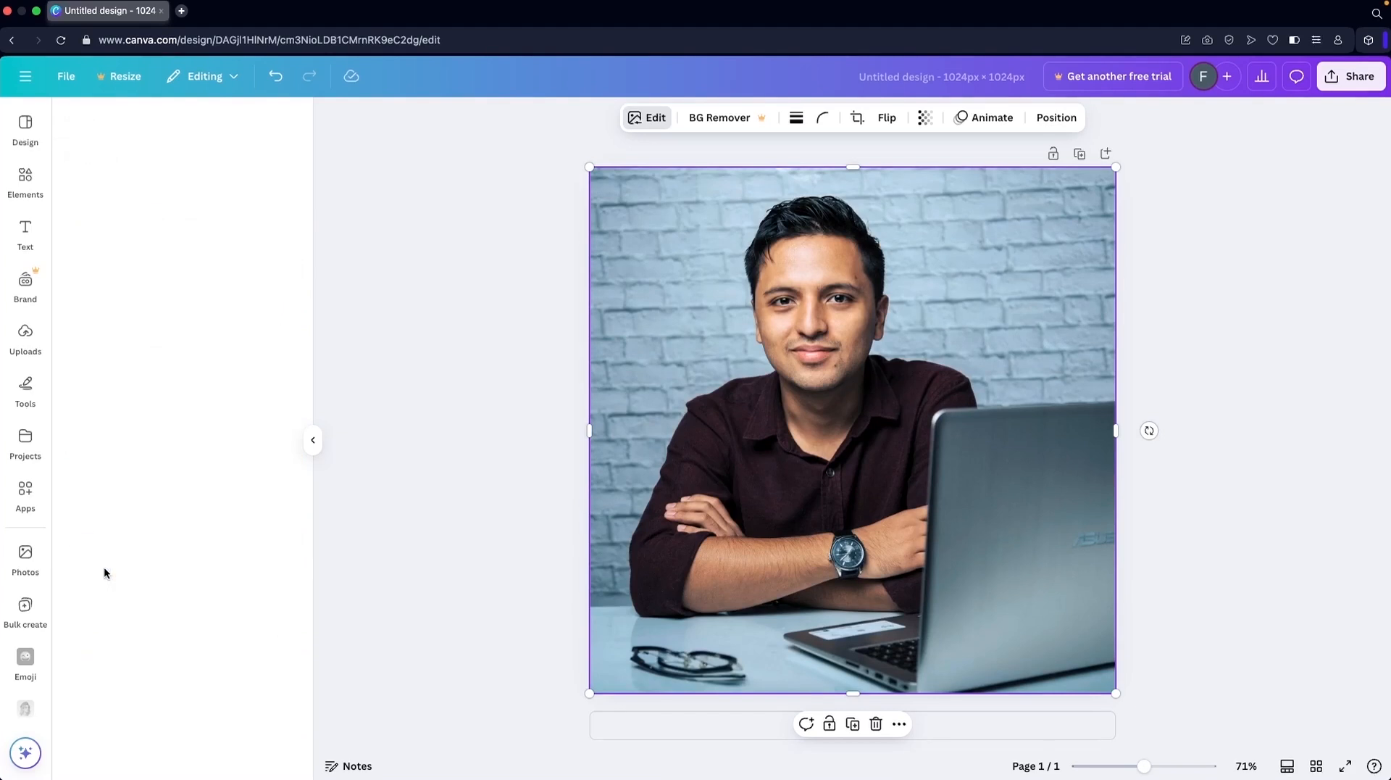
left_click(197, 262)
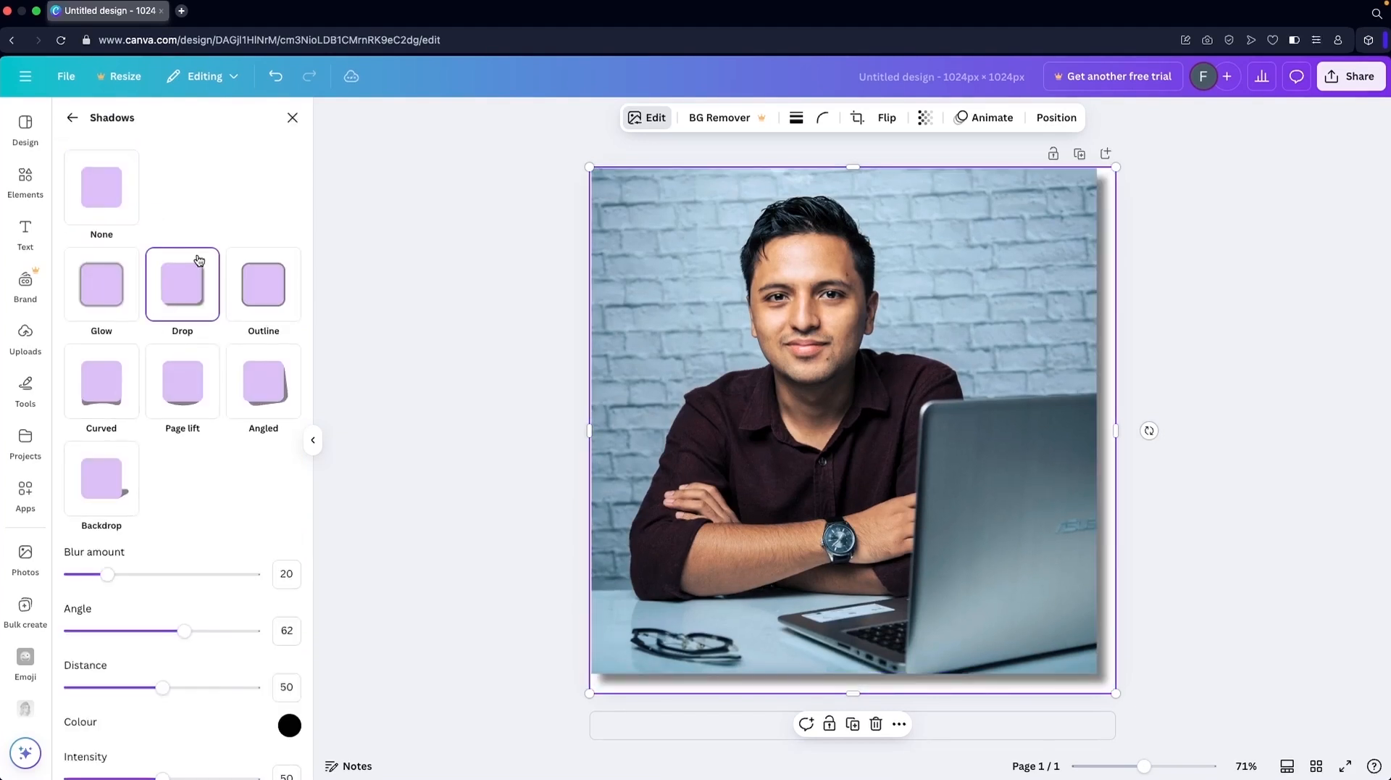
left_click(255, 283)
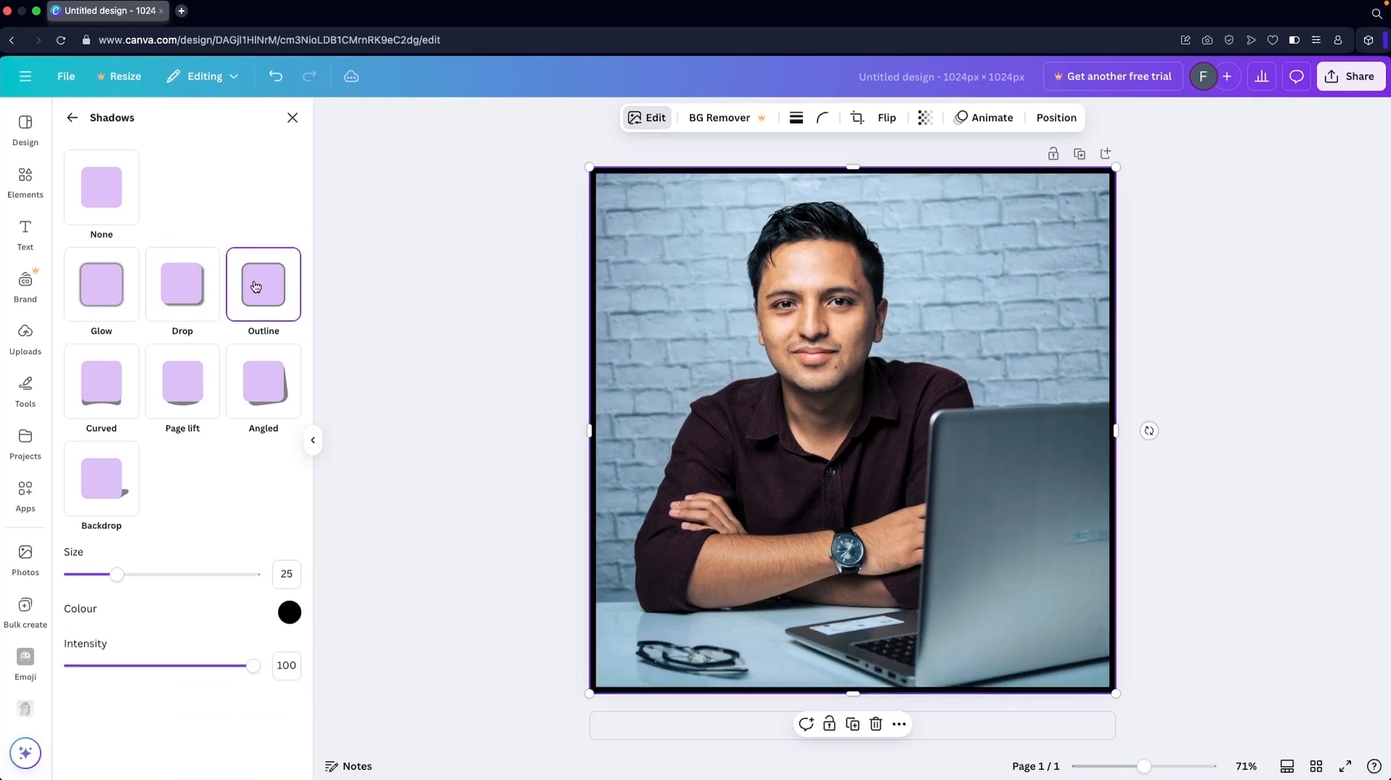
left_click(94, 286)
left_click(102, 380)
left_click(176, 391)
left_click(289, 396)
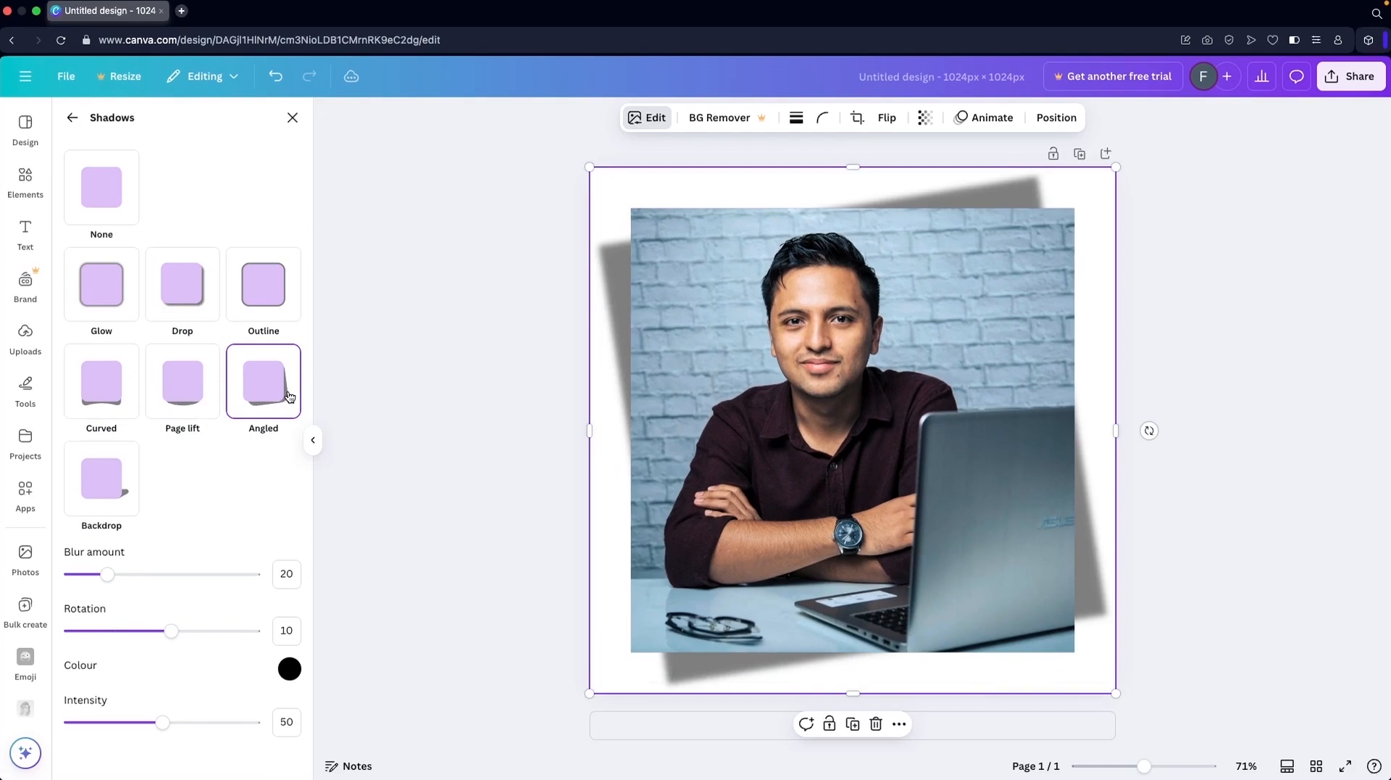
left_click(126, 488)
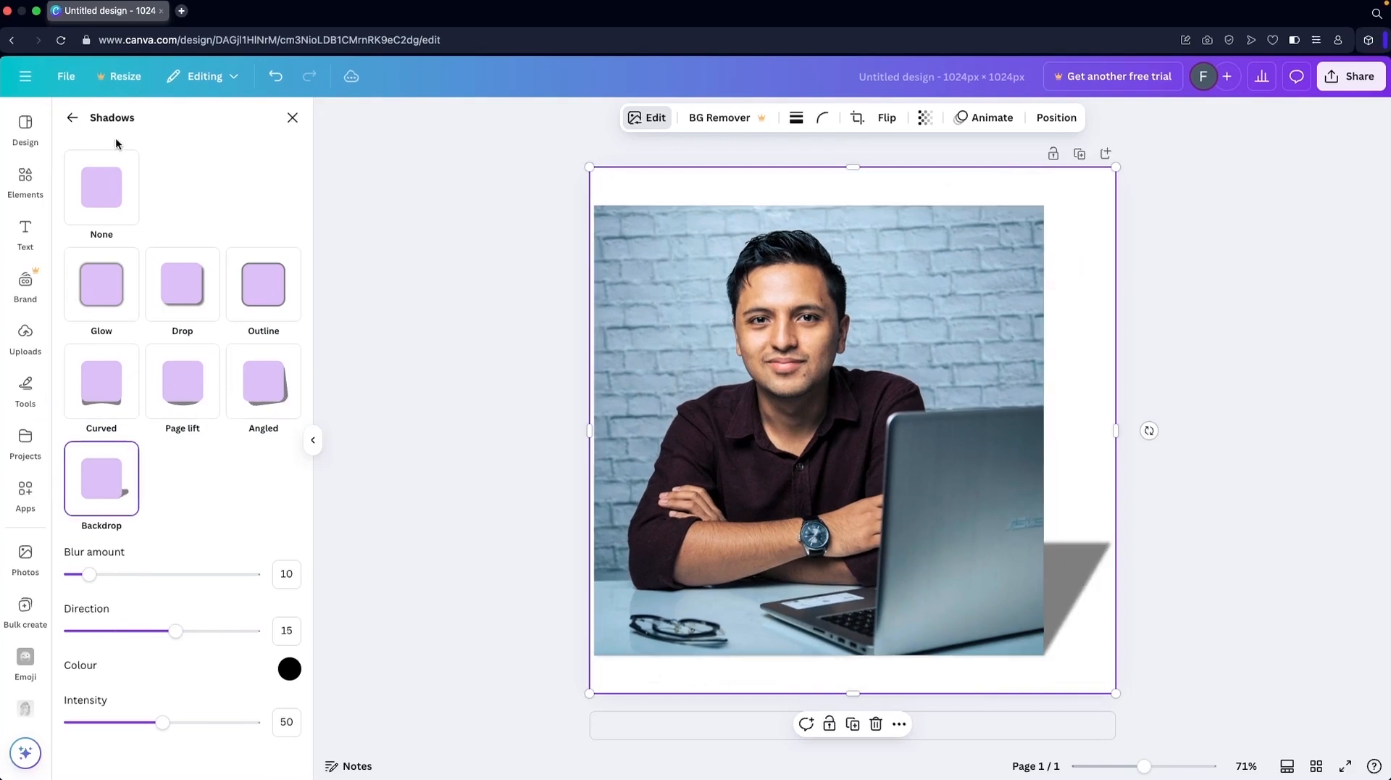
left_click(98, 187)
left_click(75, 118)
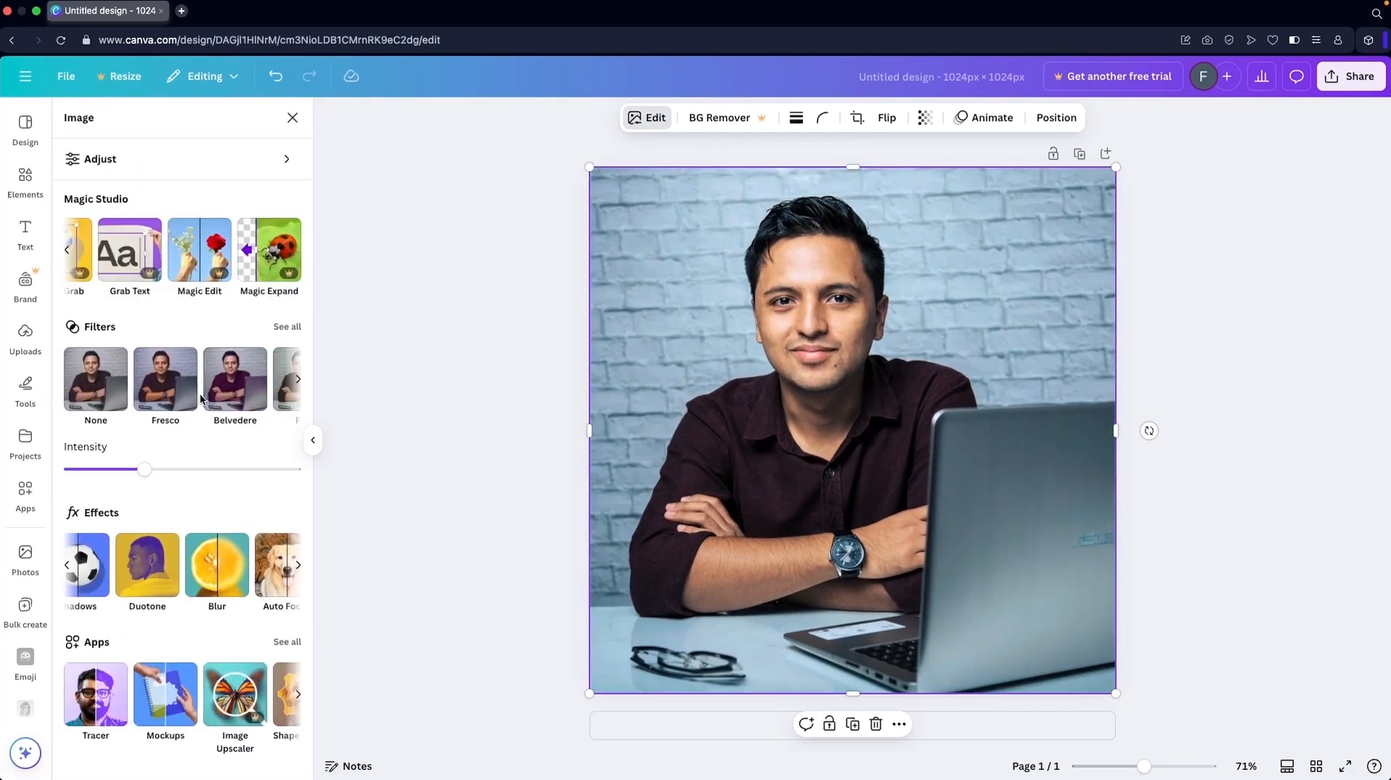
Step: Apply the Face Retouch effect to the photo with skin smoothing at 25 and return to the image options
left_click(298, 565)
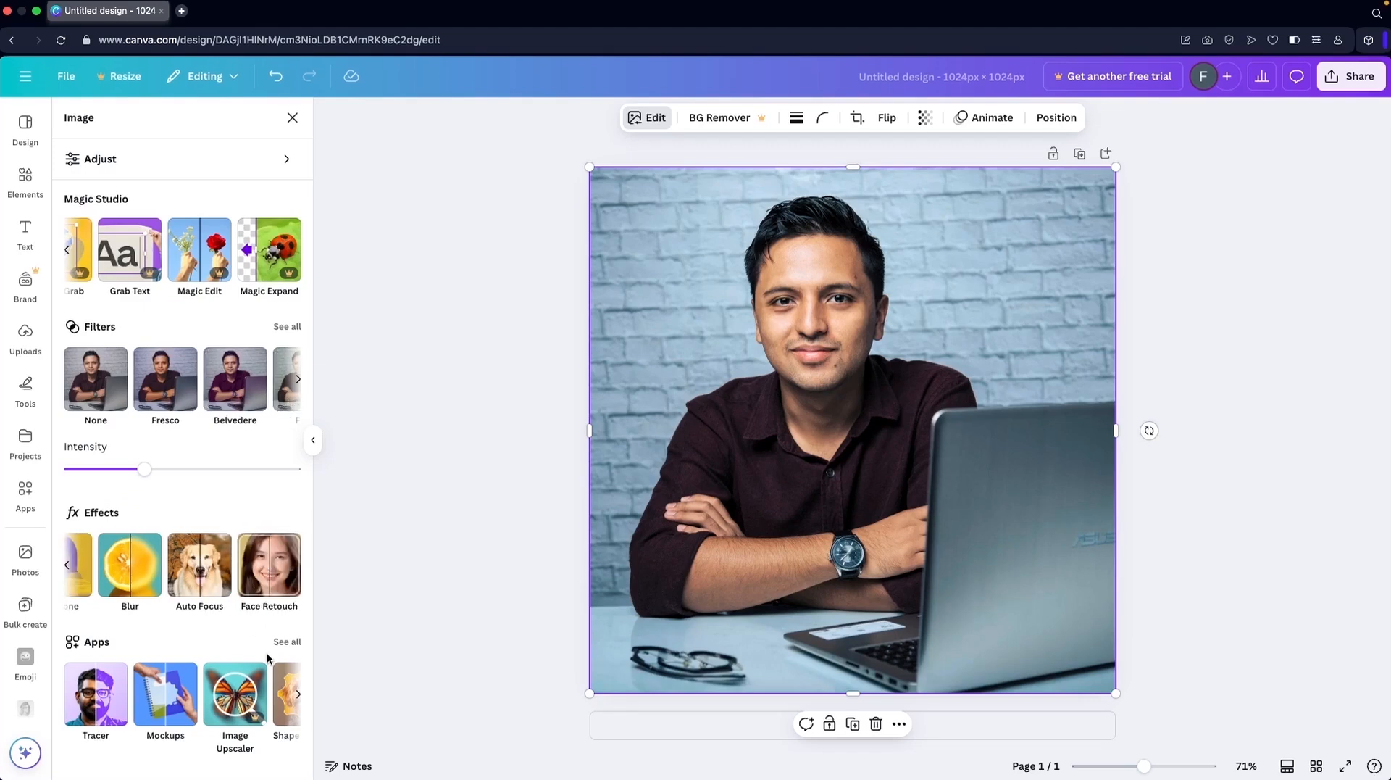
left_click(258, 564)
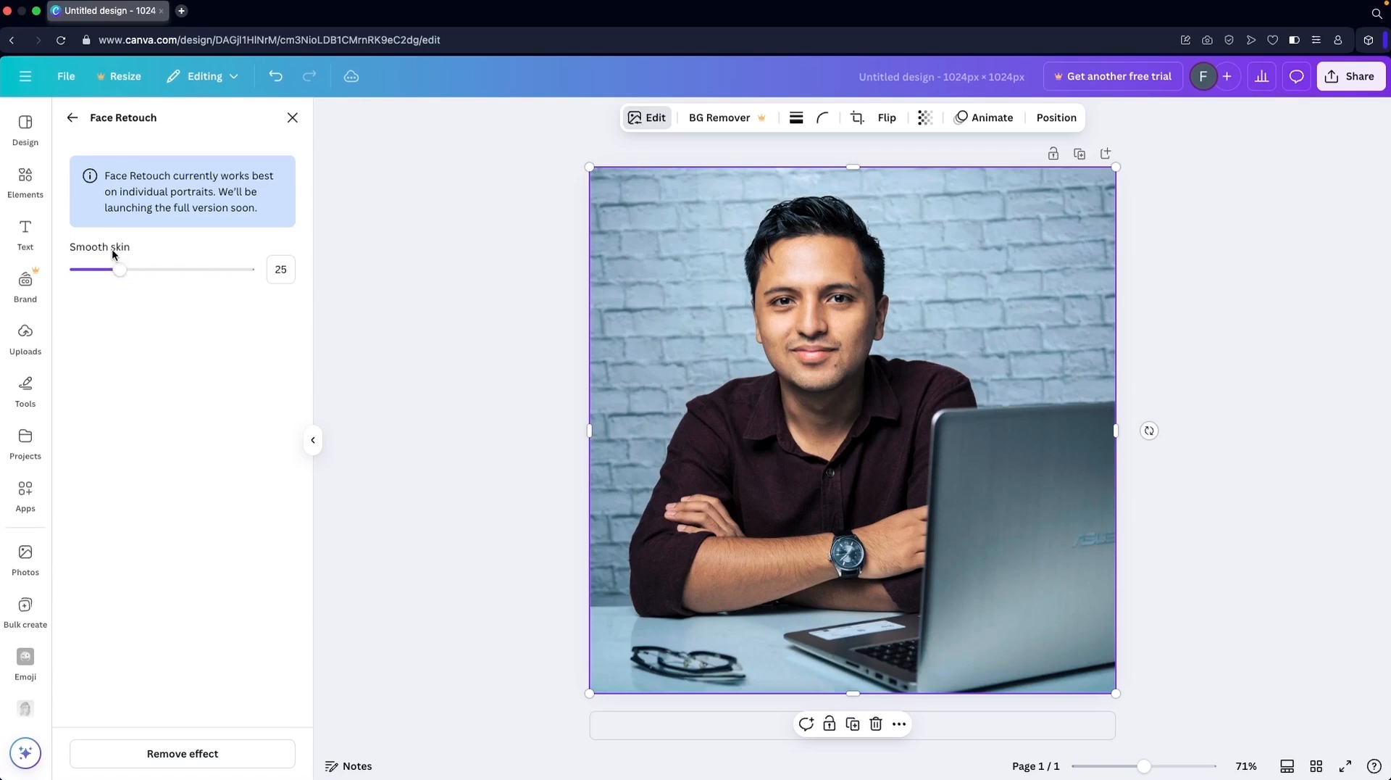
left_click(72, 118)
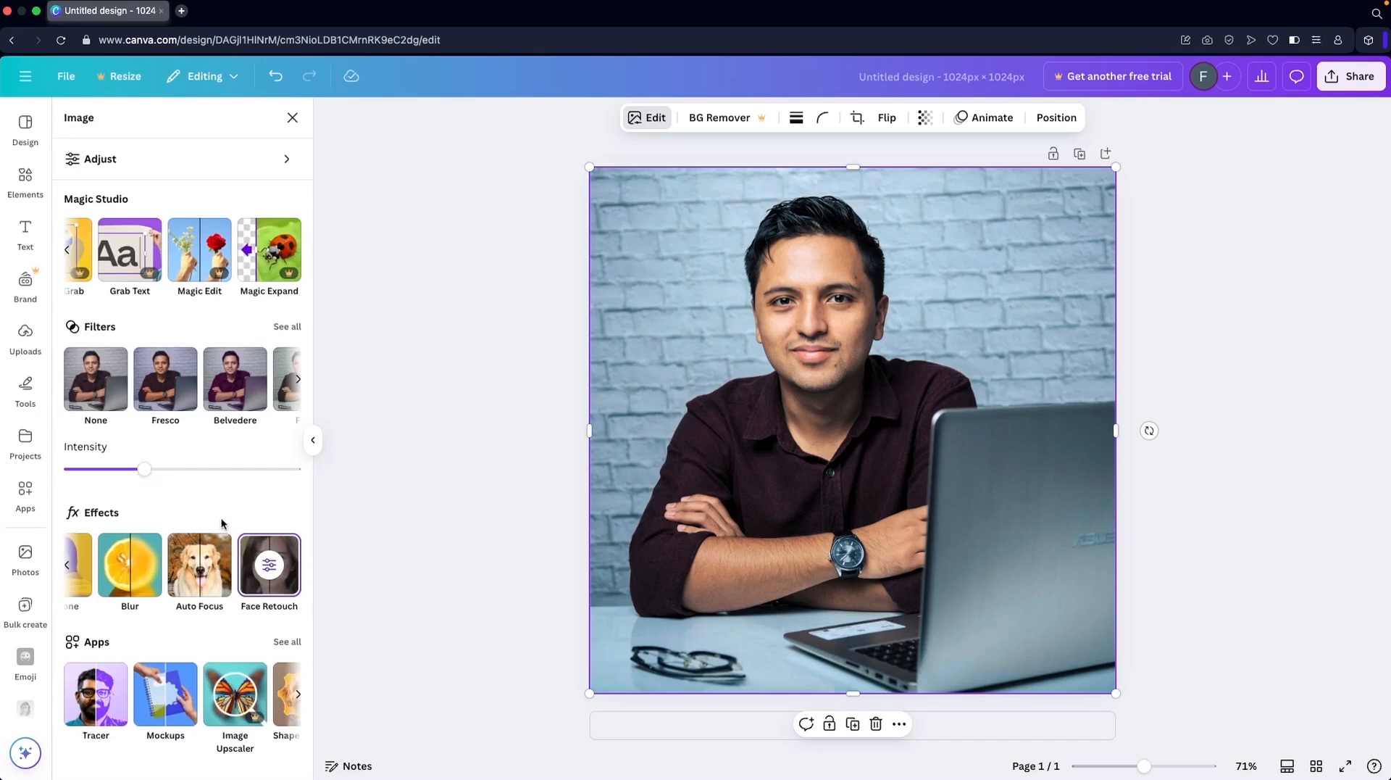
Step: View all apps available for editing the image and return to the start of the effects list
left_click(287, 642)
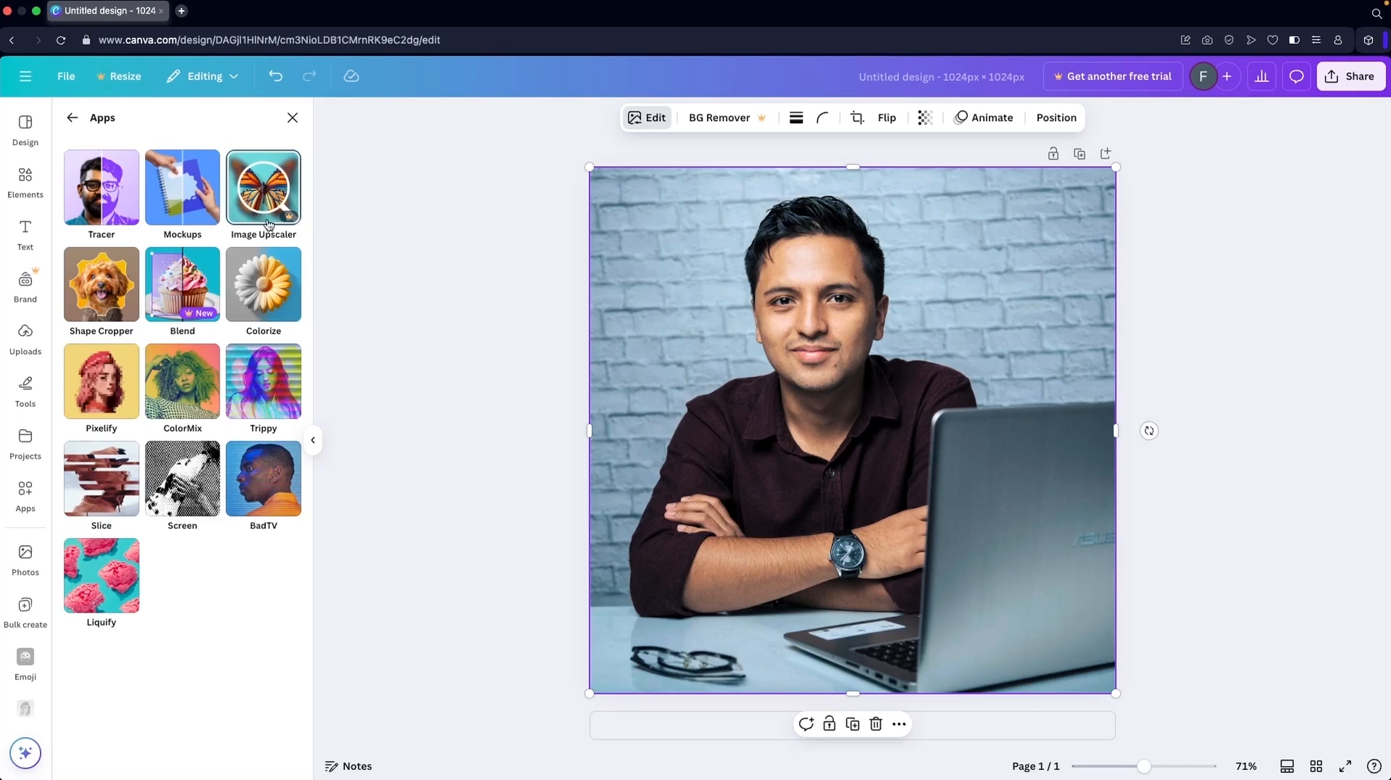
left_click(72, 118)
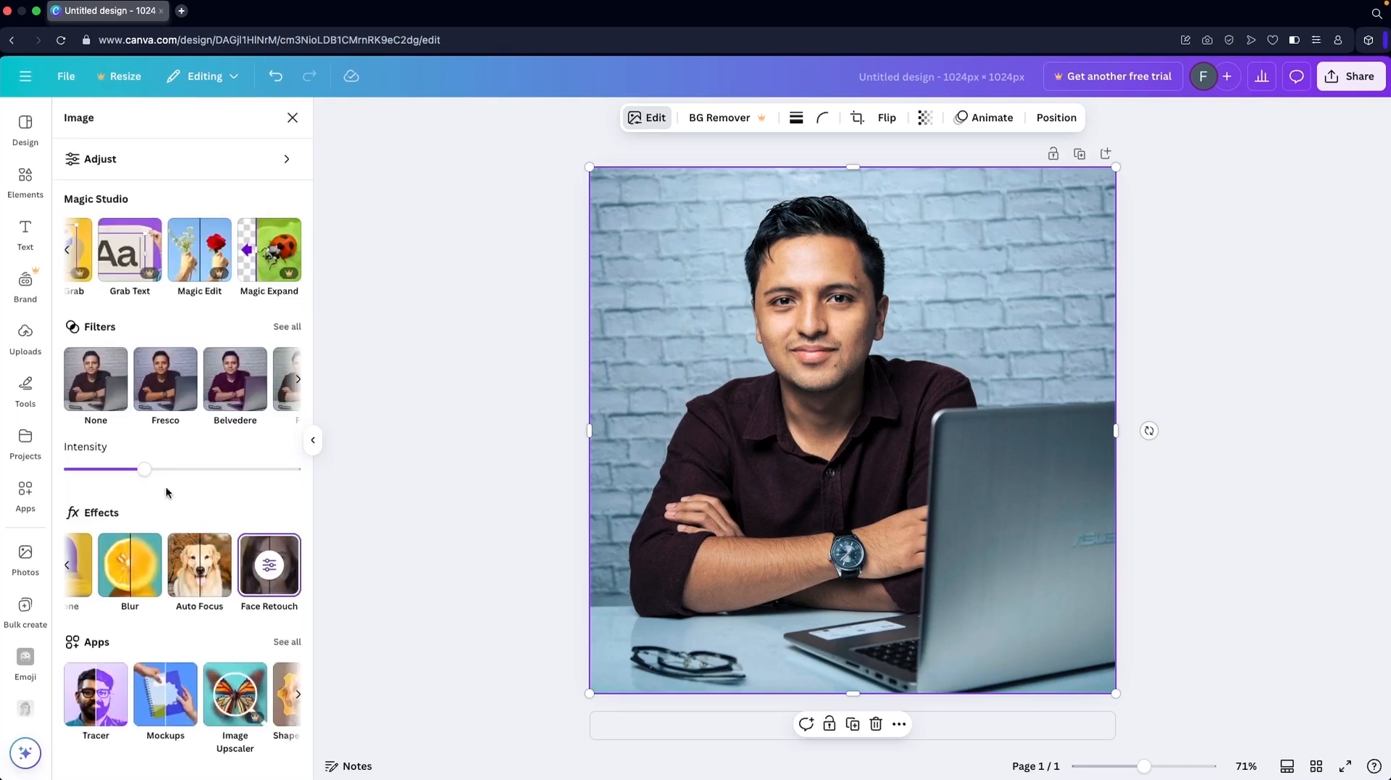
scroll(185, 588, "left", 3)
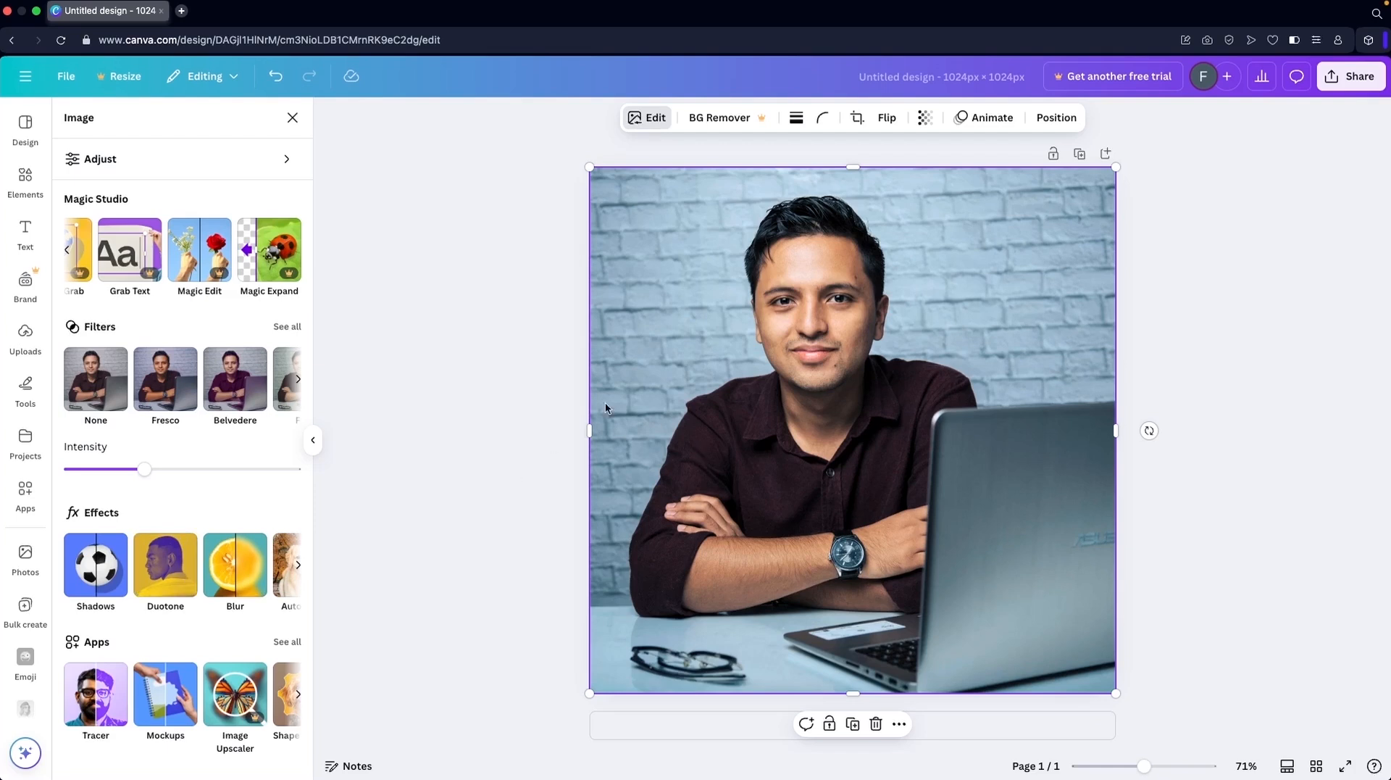
Step: Try adding the red sunglasses graphic from the elements library and delete it from the design
left_click(16, 189)
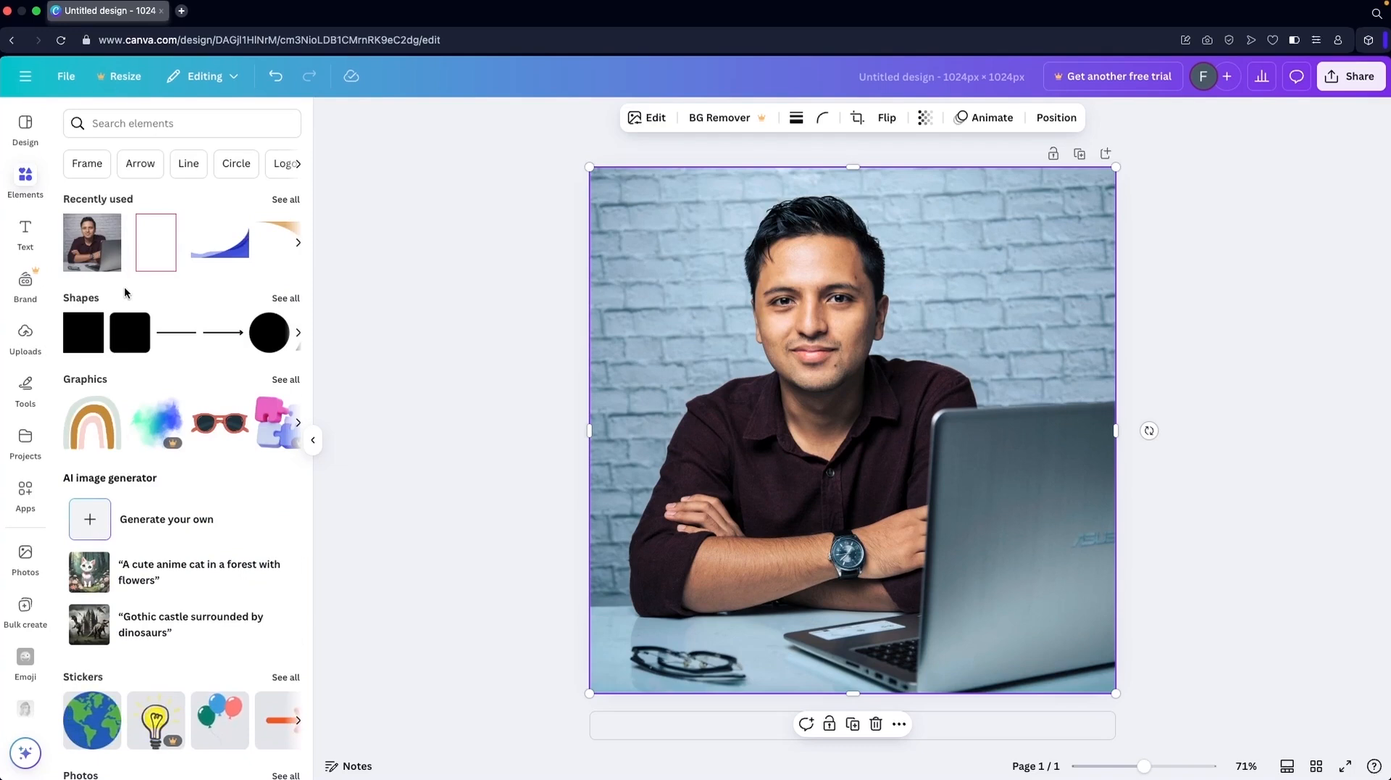
left_click(211, 432)
key("Delete")
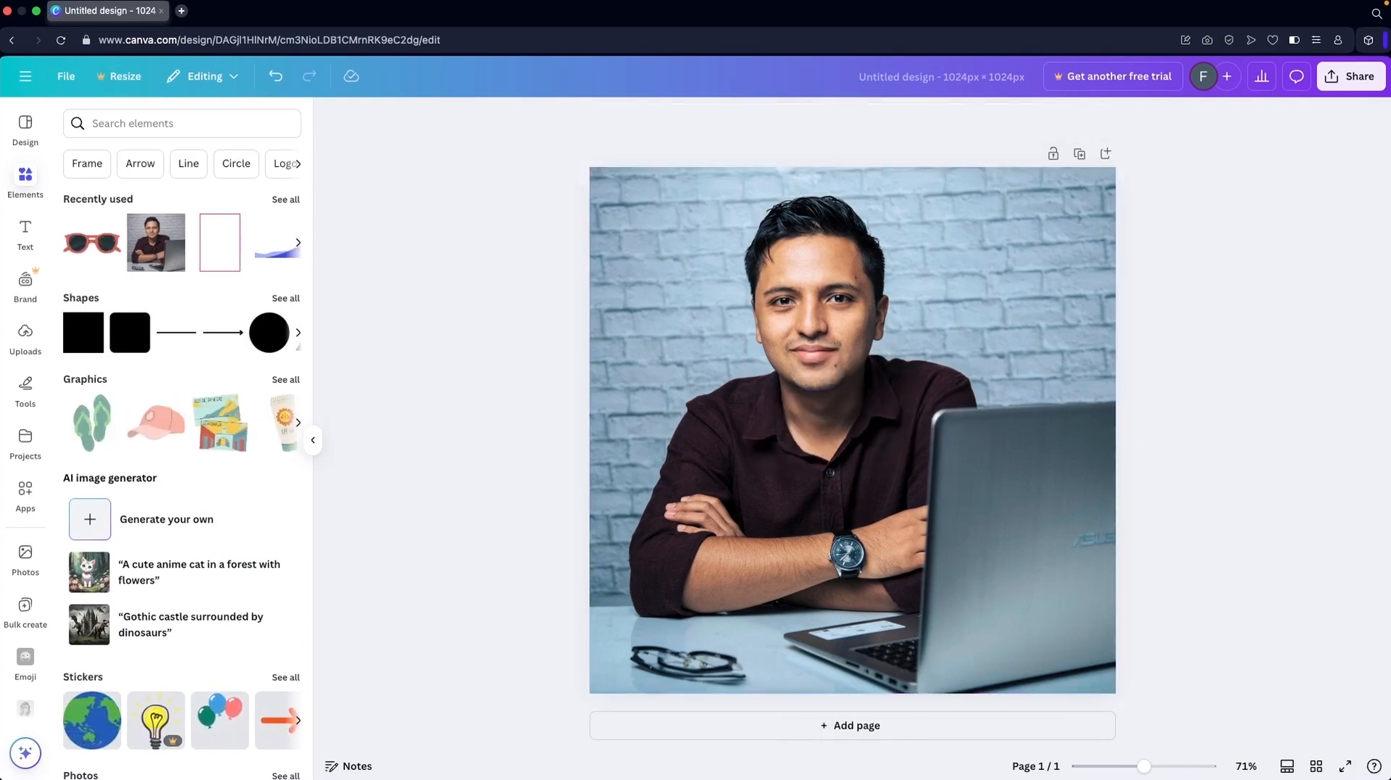
Step: Search the element graphics for "glasses" and place the free plain dark sunglasses over the man's eyes, scaled to his face
left_click(145, 123)
type("glasses")
key("Return")
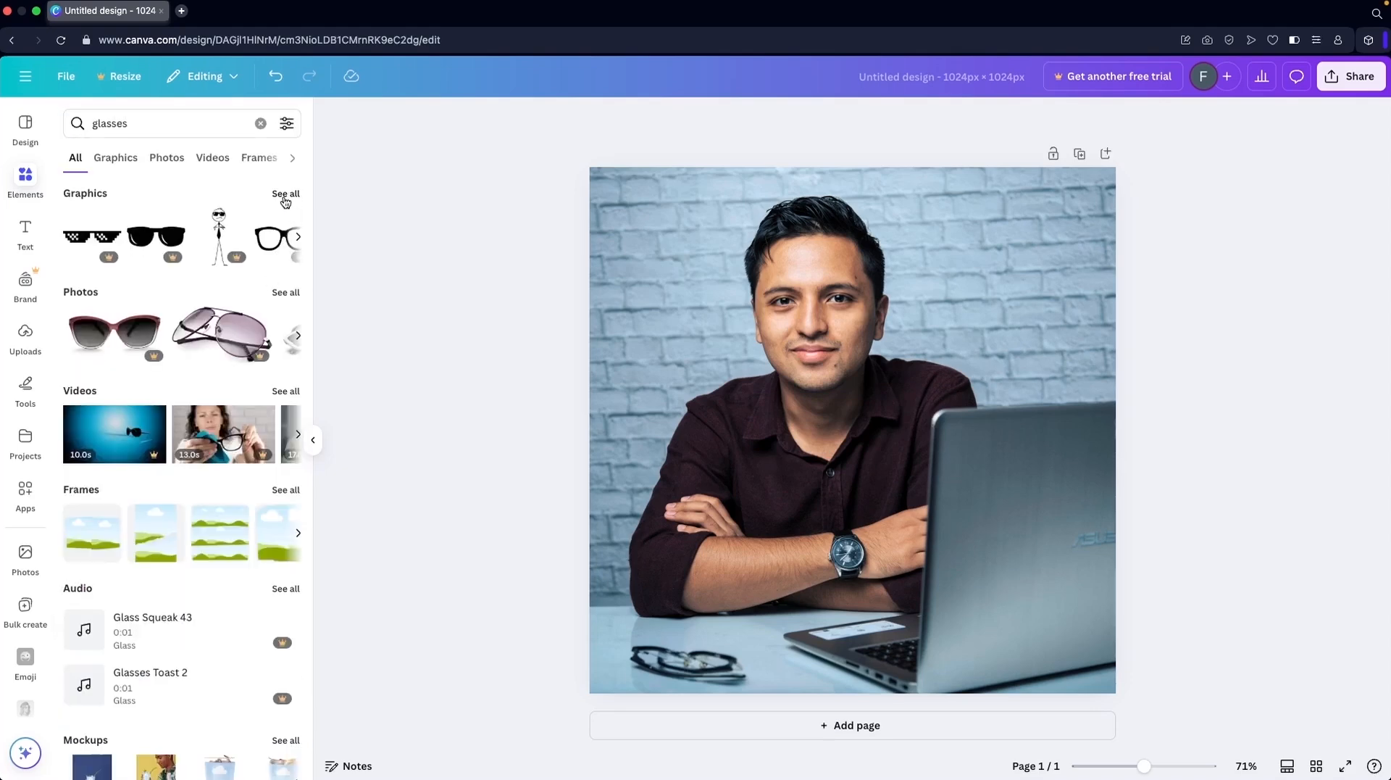
left_click(285, 194)
scroll(171, 469, "down", 3)
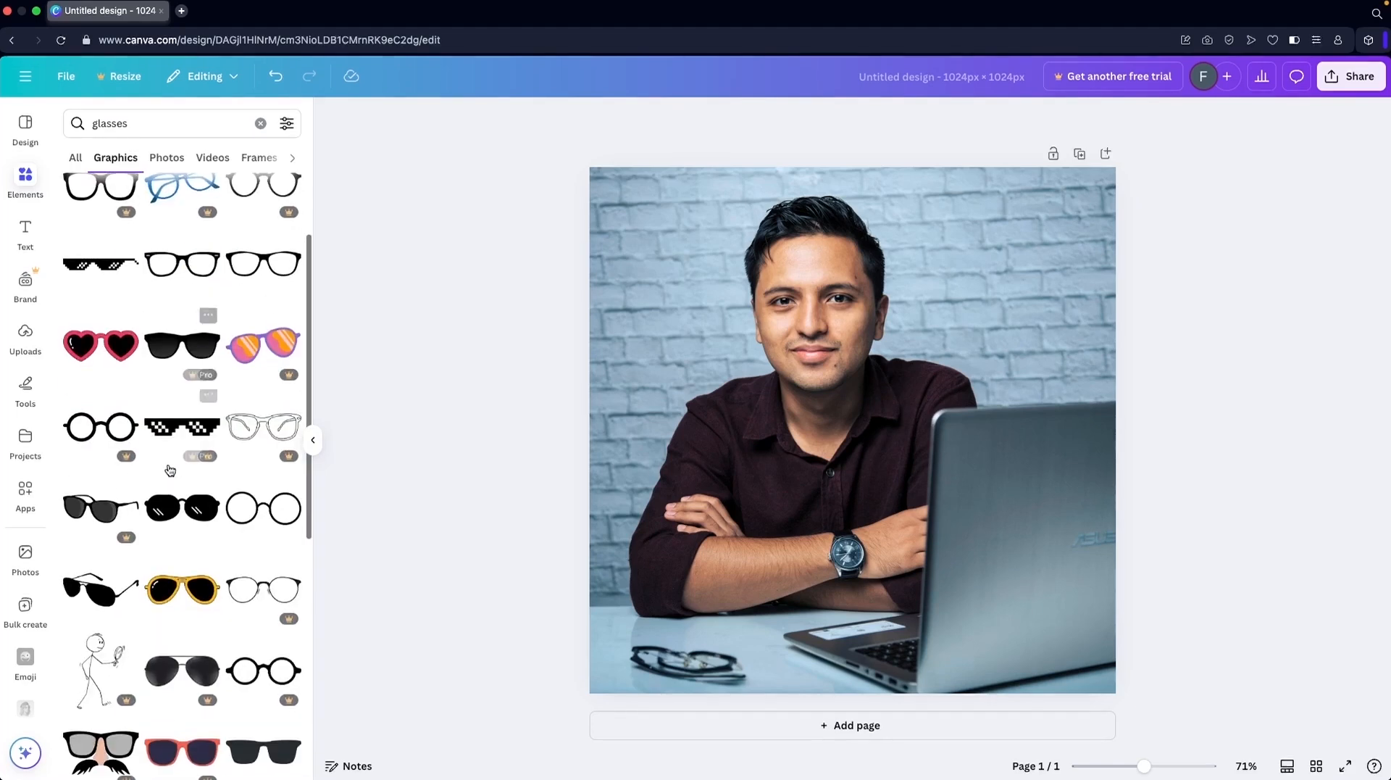
scroll(159, 515, "down", 3)
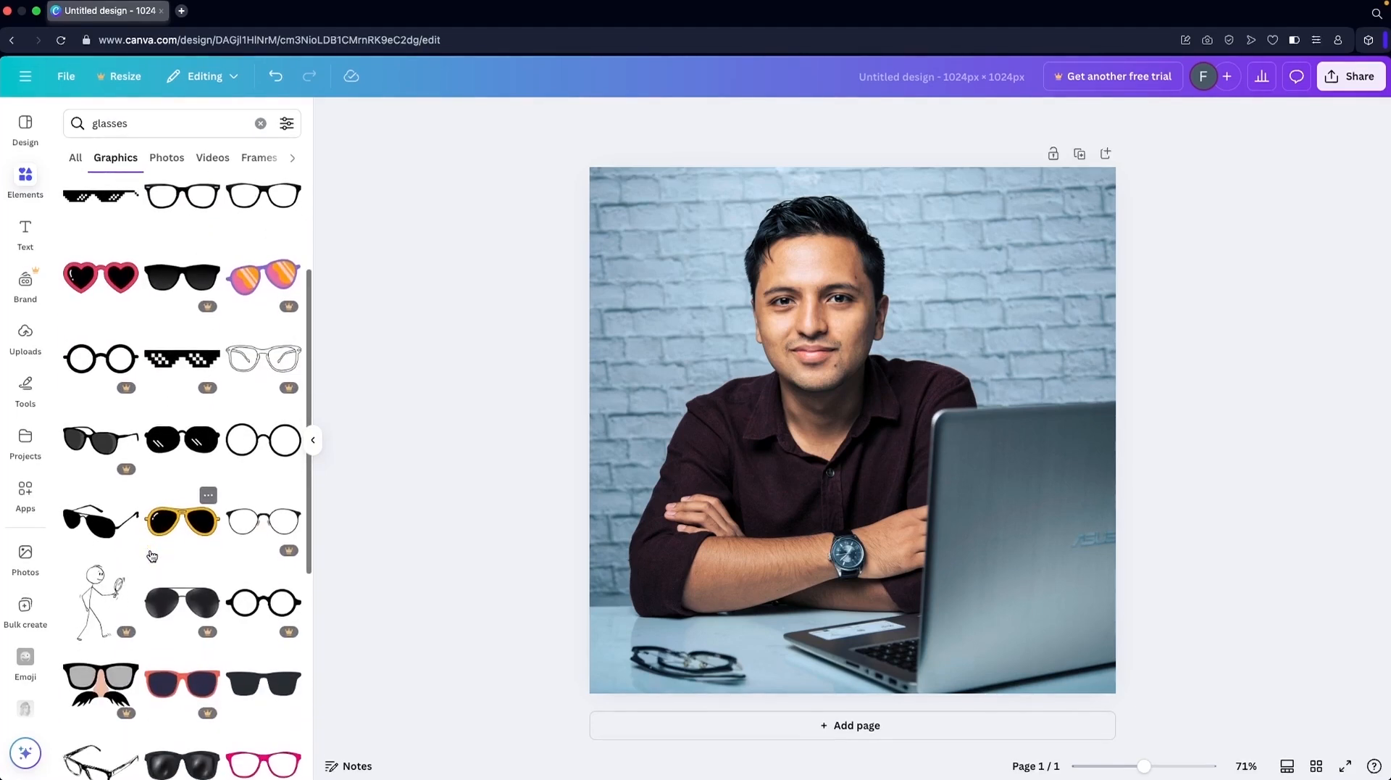
scroll(152, 556, "down", 3)
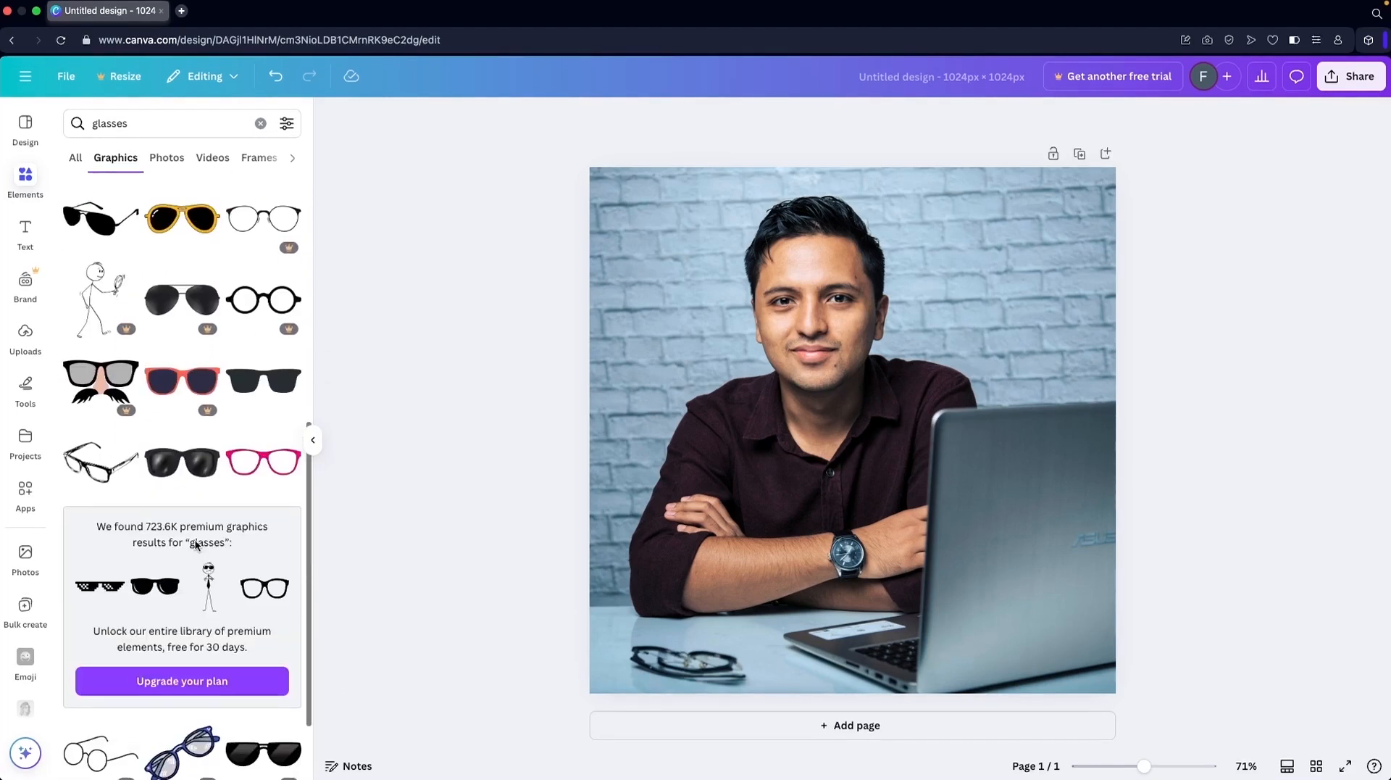
left_click(278, 383)
left_click_drag(809, 414, 753, 284)
left_click_drag(861, 285, 872, 283)
left_click(853, 307)
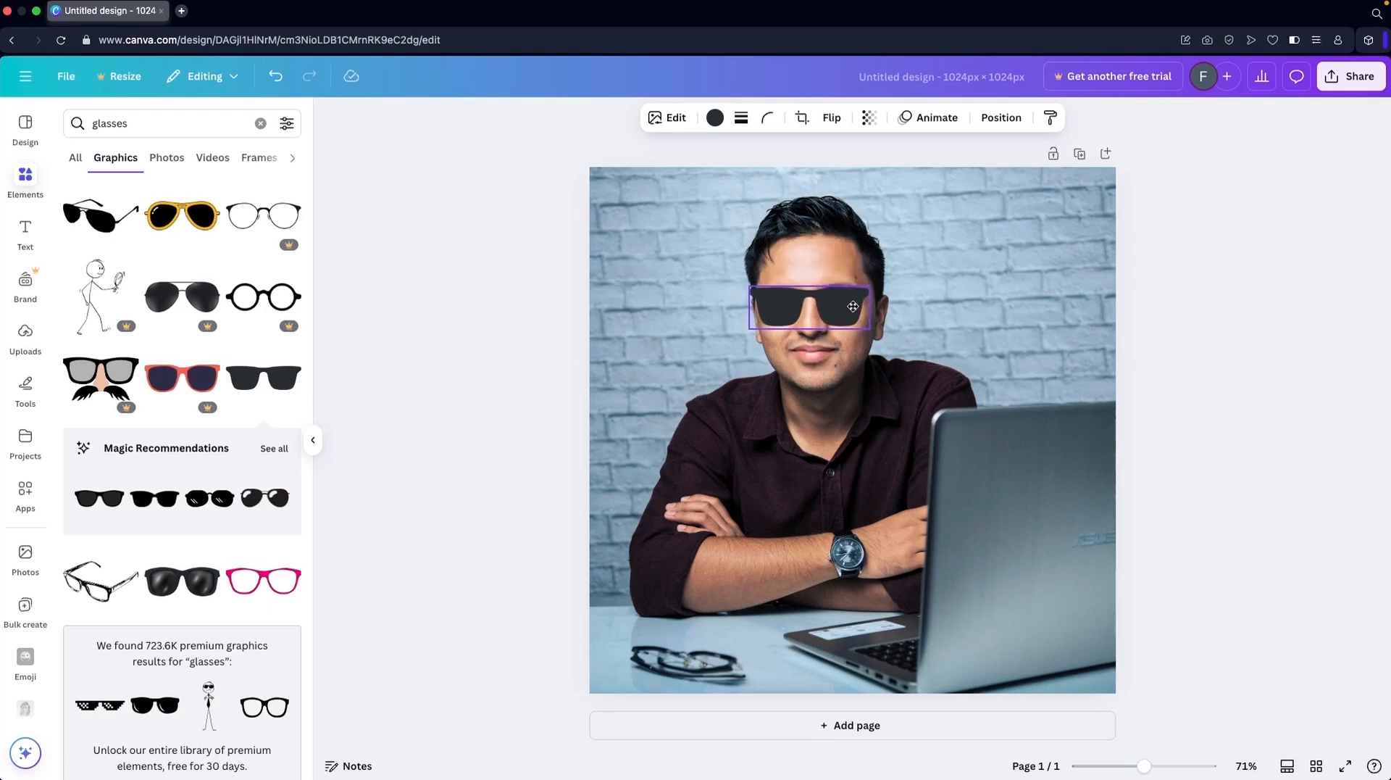
left_click(712, 310)
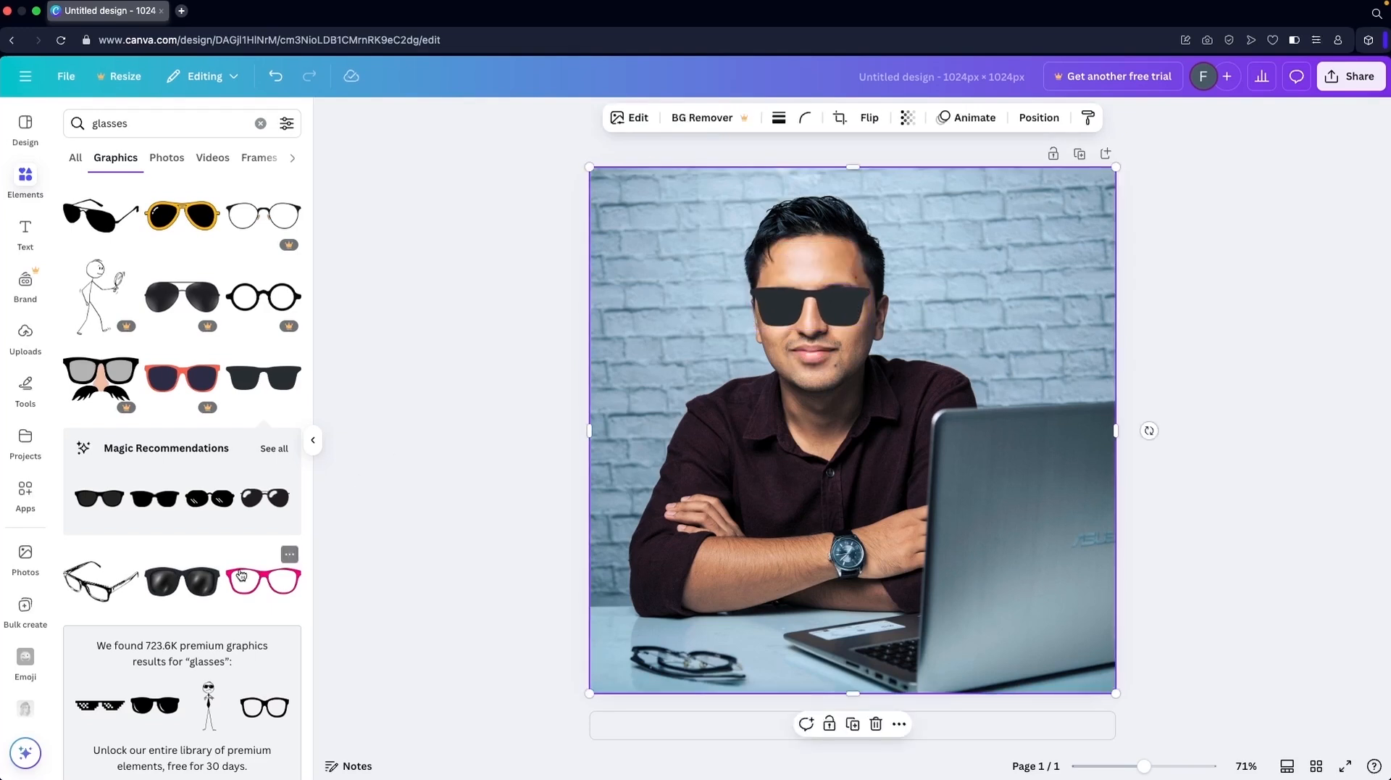
Step: Browse the remaining glasses graphics, then search the element graphics for "cap" and look through the cap designs
scroll(181, 576, "down", 10)
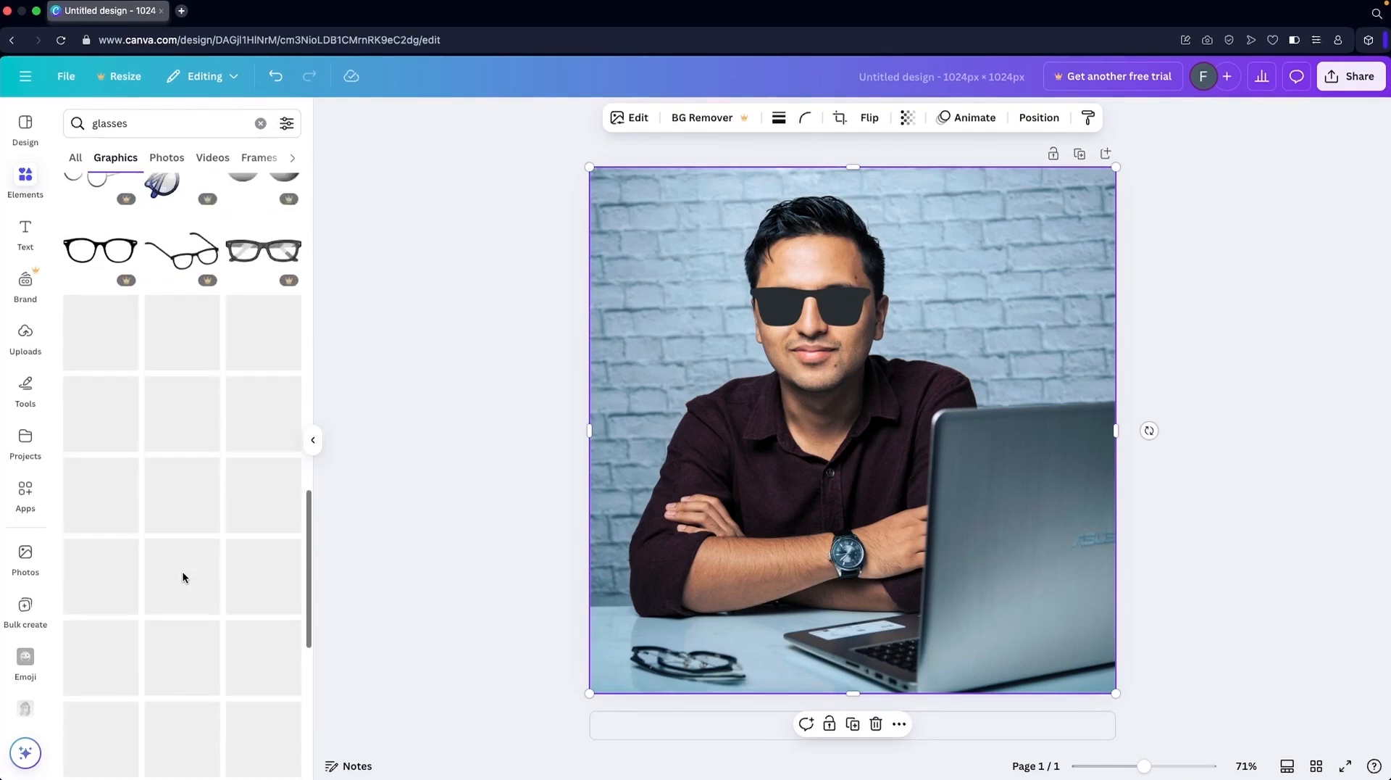
scroll(183, 576, "up", 10)
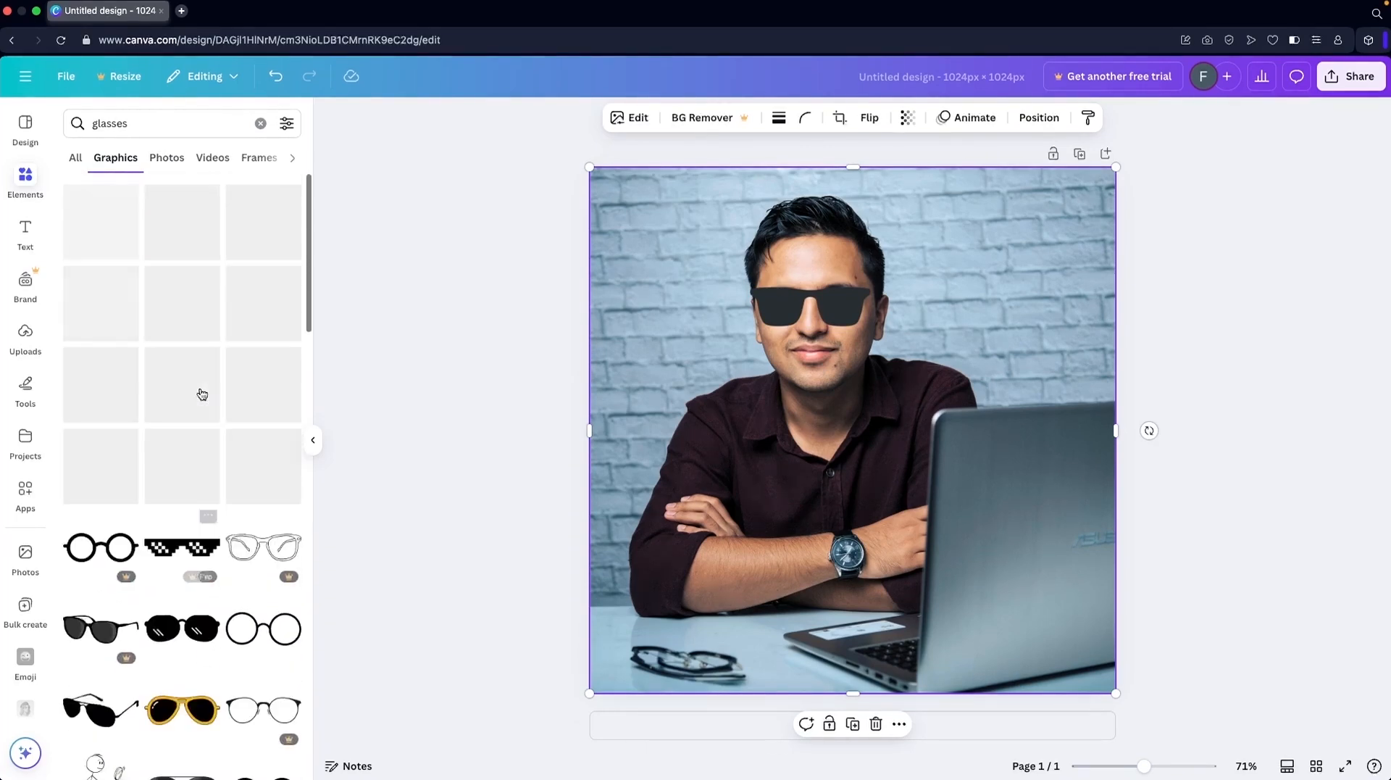
double_click(161, 130)
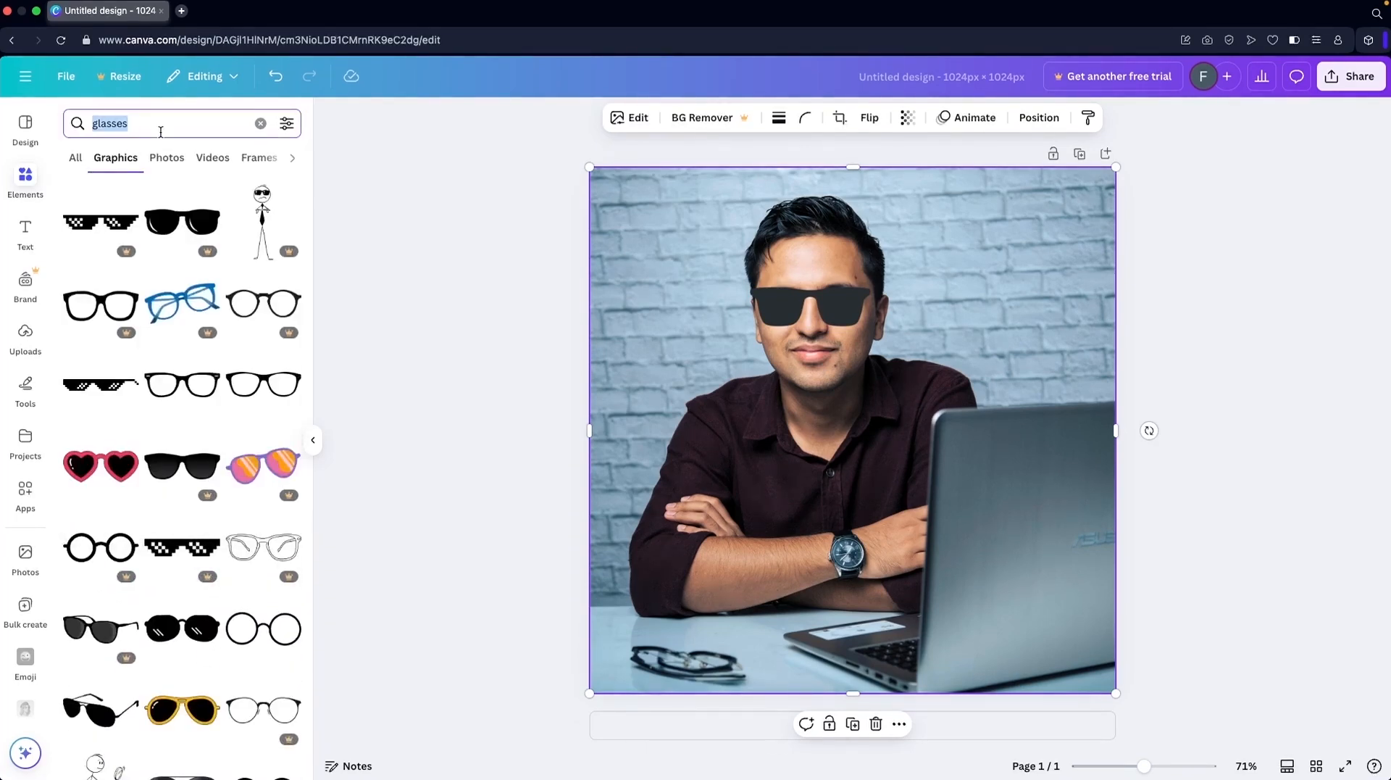
type("capybara")
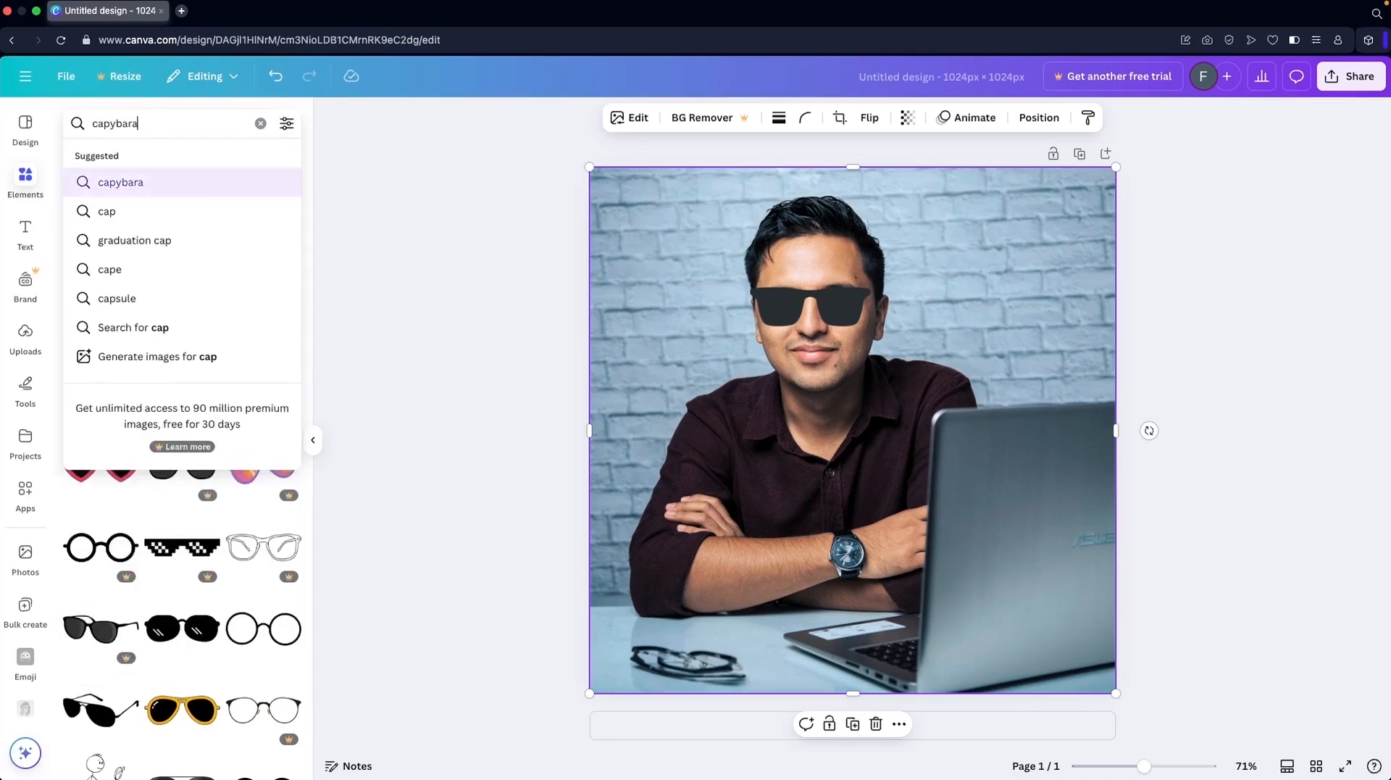
left_click(107, 211)
scroll(205, 512, "down", 4)
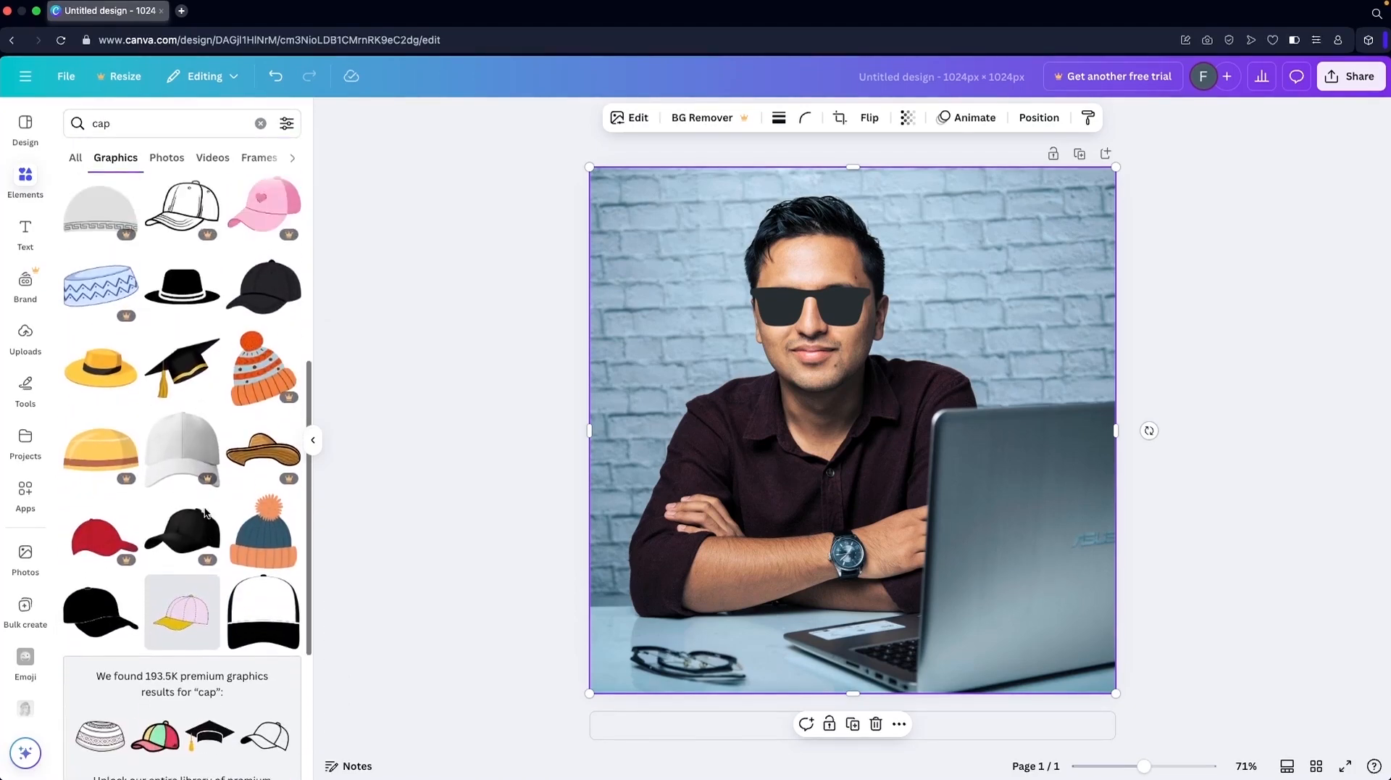
scroll(205, 512, "up", 5)
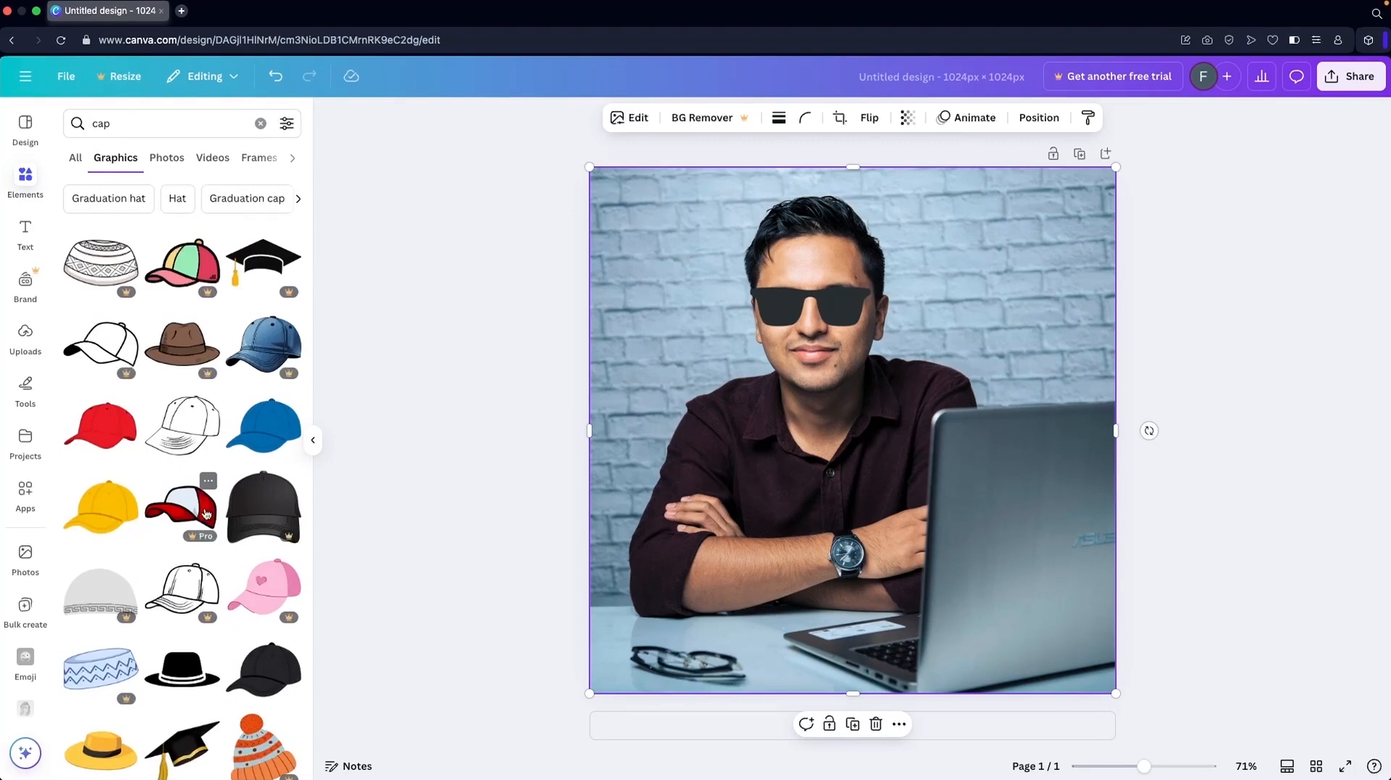
Step: Search the element graphics for "watches"
left_click(158, 128)
double_click(161, 126)
type("wathc")
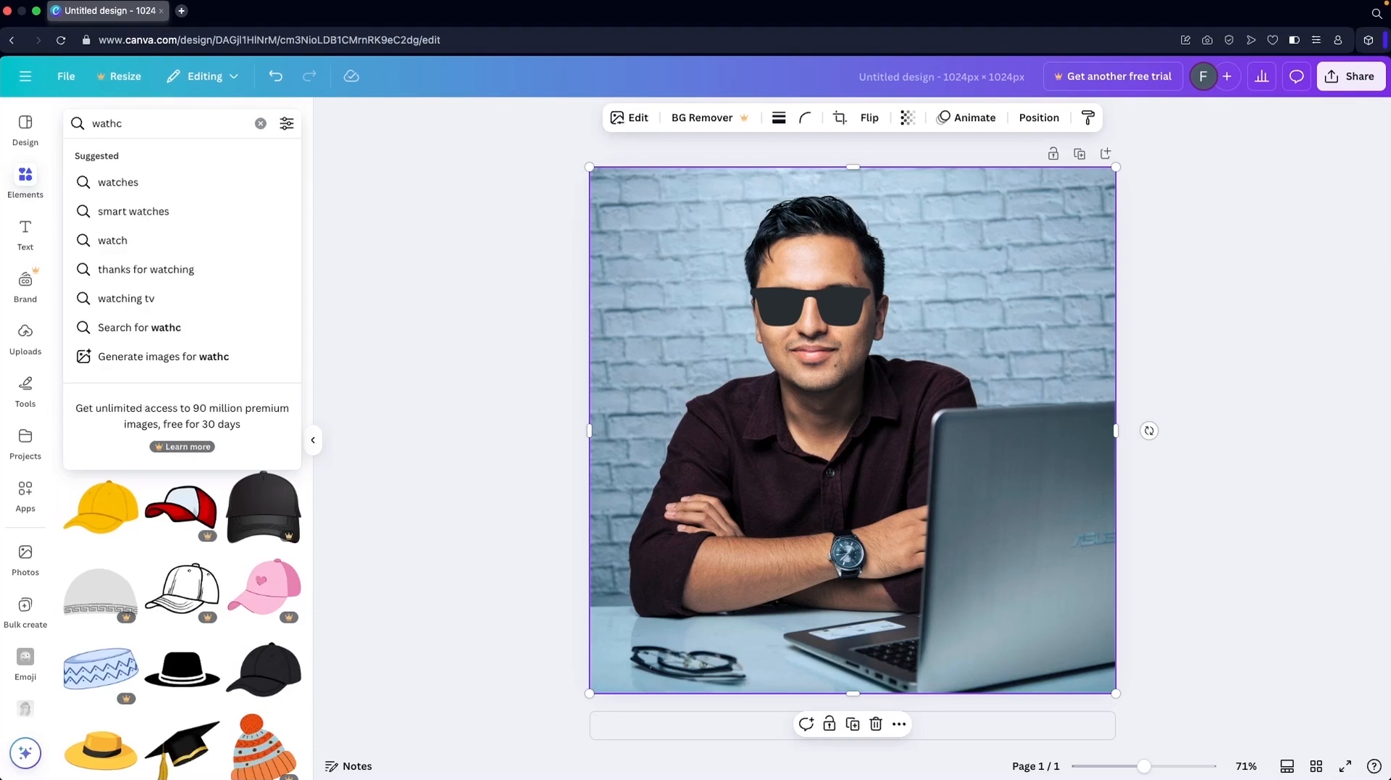
key("Down")
key("Return")
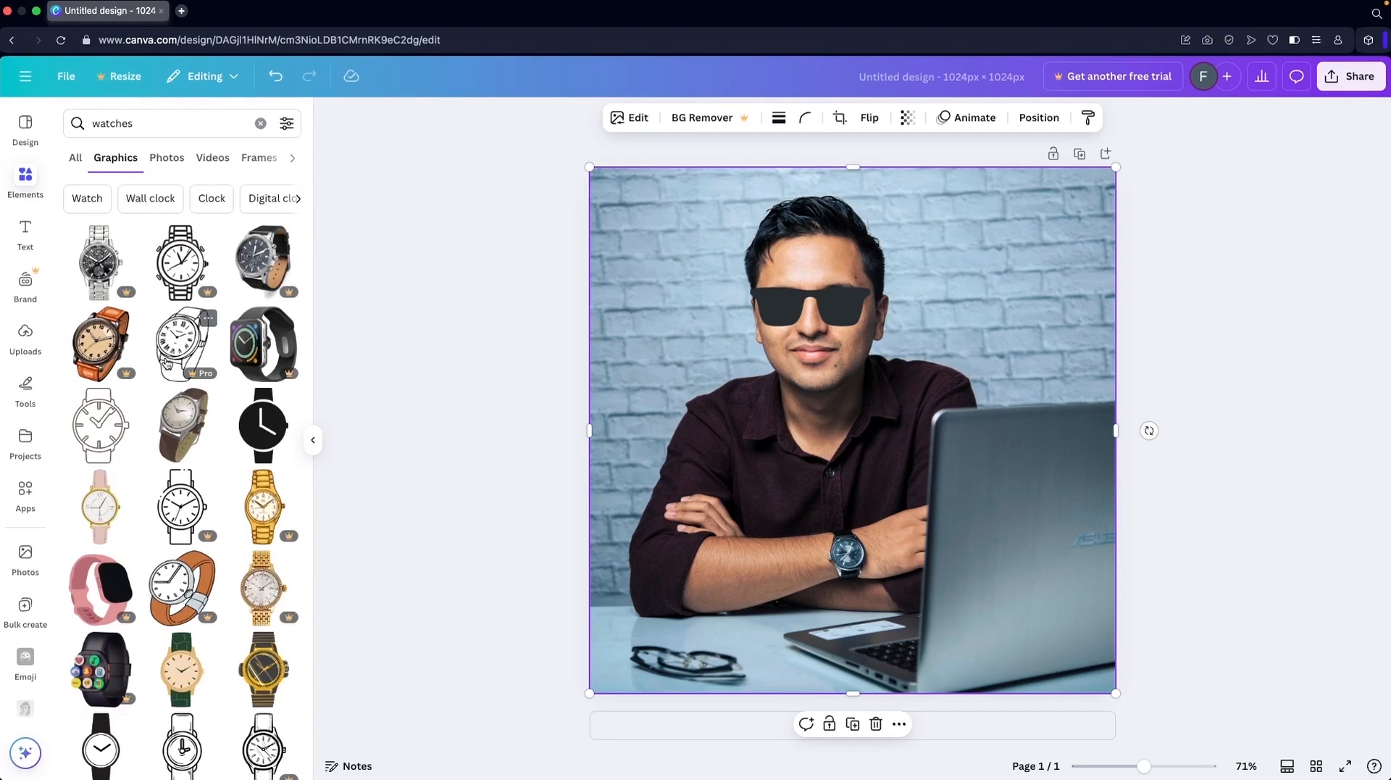
Step: Add the "financial STRATEGY" font combination across the lower part of the man's photo
left_click(17, 236)
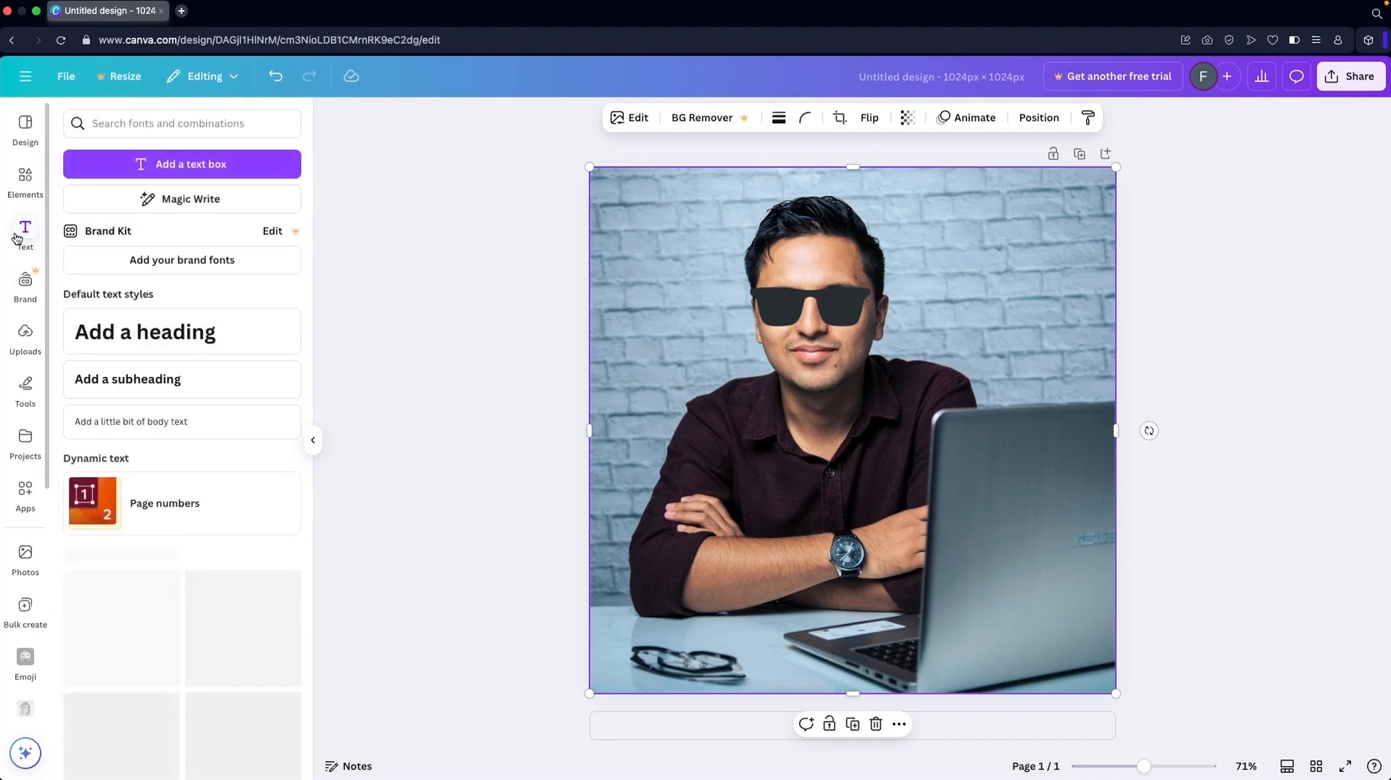
scroll(224, 394, "down", 5)
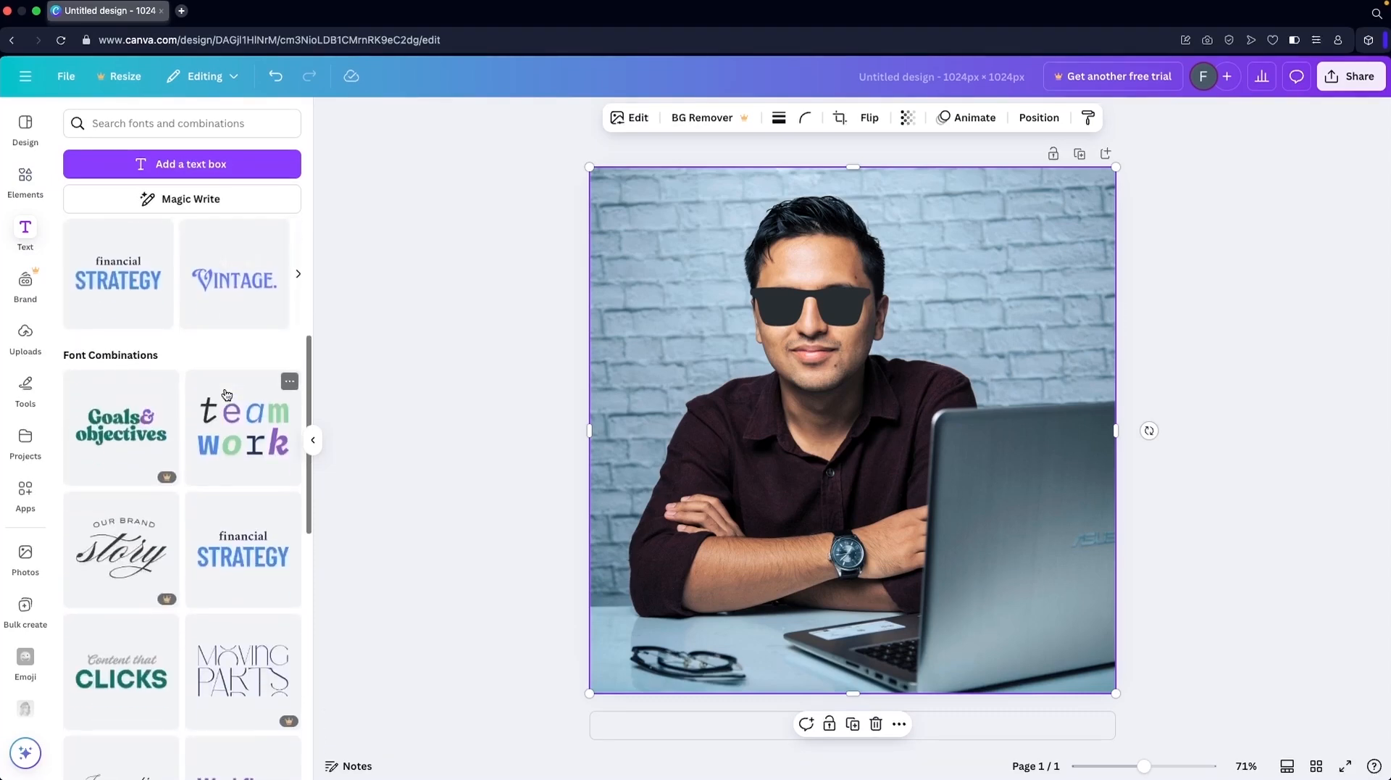
left_click_drag(109, 280, 746, 542)
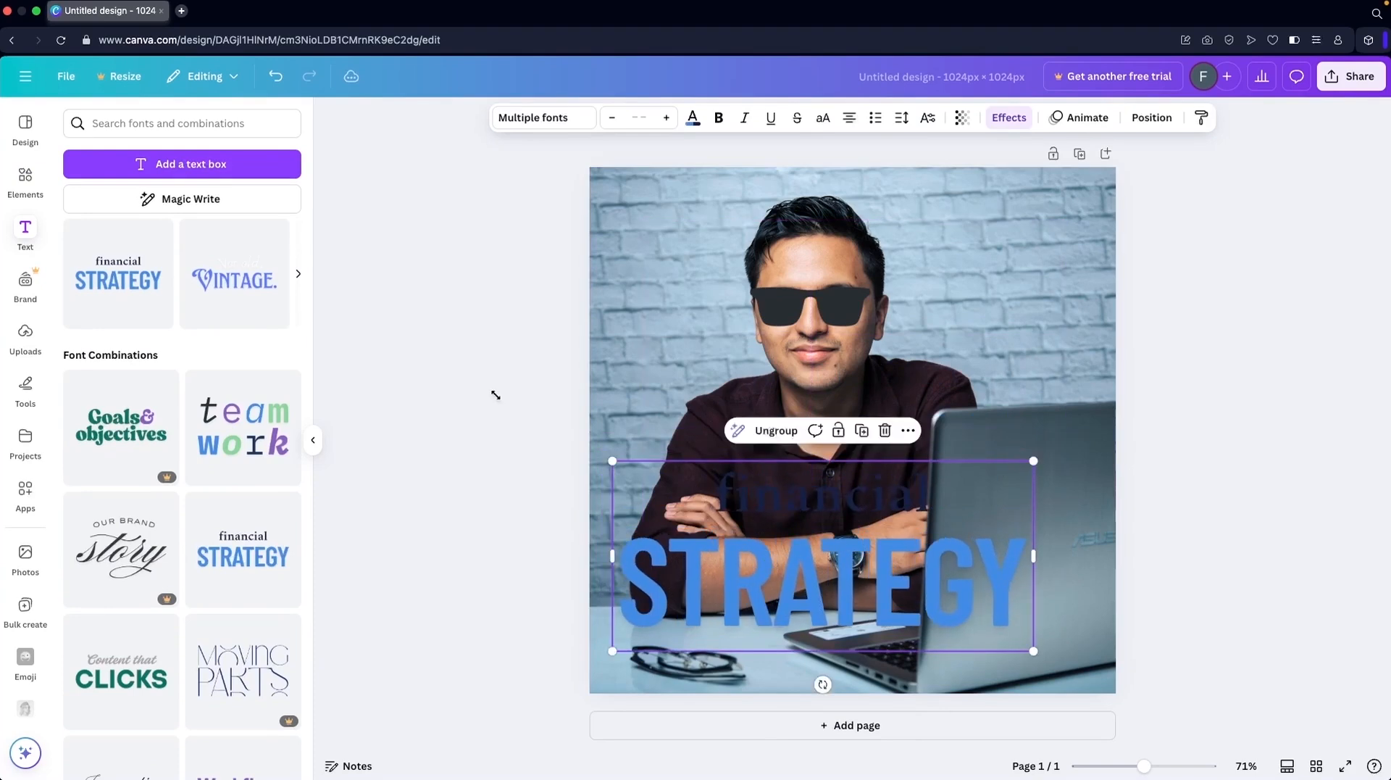
Step: Find the rectangle shape in the elements library and add it to the design
left_click(25, 179)
double_click(131, 125)
type("recta")
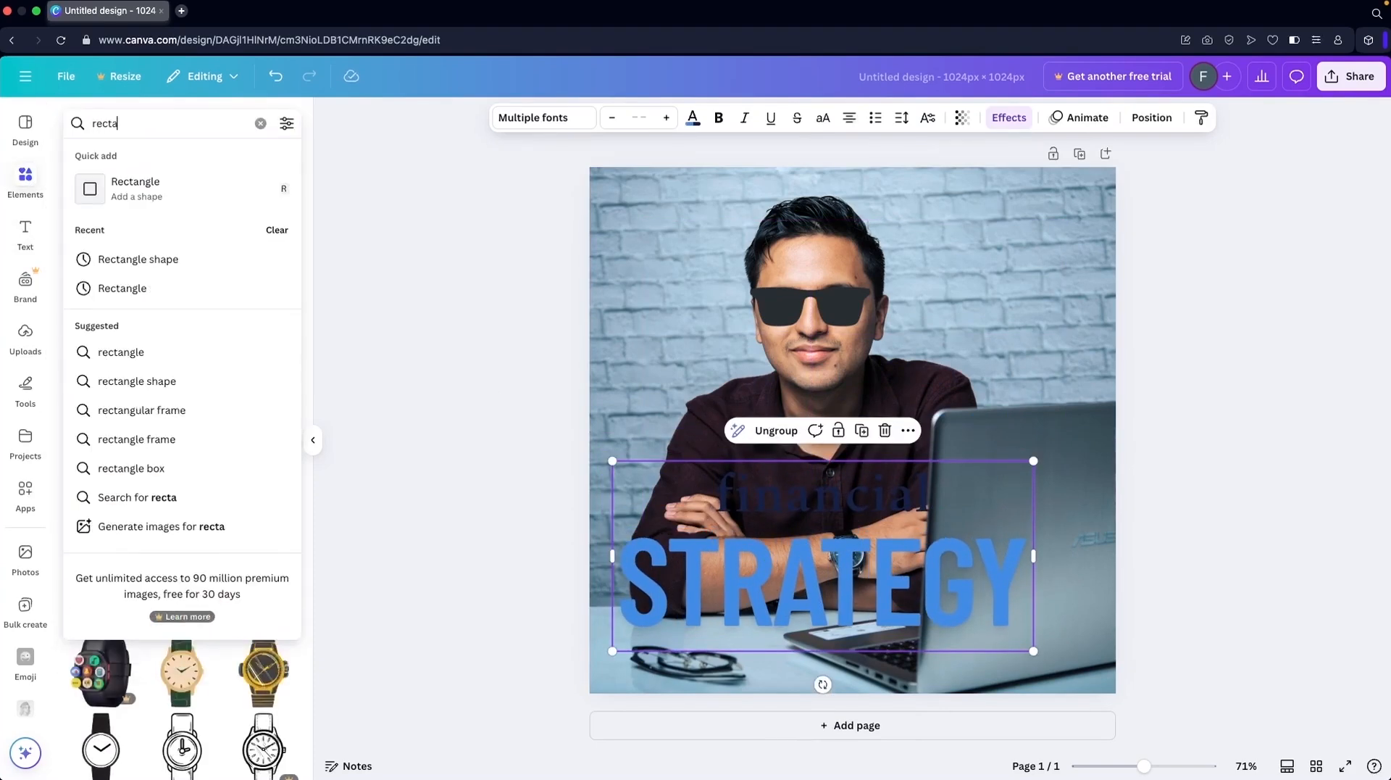
left_click(124, 183)
left_click(645, 342)
Step: Move and stretch the rectangle into a wide dark navy backdrop behind both lines of the "financial STRATEGY" text
left_click_drag(807, 413, 668, 374)
left_click_drag(793, 392, 1047, 390)
left_click_drag(816, 394, 797, 579)
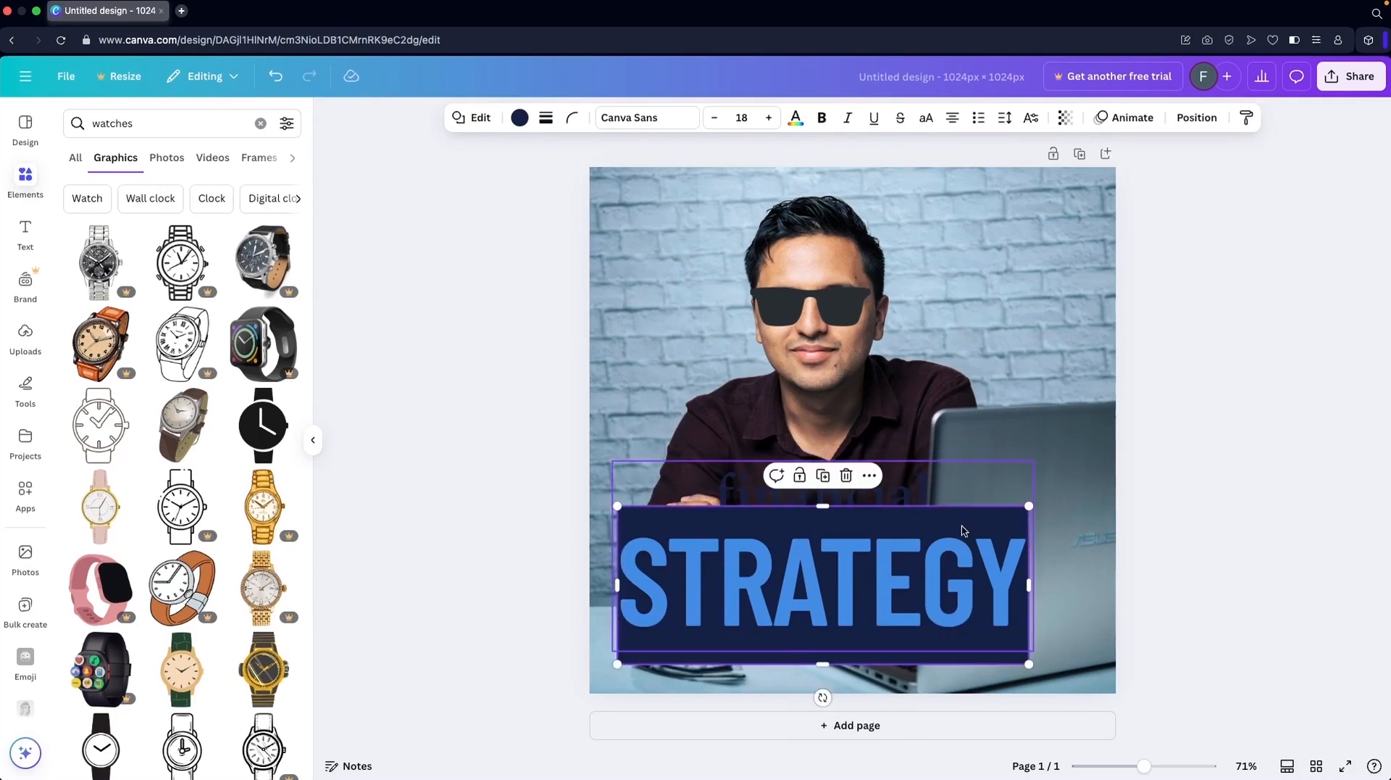
left_click_drag(1028, 580, 1078, 584)
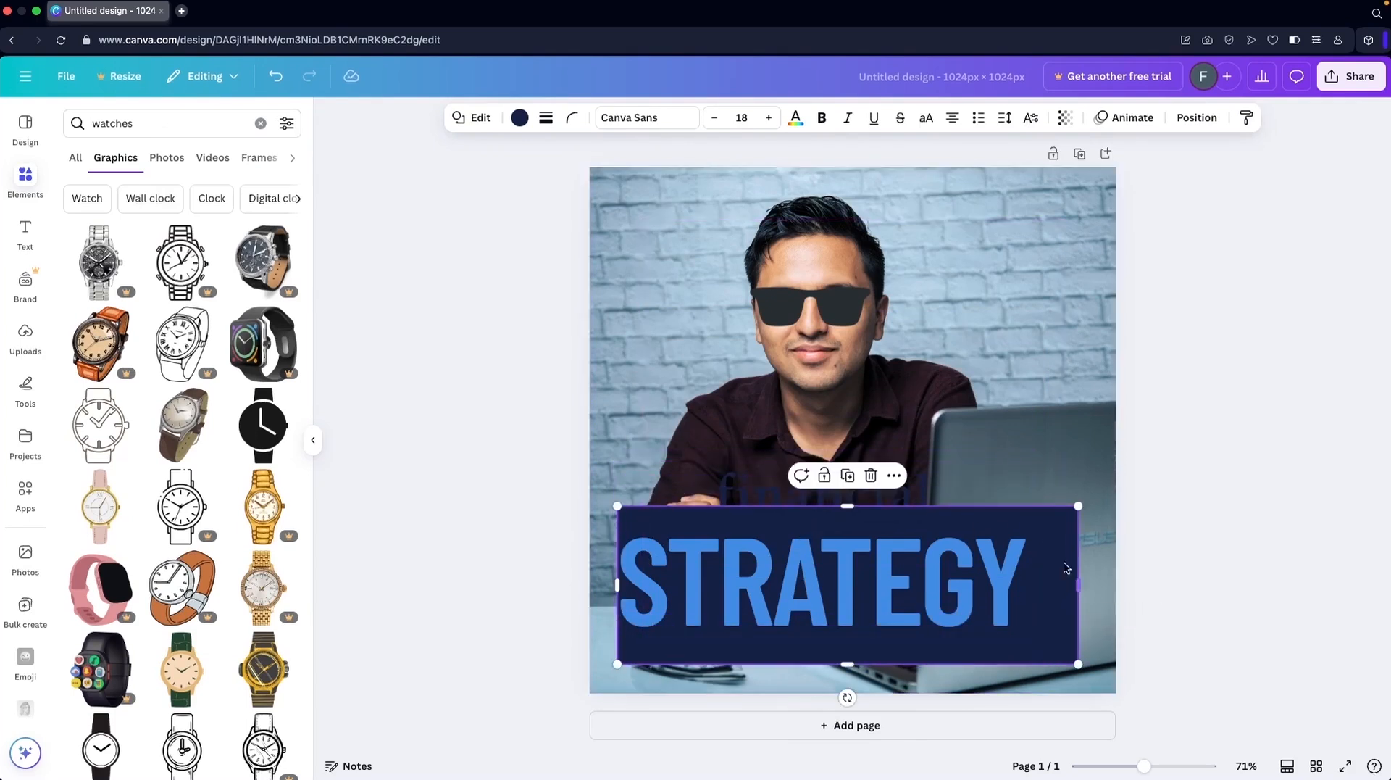
left_click_drag(845, 509, 763, 477)
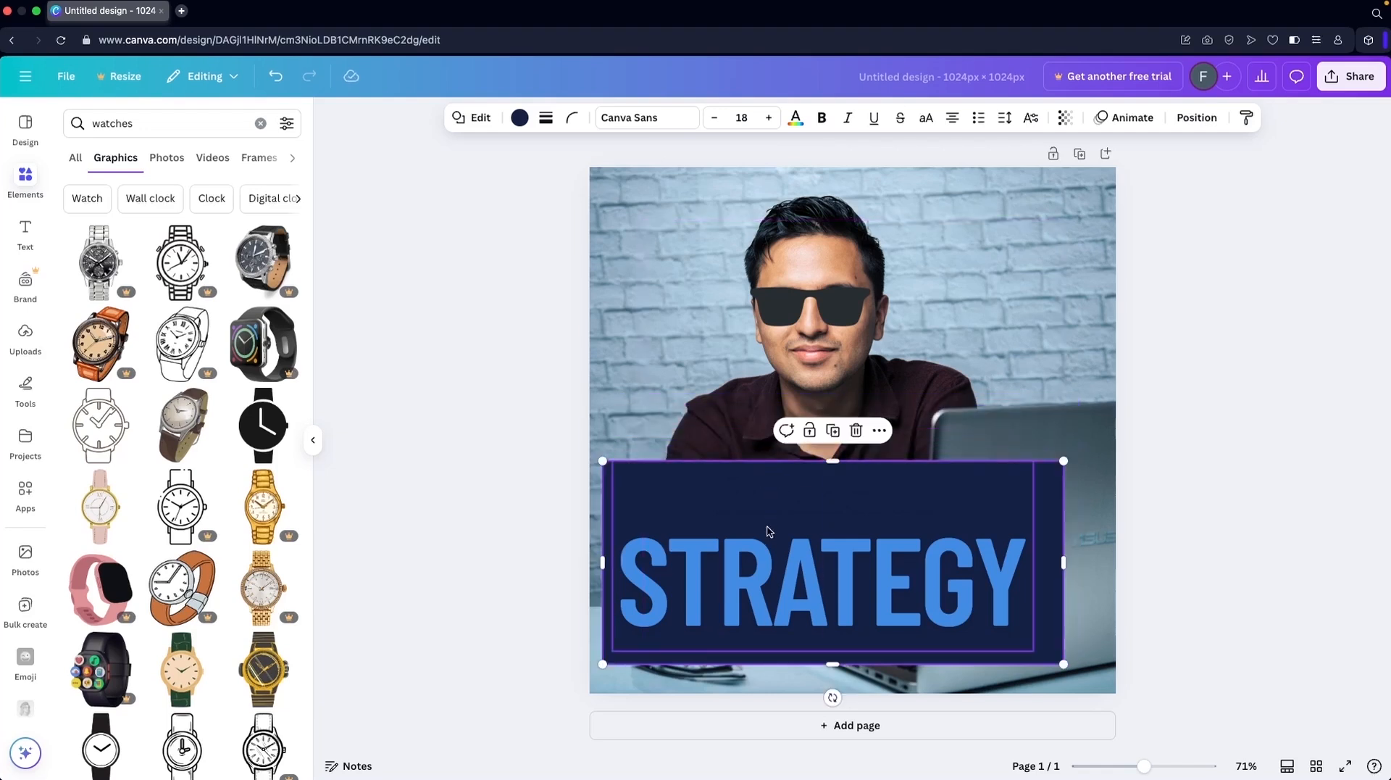
Step: Select the "financial STRATEGY" text group and view the stacking order of the design's layers
left_click(647, 554)
left_click(1138, 123)
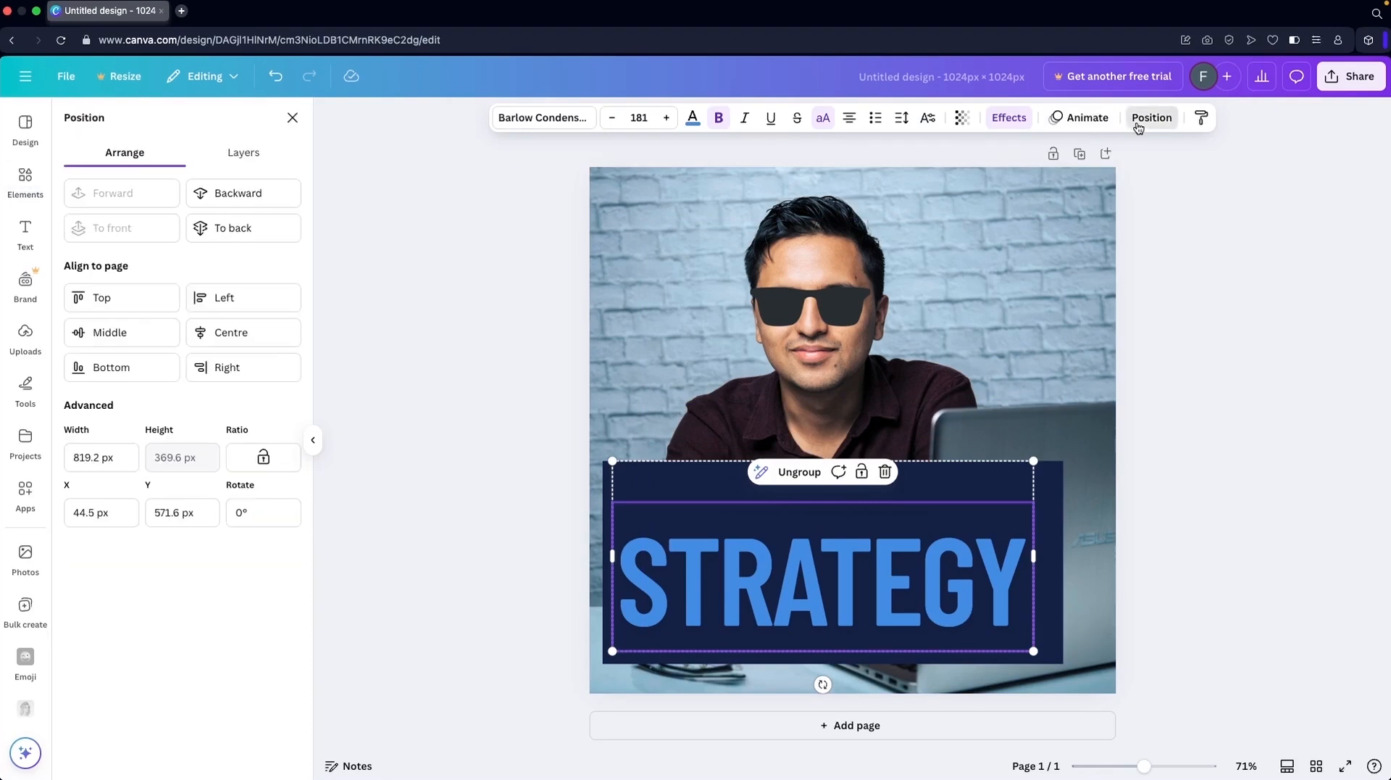
left_click(245, 151)
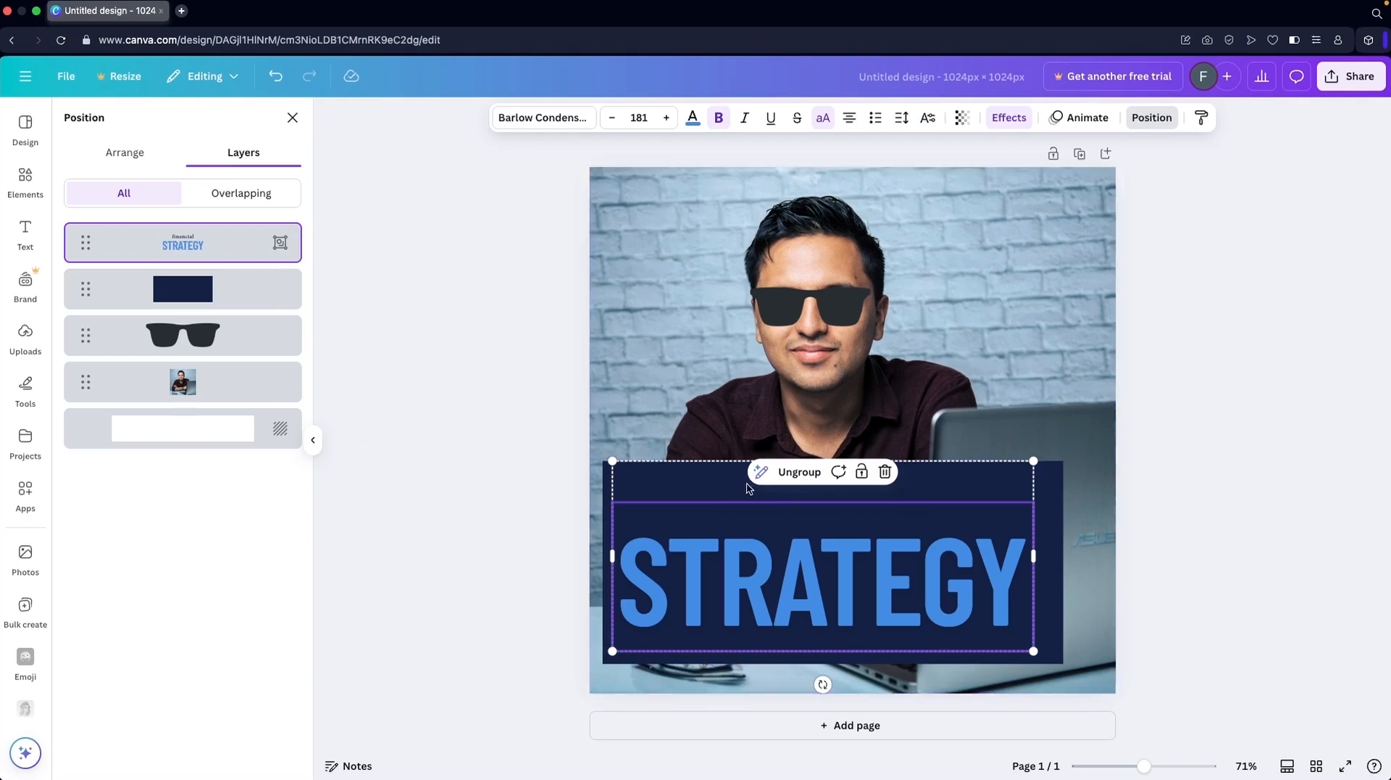
Step: Set the colour of the word "financial" to white and deselect the text
left_click(779, 501)
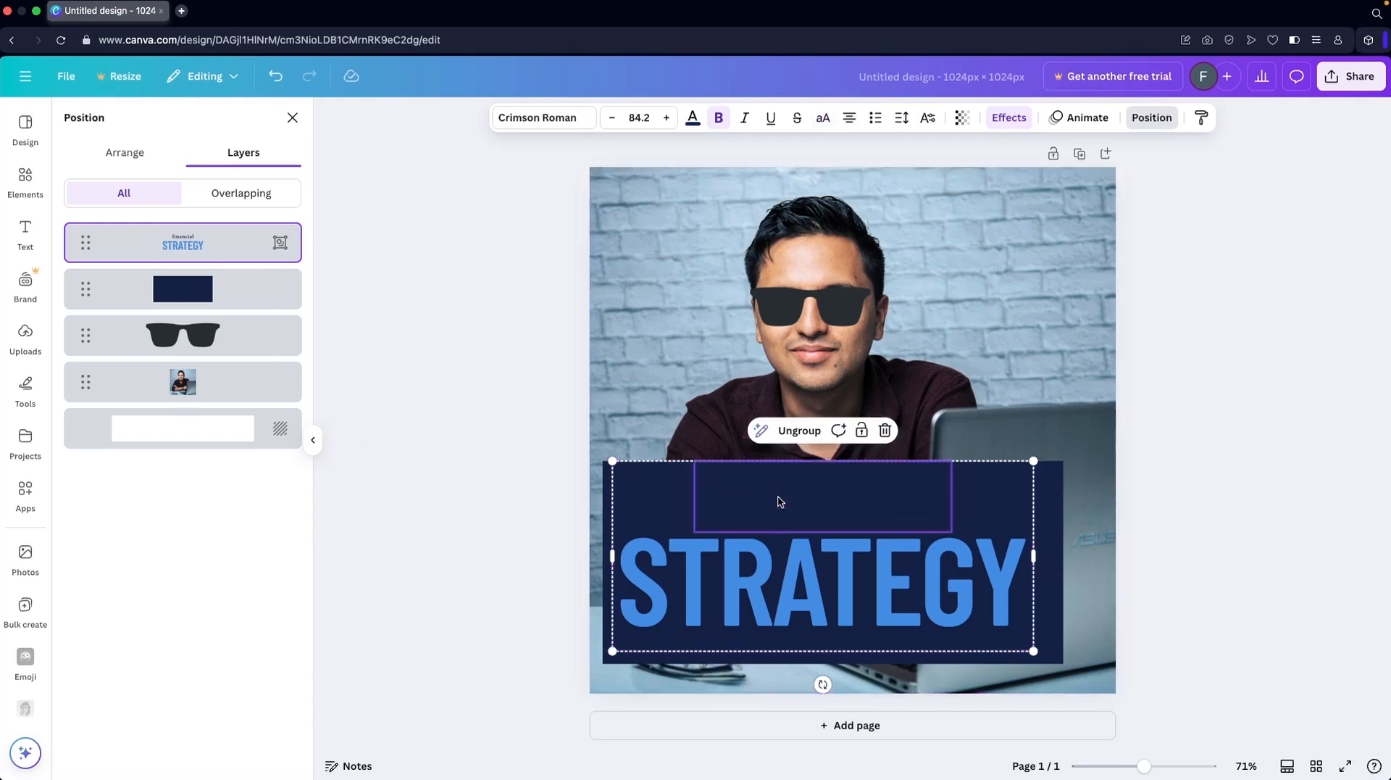
left_click(694, 119)
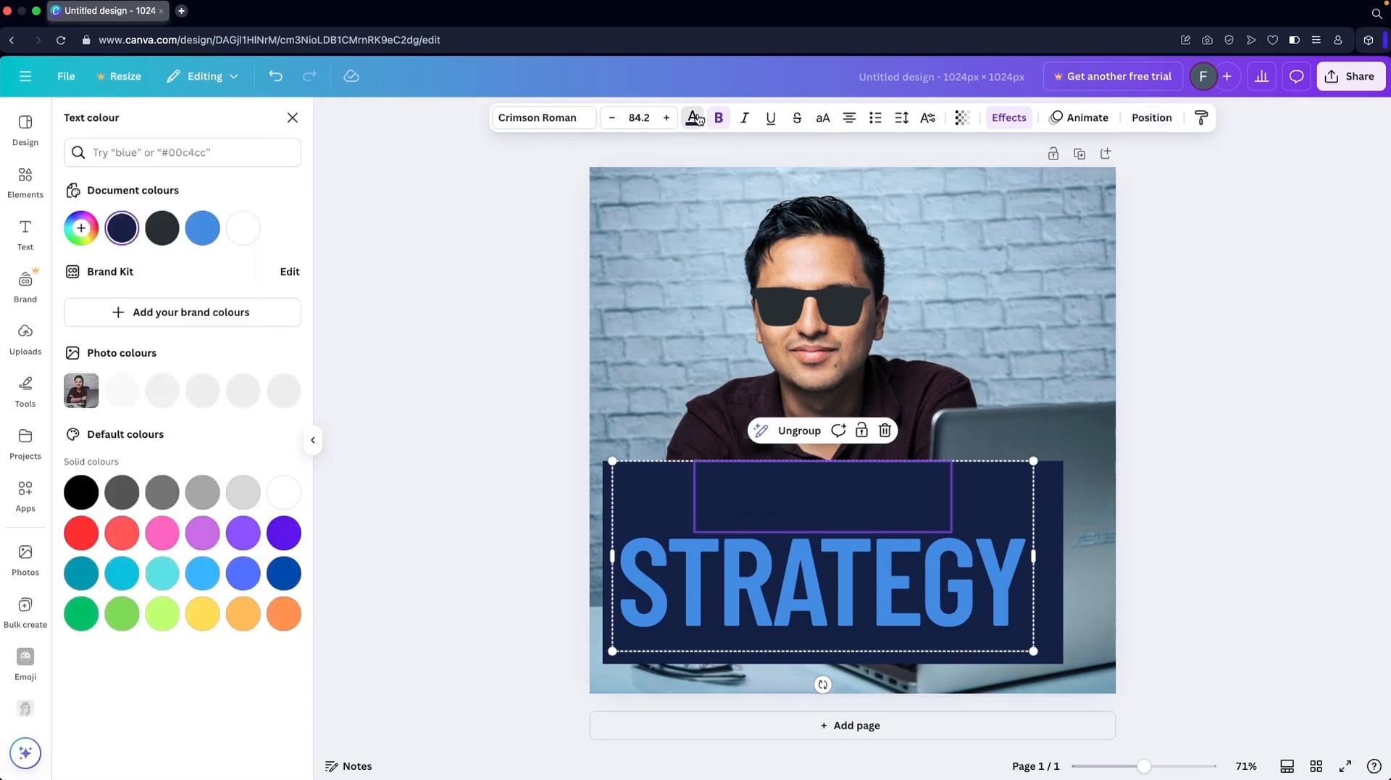
left_click(243, 227)
left_click(398, 243)
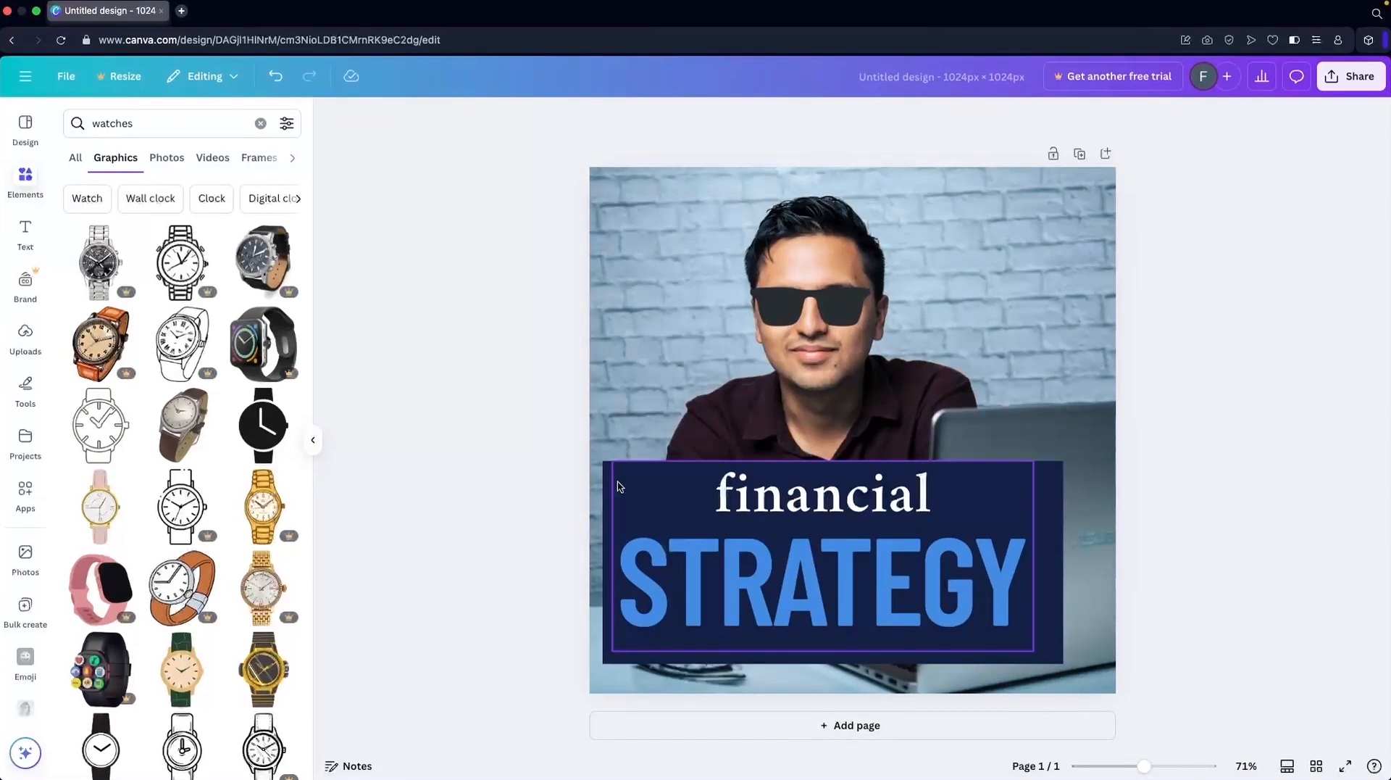
Step: Replace the watches search with a search for "cash" across all element types
left_click(162, 131)
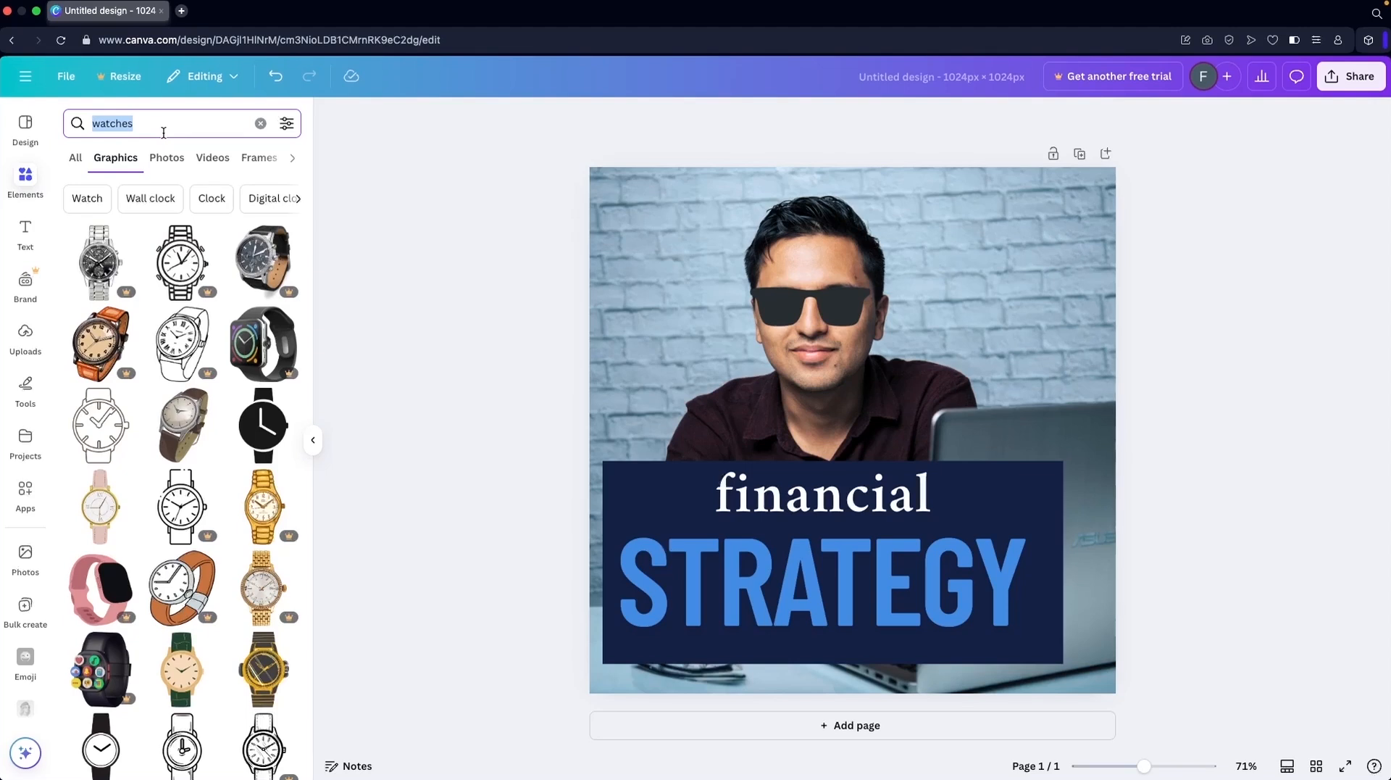
left_click(76, 160)
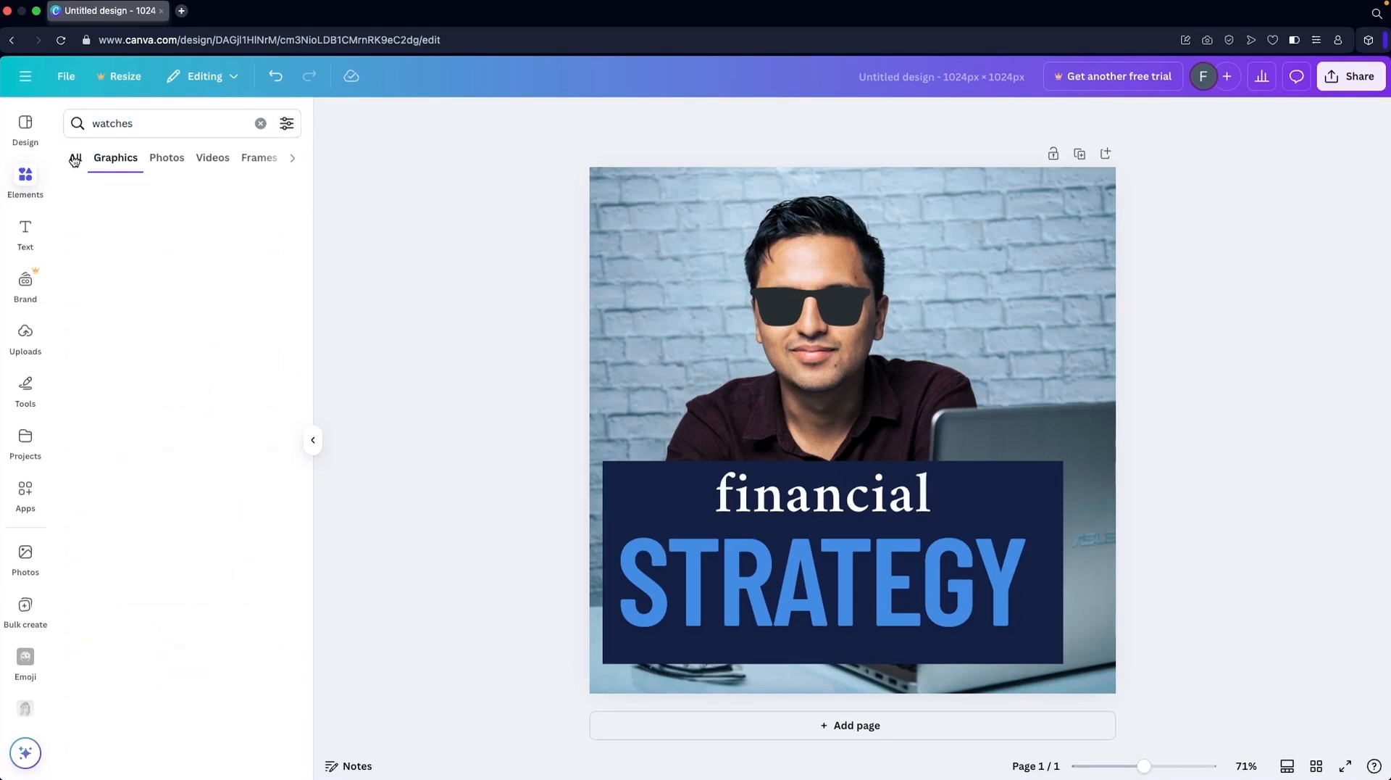
double_click(144, 113)
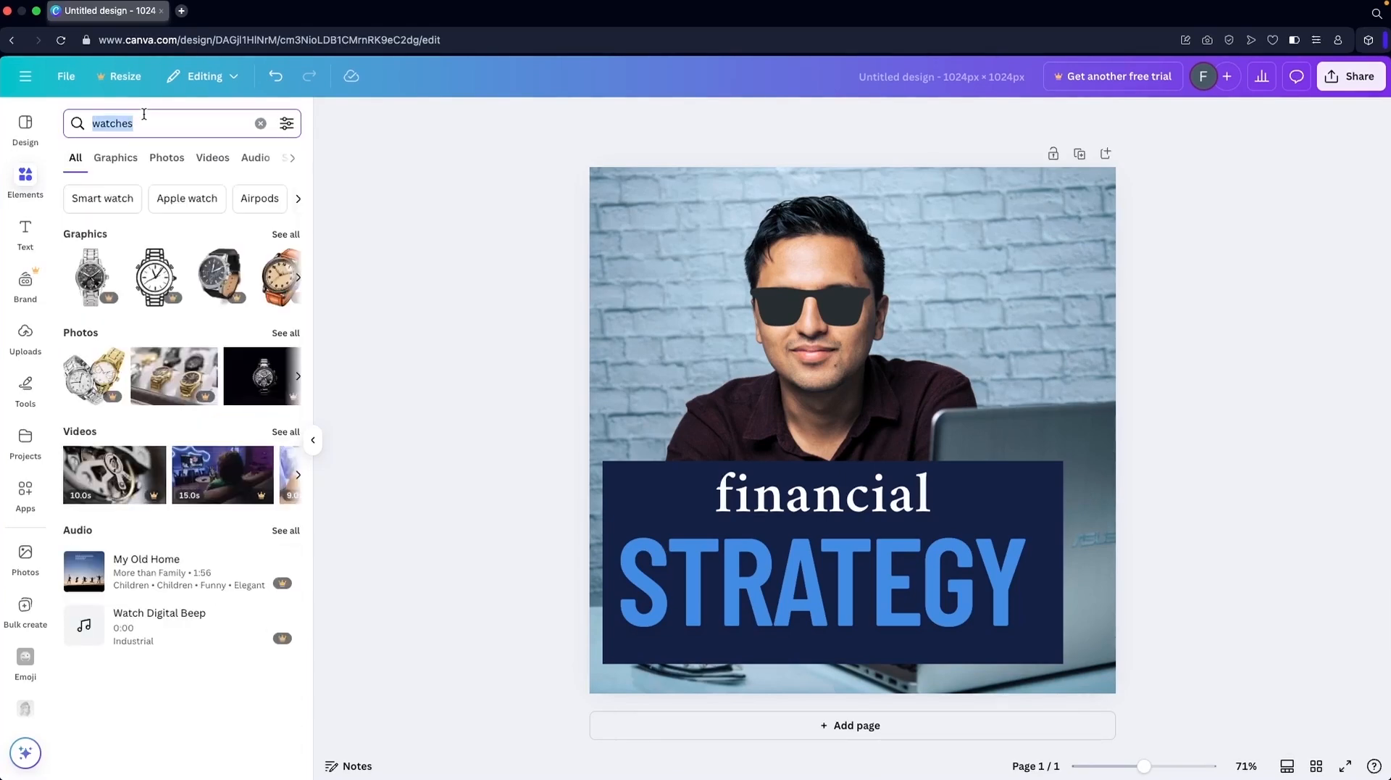
key("BackSpace")
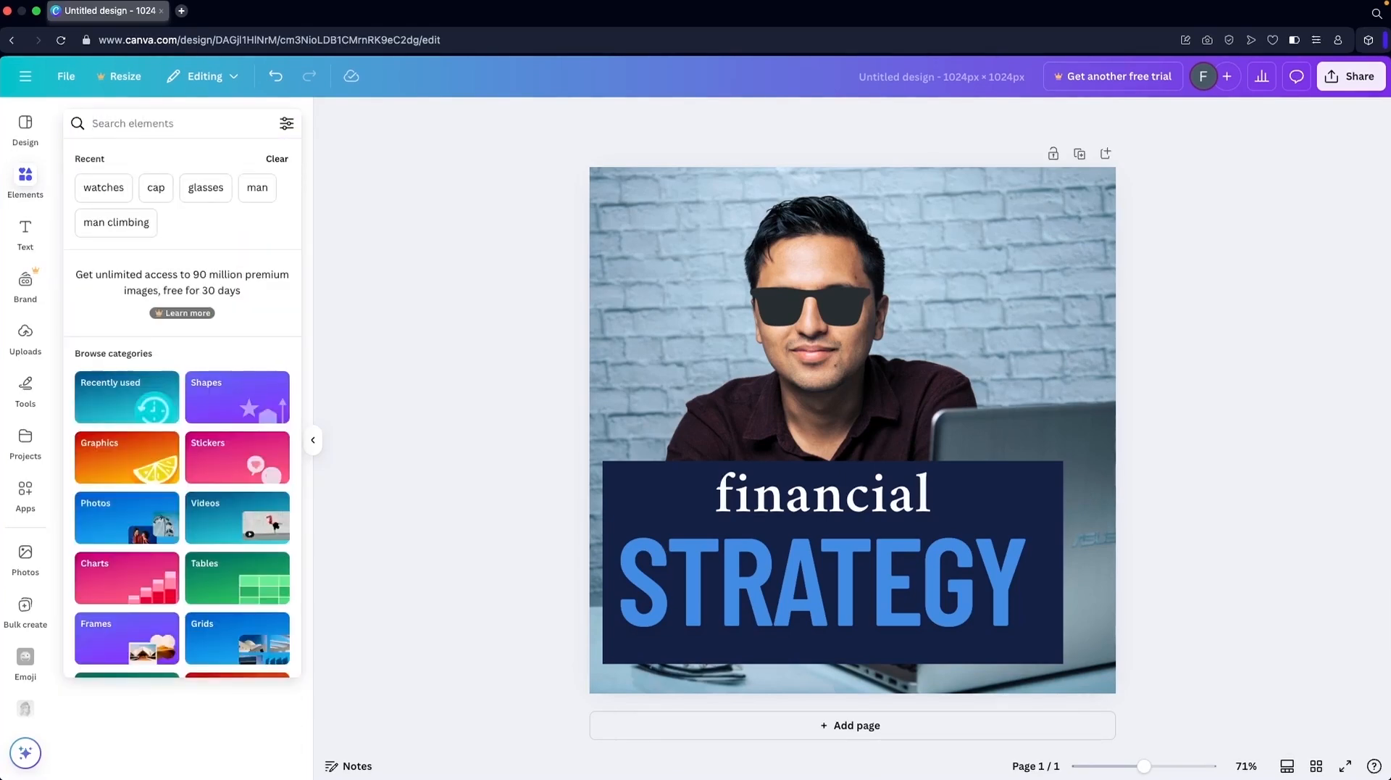
type("cash")
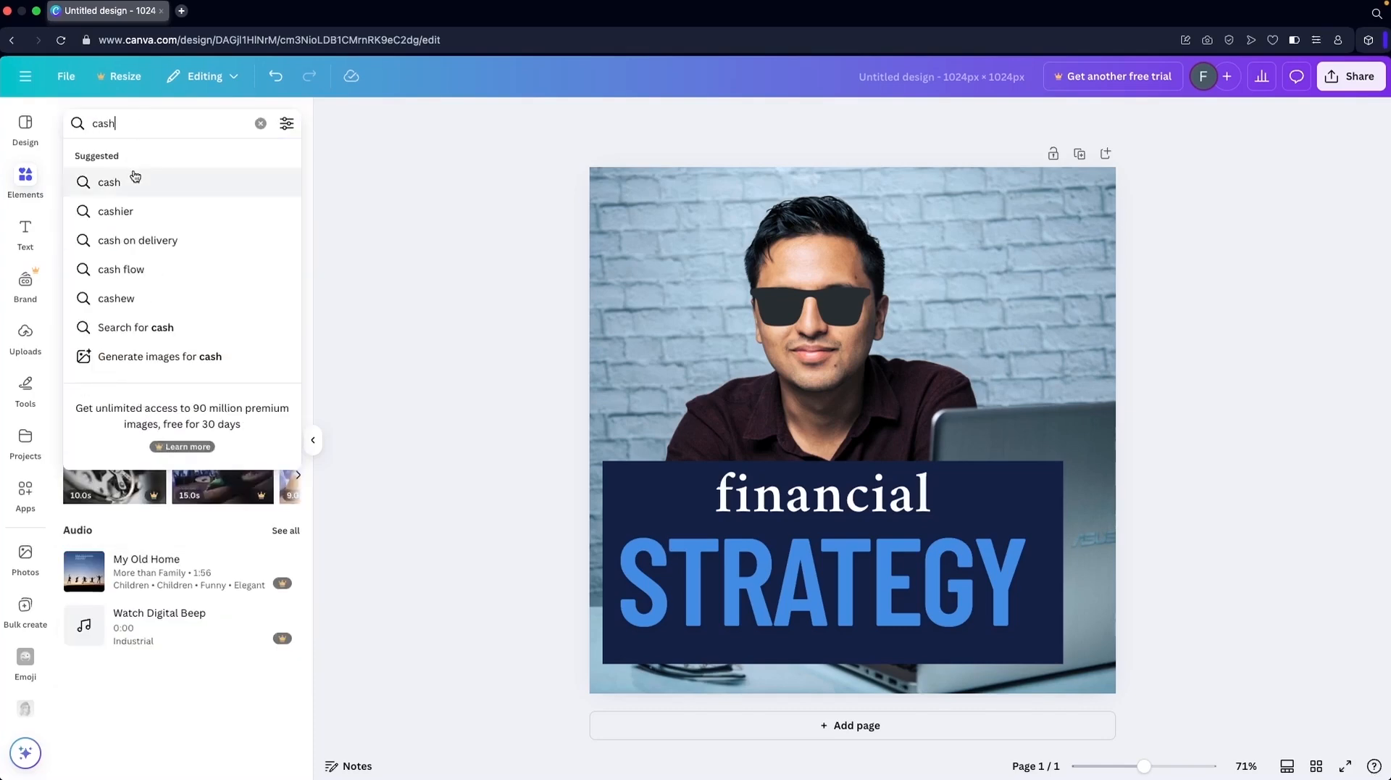
left_click(135, 181)
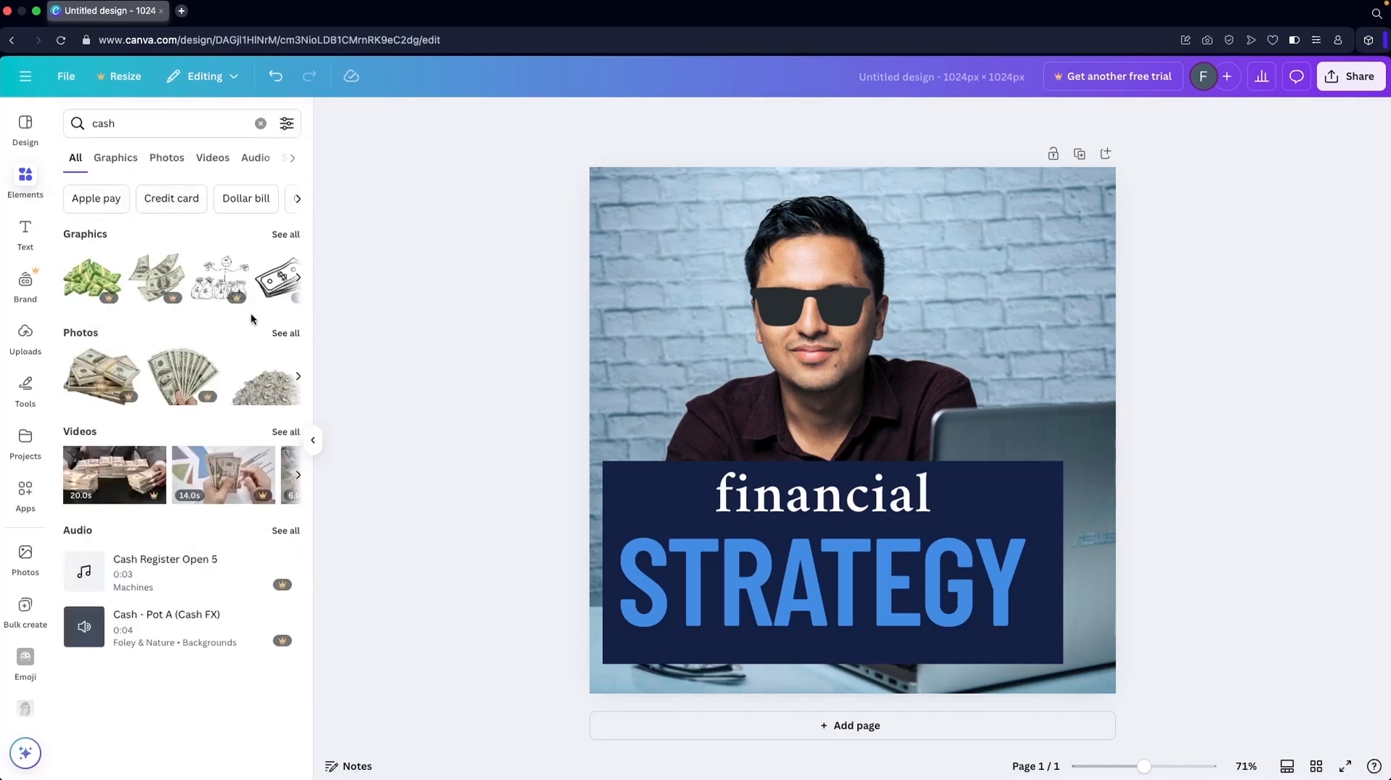
Step: Add the free photo of rising gold coin stacks, shrunk to fit the lower-right corner of the navy rectangle
left_click(276, 334)
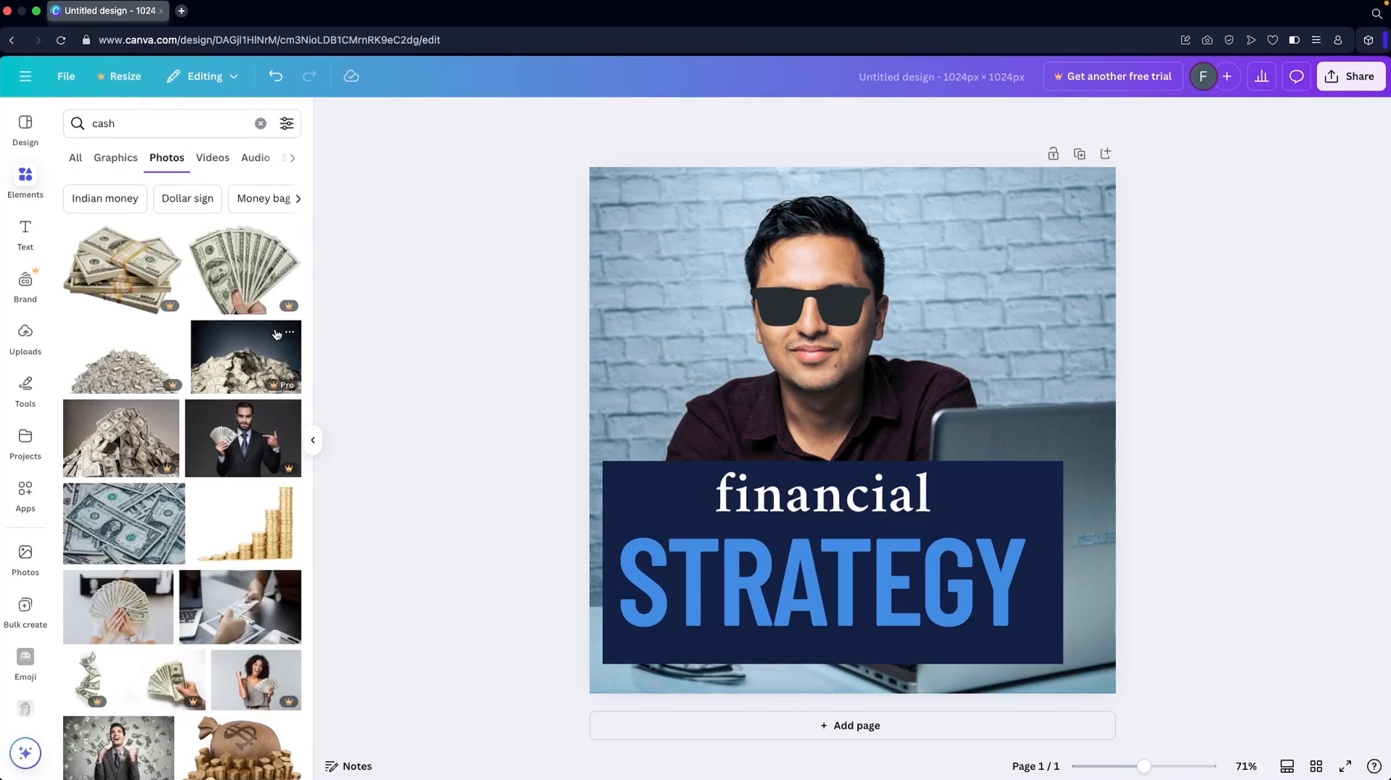
scroll(276, 399, "down", 2)
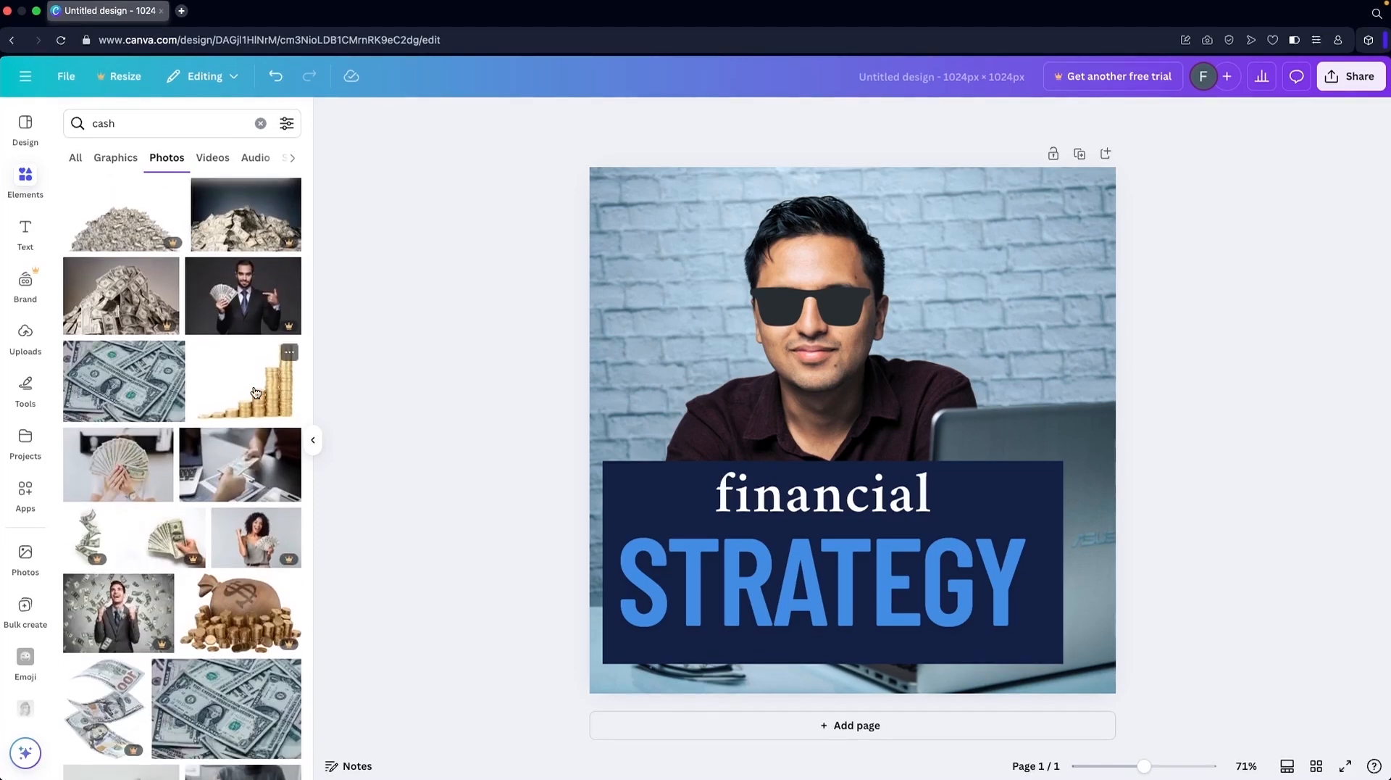
left_click(255, 392)
left_click_drag(932, 383, 979, 430)
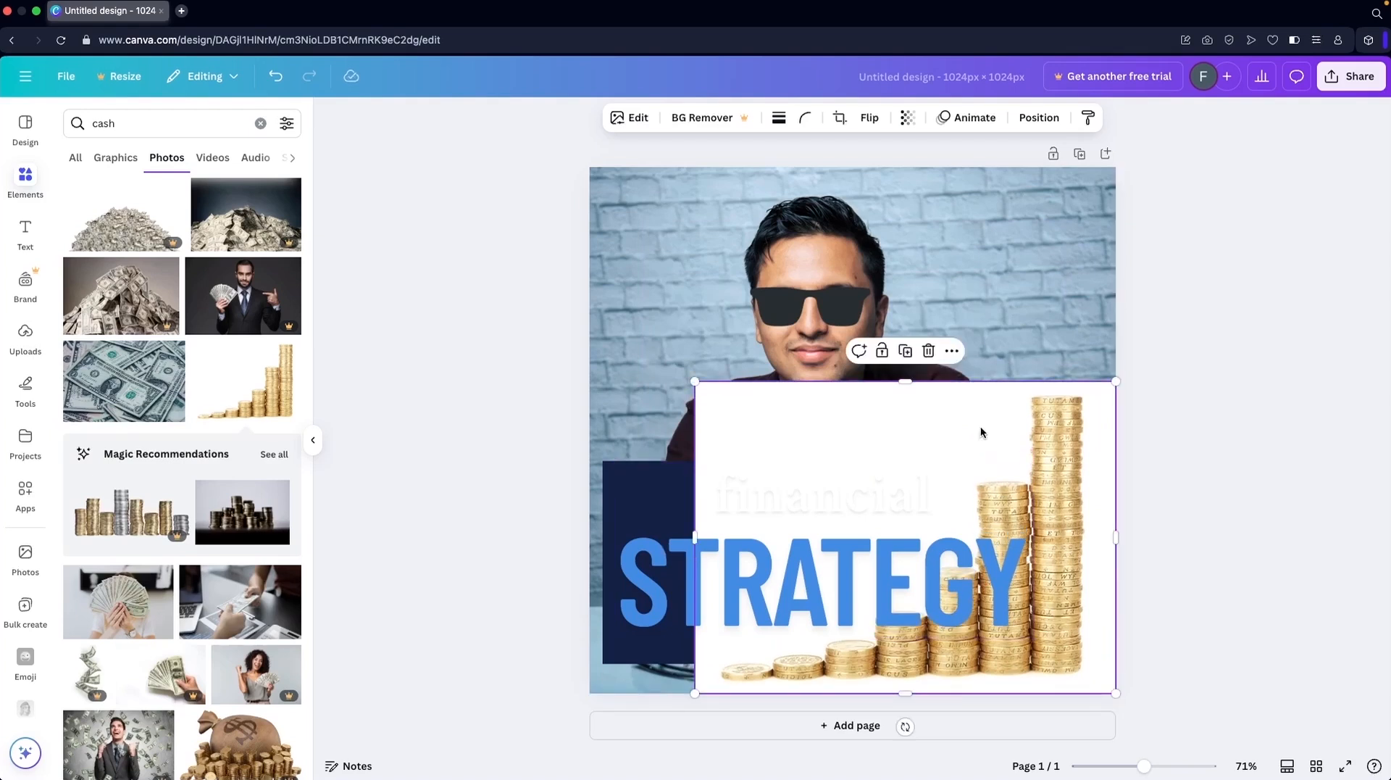
left_click_drag(694, 383, 951, 494)
left_click_drag(1062, 603, 1016, 572)
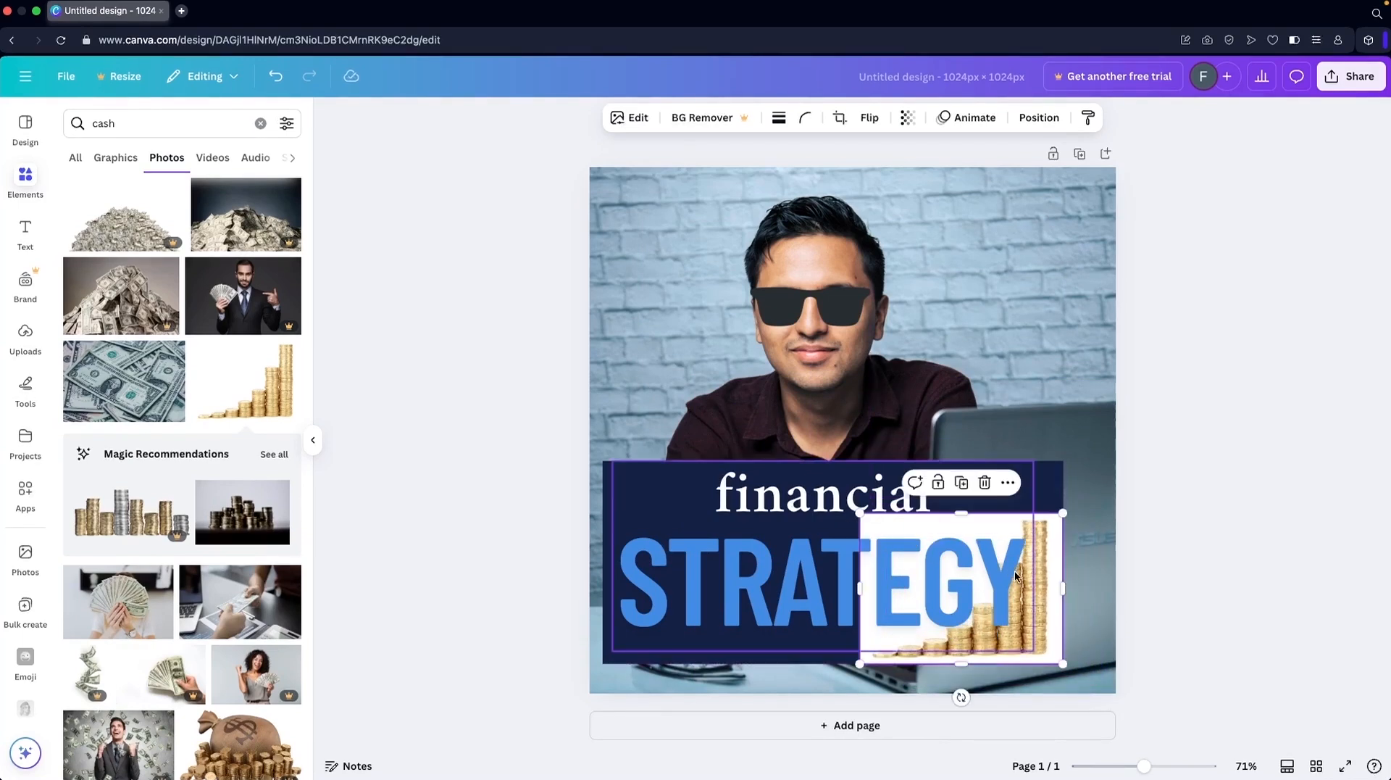